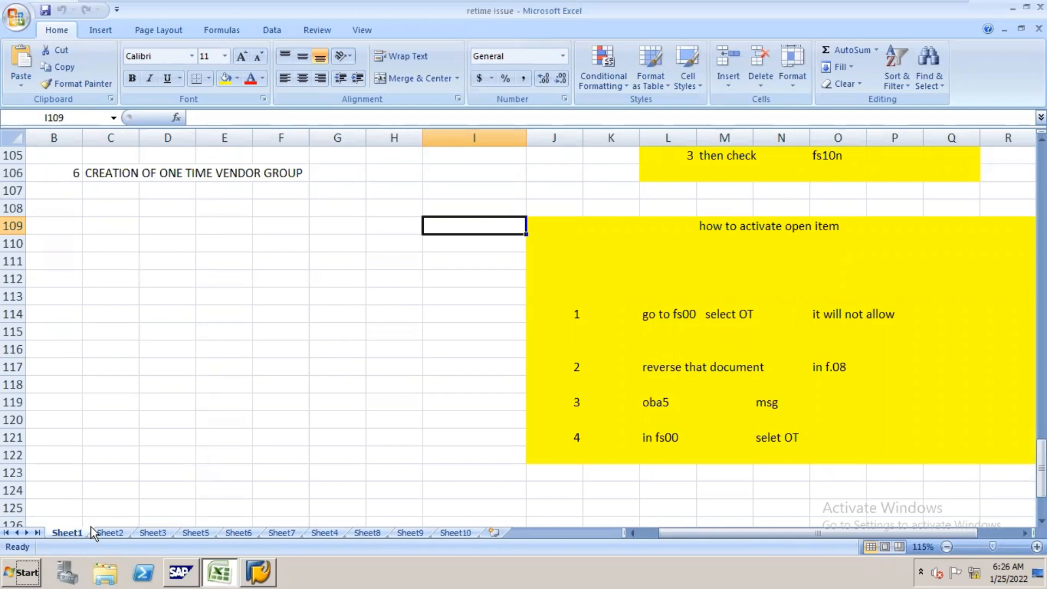
Step: Look through the notes on Sheet2 and Sheet3, and review the chart of accounts notes at the start of Sheet1
{"action": "left_click", "coordinate": [108, 533]}
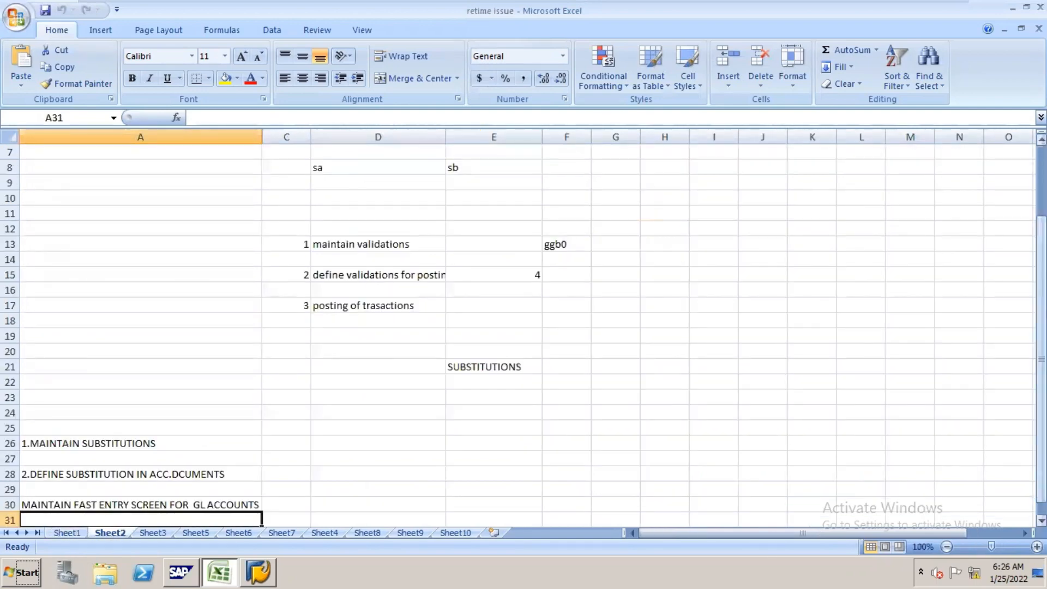
{"action": "left_click_drag", "start_coordinate": [1041, 490], "coordinate": [163, 502]}
{"action": "left_click", "coordinate": [153, 533]}
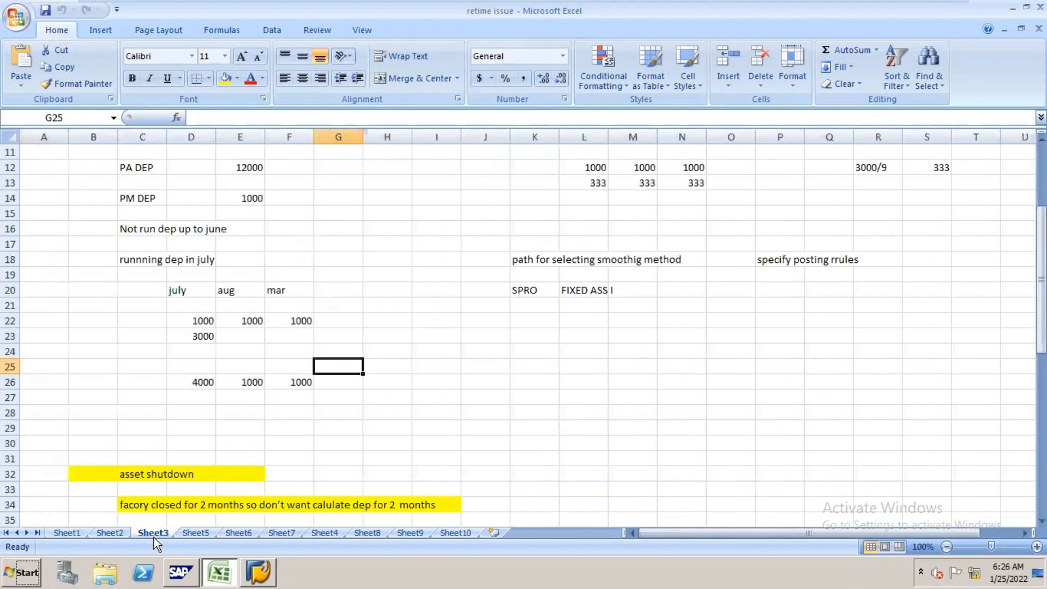
{"action": "left_click_drag", "start_coordinate": [1040, 374], "coordinate": [1041, 312]}
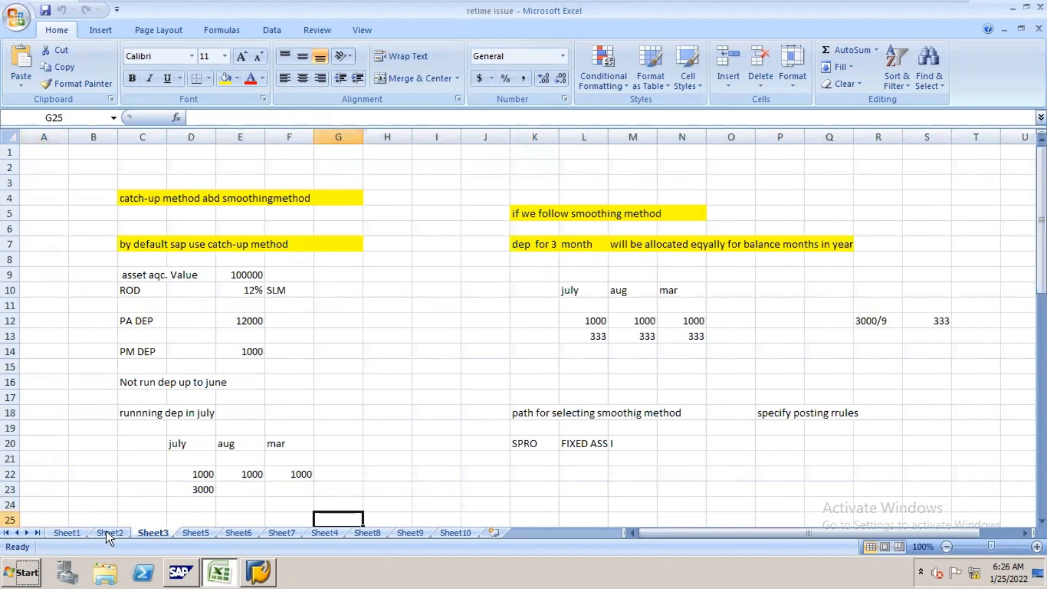
{"action": "left_click", "coordinate": [67, 533]}
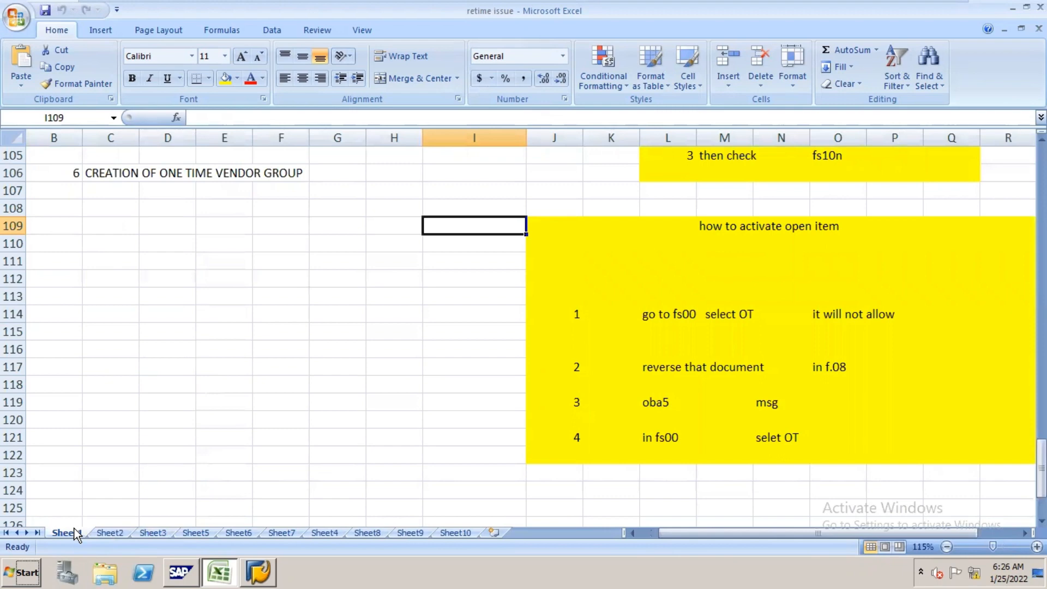
{"action": "left_click_drag", "start_coordinate": [1041, 469], "coordinate": [1041, 181]}
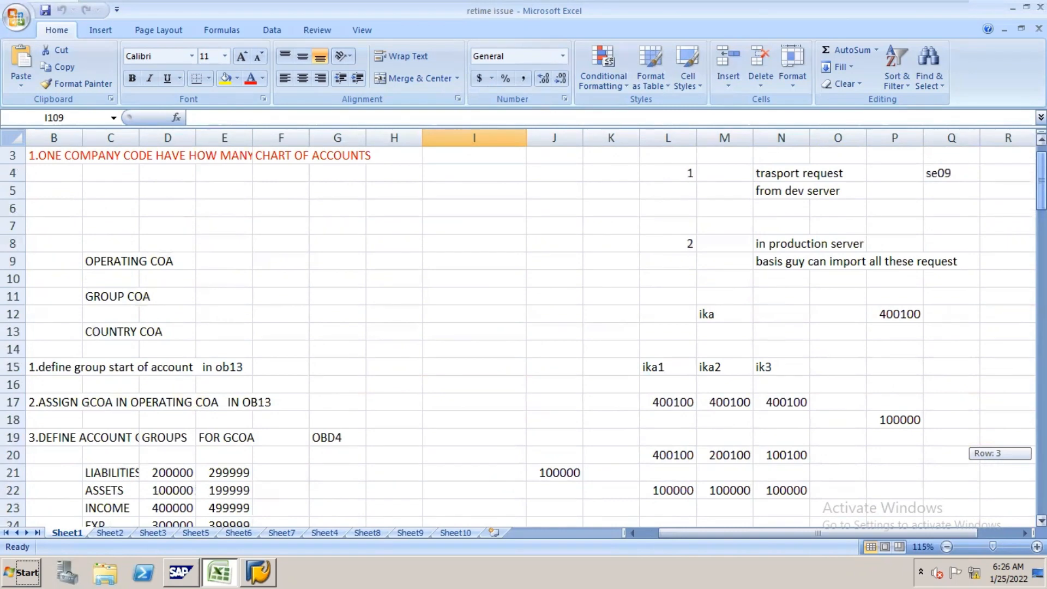
{"action": "left_click_drag", "start_coordinate": [1041, 181], "coordinate": [1041, 183]}
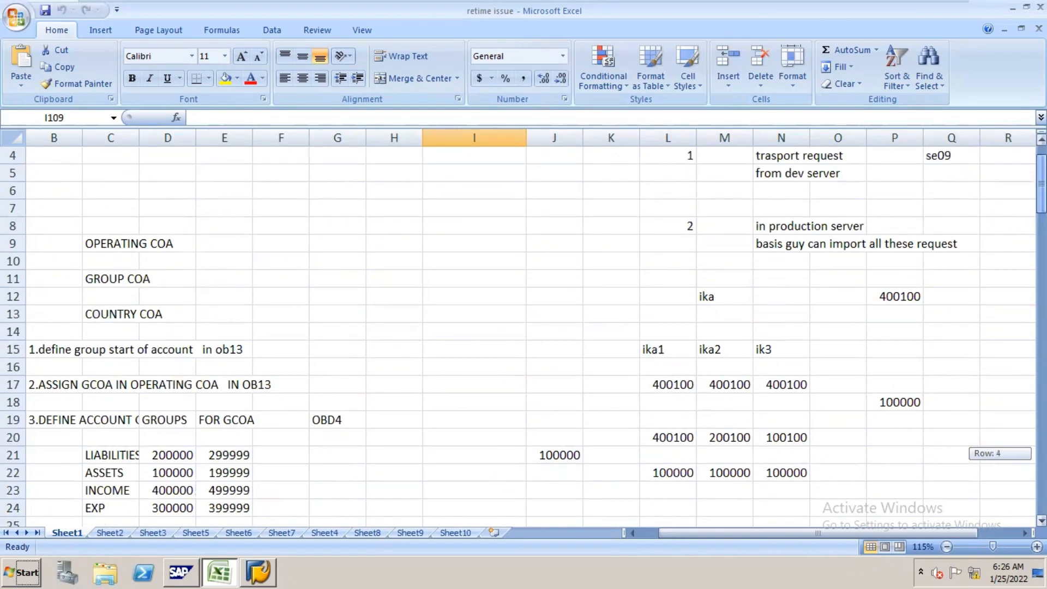
{"action": "left_click_drag", "start_coordinate": [1041, 183], "coordinate": [1041, 176]}
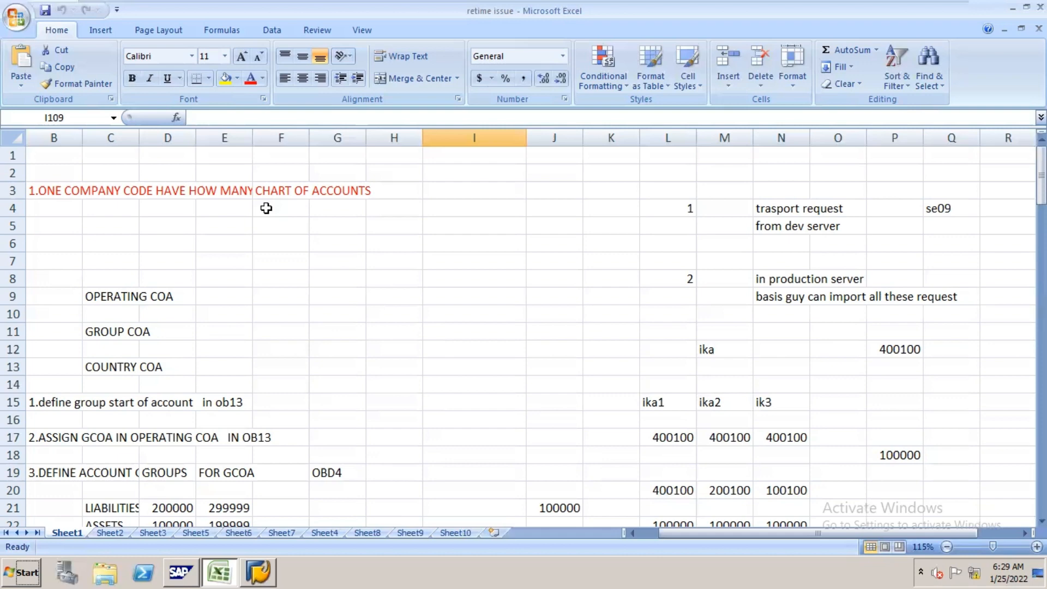
Step: Open the FICO connection in SAP Logon and log on to client 800 as sapuser with the account password
{"action": "left_click", "coordinate": [258, 567]}
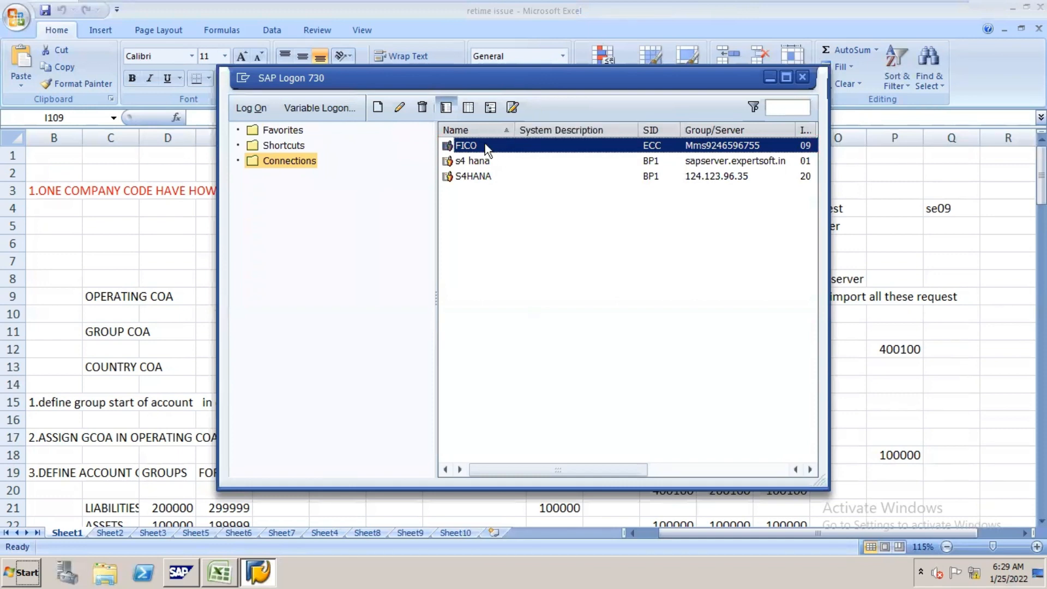
{"action": "double_click", "coordinate": [485, 145]}
{"action": "type", "text": "sap"}
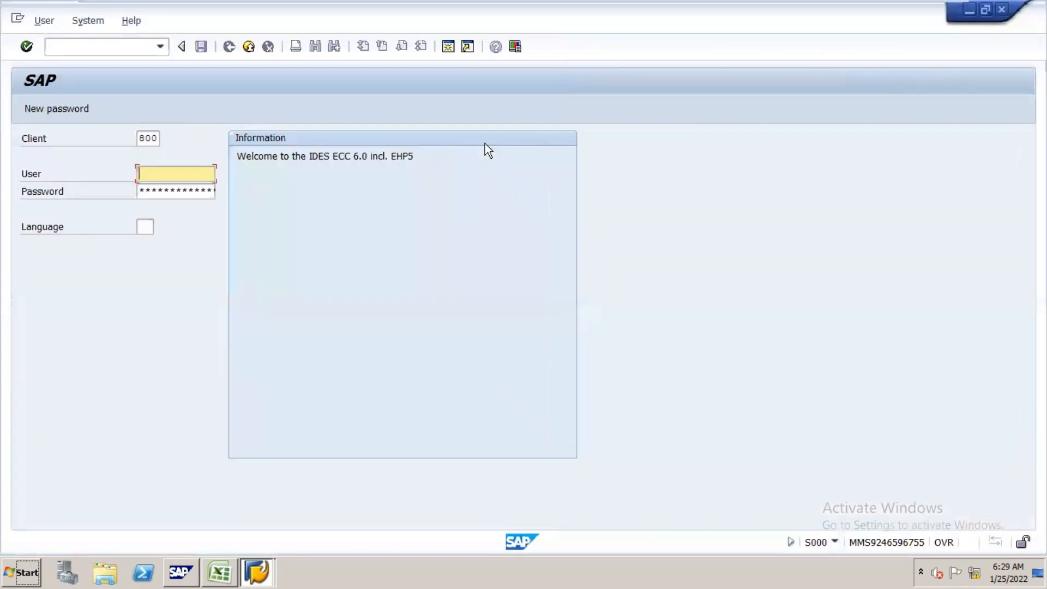
{"action": "key", "text": "Down"}
{"action": "key", "text": "Return"}
{"action": "key", "text": "Tab"}
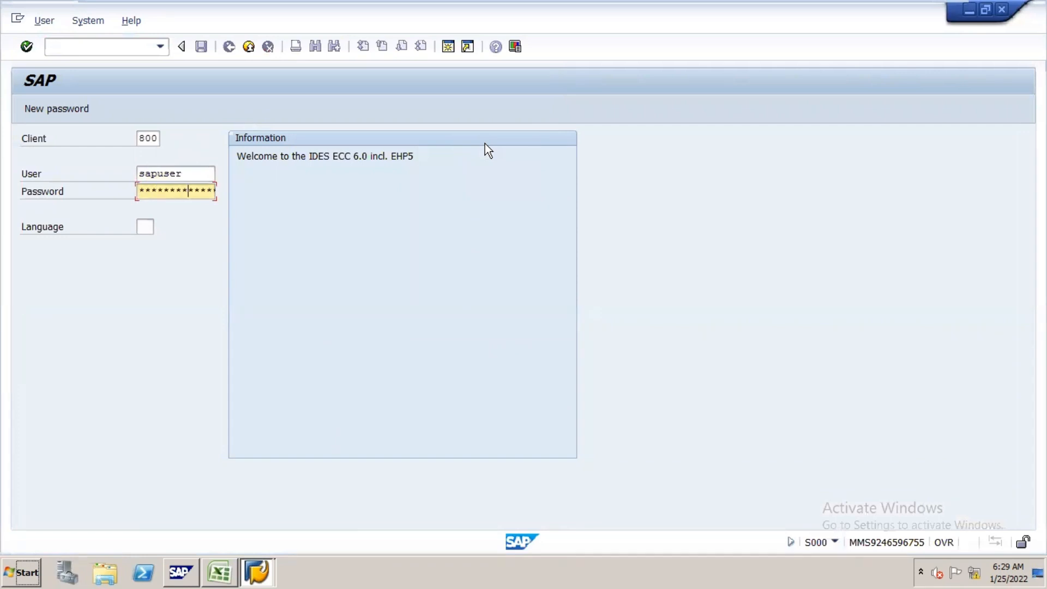
{"action": "key", "text": "Return"}
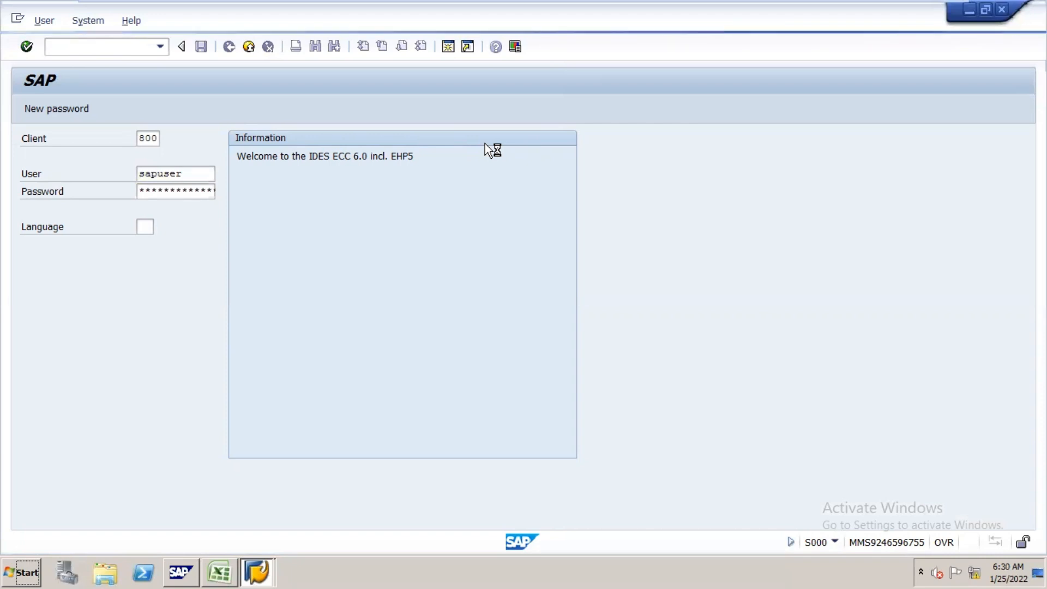
Step: Switch back to the Excel workbook and enter 1, 2 and 3 in cells K141, L141 and M141 of Sheet1
{"action": "left_click", "coordinate": [223, 569]}
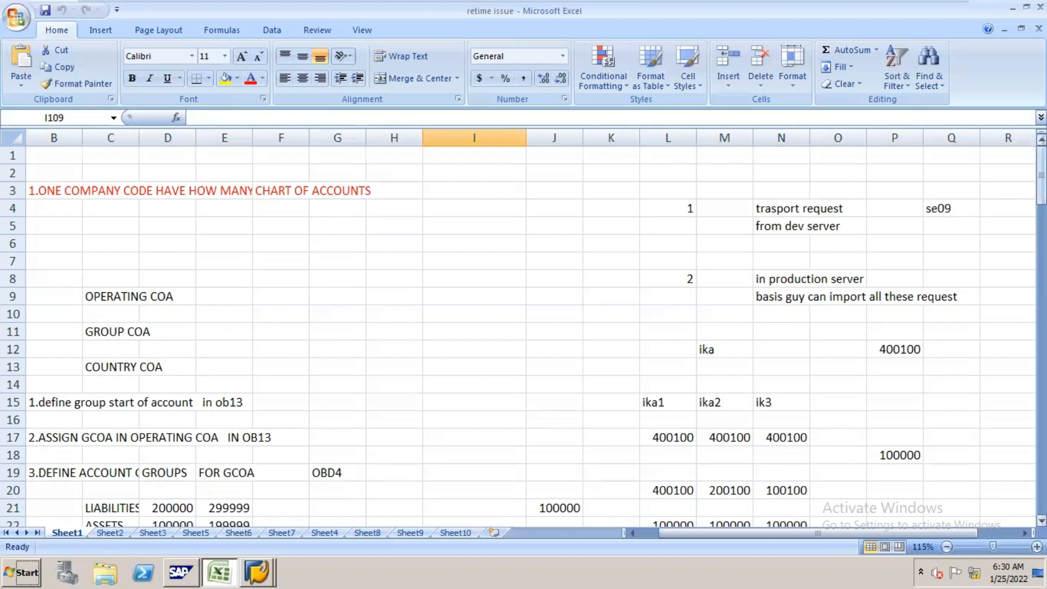
{"action": "left_click_drag", "start_coordinate": [1041, 177], "coordinate": [1040, 486]}
{"action": "left_click", "coordinate": [727, 501]}
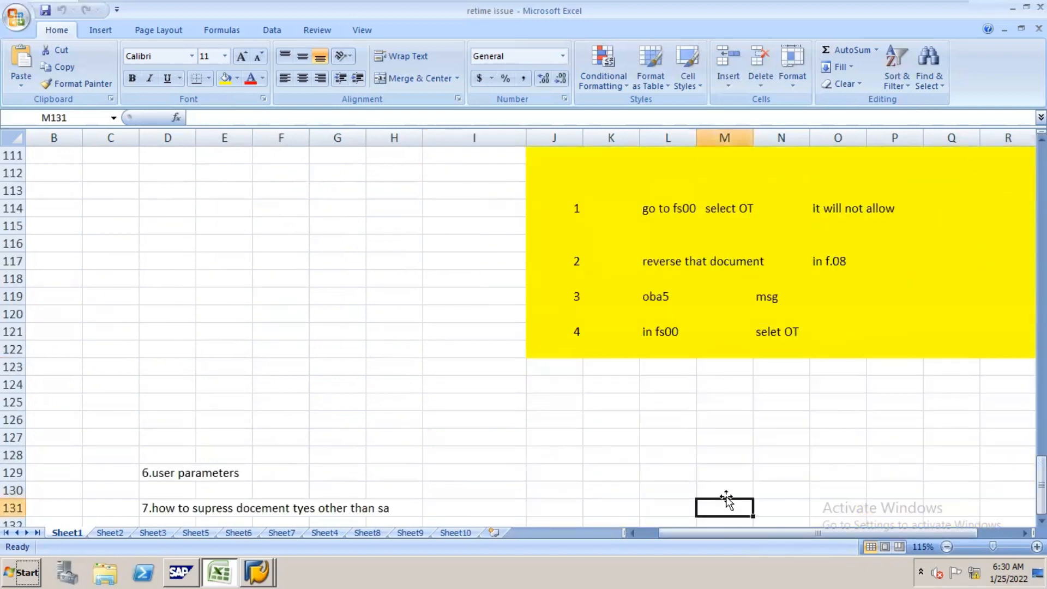
{"action": "key", "text": "Down"}
{"action": "key", "text": "Down"}
{"action": "key", "text": "Down"}
{"action": "key", "text": "Down"}
{"action": "key", "text": "Down"}
{"action": "key", "text": "Down"}
{"action": "key", "text": "Down"}
{"action": "key", "text": "Down"}
{"action": "key", "text": "Down"}
{"action": "key", "text": "Down"}
{"action": "key", "text": "Down"}
{"action": "key", "text": "Down"}
{"action": "key", "text": "Down"}
{"action": "key", "text": "Down"}
{"action": "key", "text": "Down"}
{"action": "key", "text": "Down"}
{"action": "key", "text": "Down"}
{"action": "key", "text": "Down"}
{"action": "key", "text": "Down"}
{"action": "key", "text": "Down"}
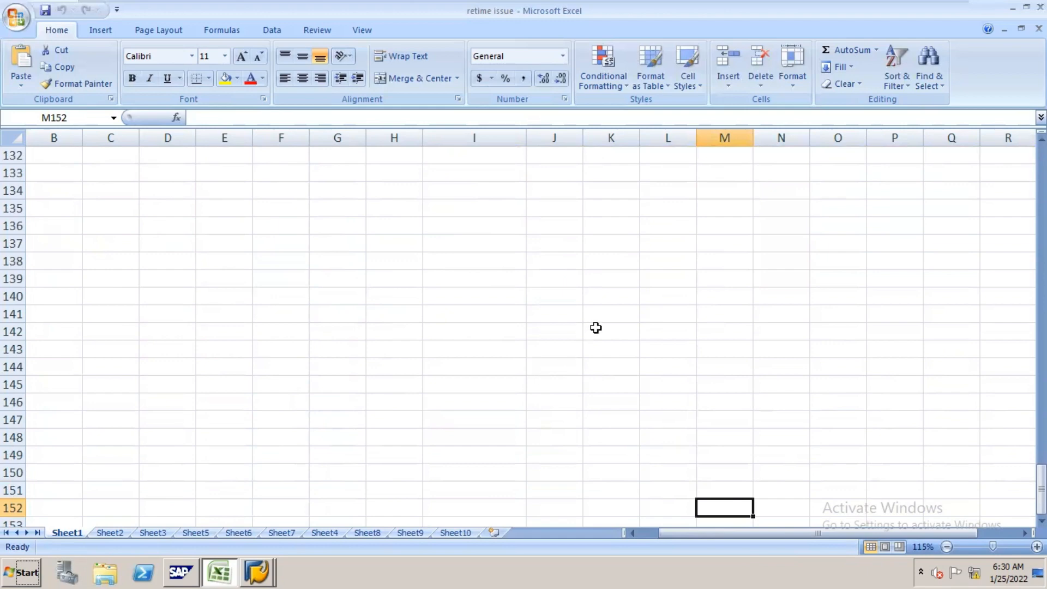
{"action": "left_click", "coordinate": [614, 315]}
{"action": "type", "text": "1"}
{"action": "key", "text": "Tab"}
{"action": "type", "text": "2"}
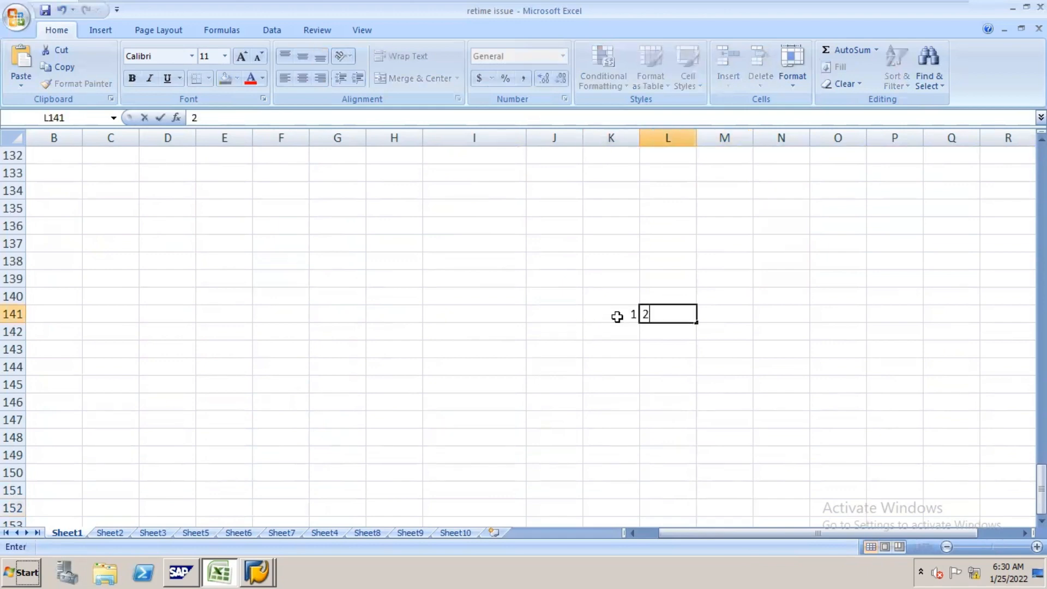
{"action": "key", "text": "Tab"}
{"action": "type", "text": "3"}
{"action": "key", "text": "Tab"}
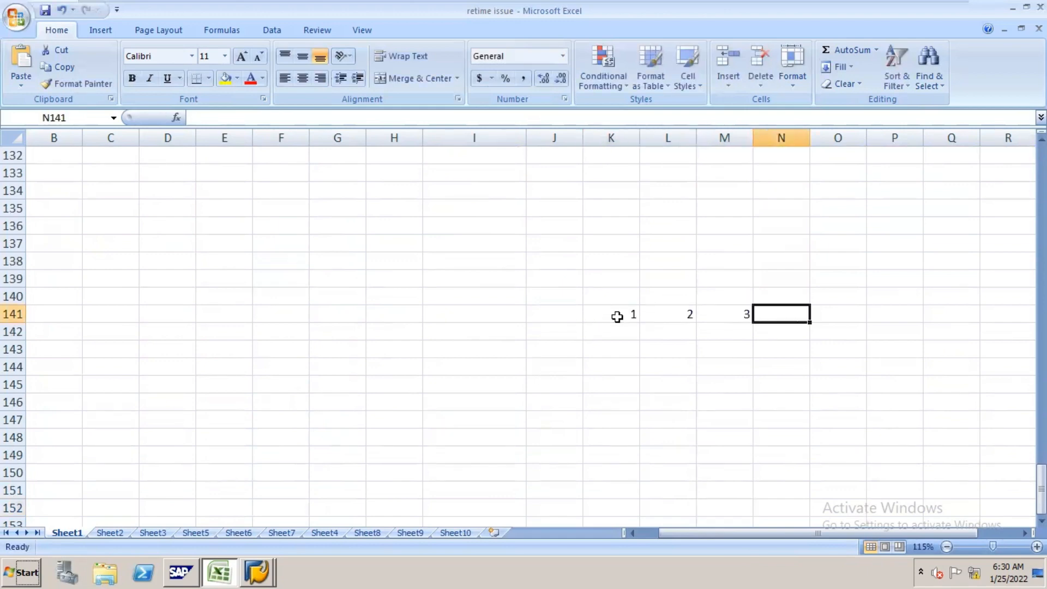
Step: Enter 200100 in each of cells K143, L143 and M143, and label that row n16 in I143
{"action": "left_click", "coordinate": [617, 347]}
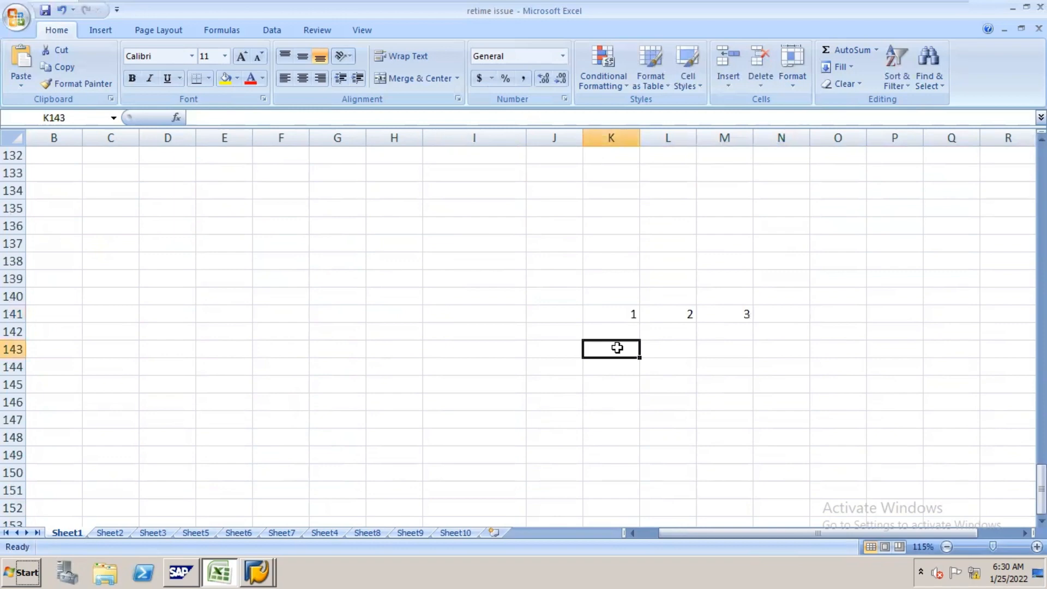
{"action": "type", "text": "1000"}
{"action": "key", "text": "BackSpace"}
{"action": "key", "text": "BackSpace"}
{"action": "key", "text": "BackSpace"}
{"action": "key", "text": "BackSpace"}
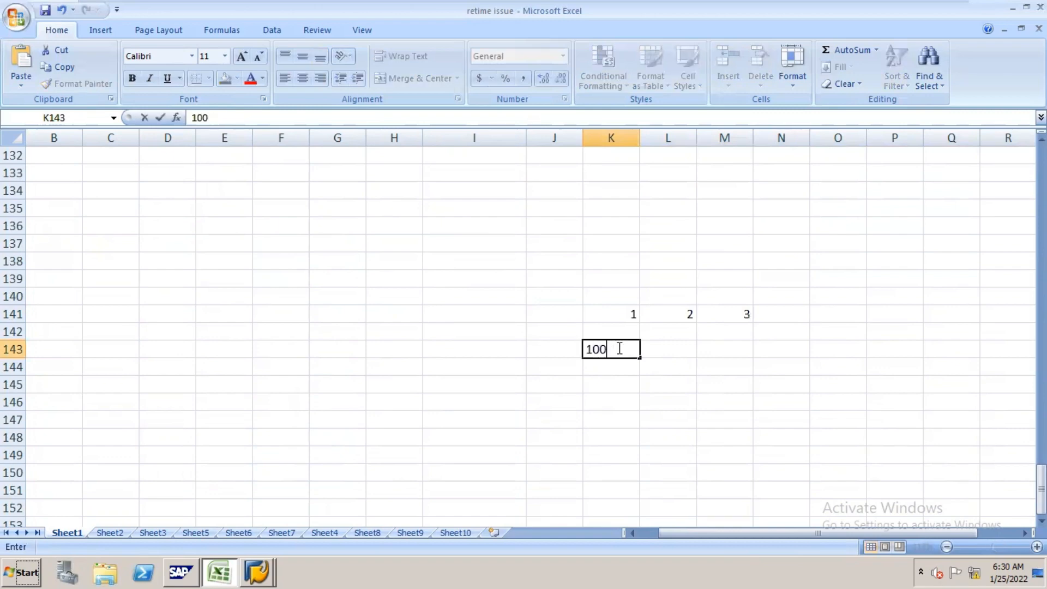
{"action": "type", "text": "200000"}
{"action": "key", "text": "Tab"}
{"action": "type", "text": "200100"}
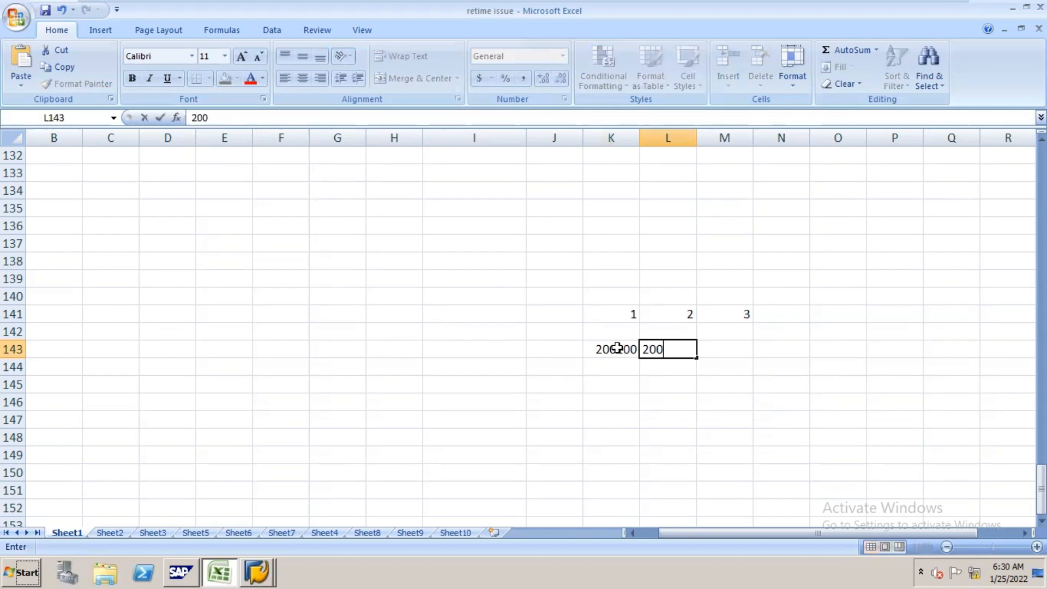
{"action": "key", "text": "Tab"}
{"action": "type", "text": "200100"}
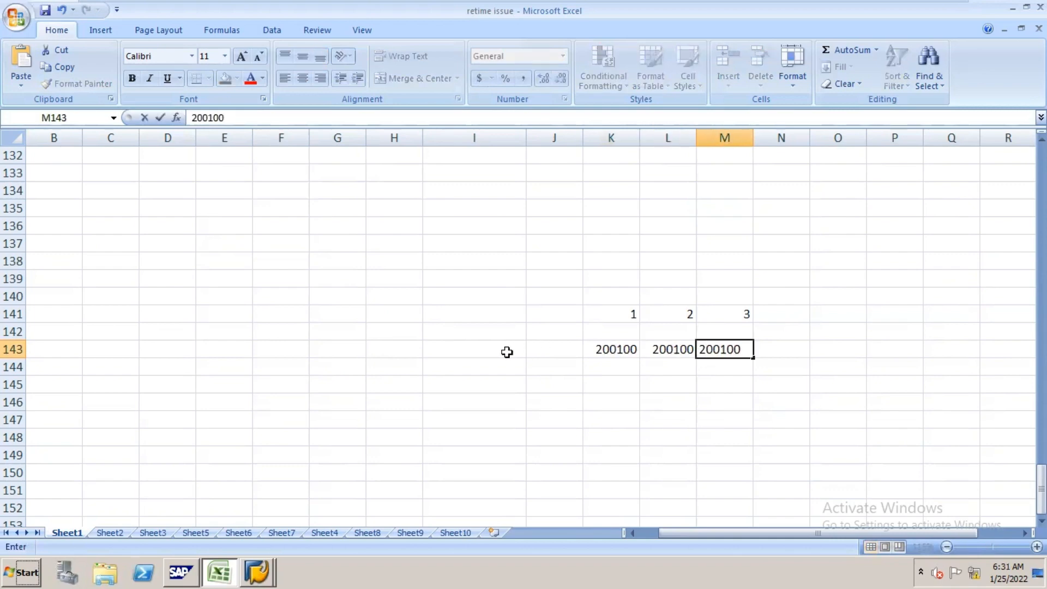
{"action": "left_click", "coordinate": [472, 351]}
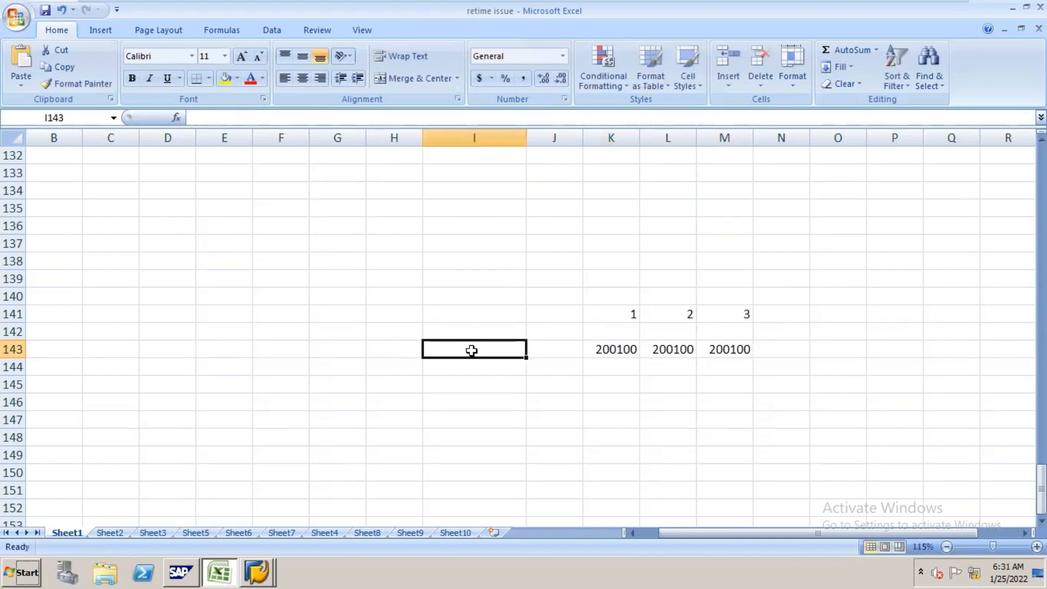
{"action": "type", "text": "n16"}
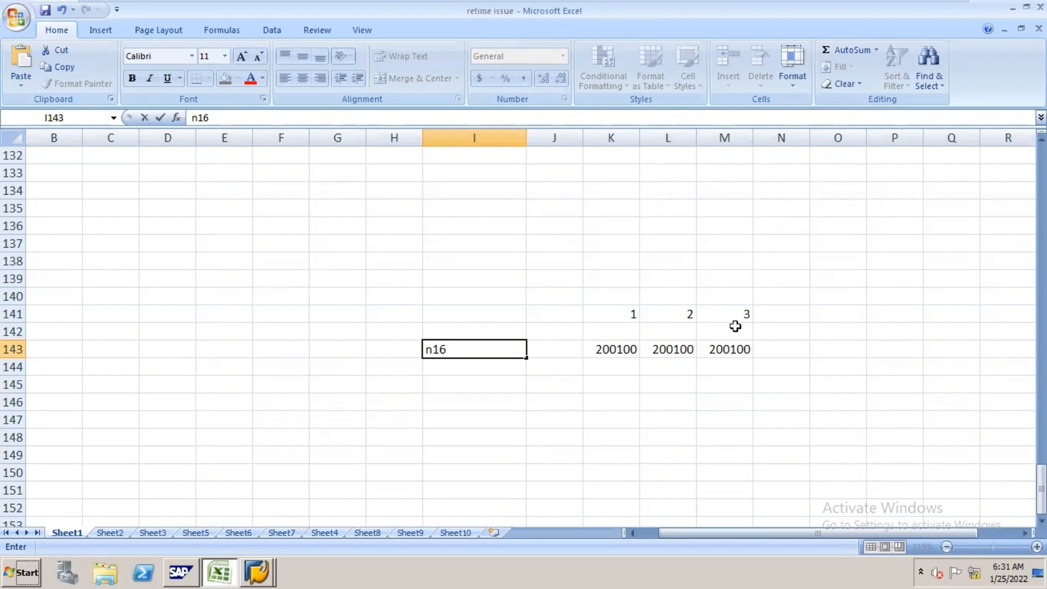
Step: Enter the account number 200100 in cell P141
{"action": "left_click", "coordinate": [891, 317]}
{"action": "type", "text": "200"}
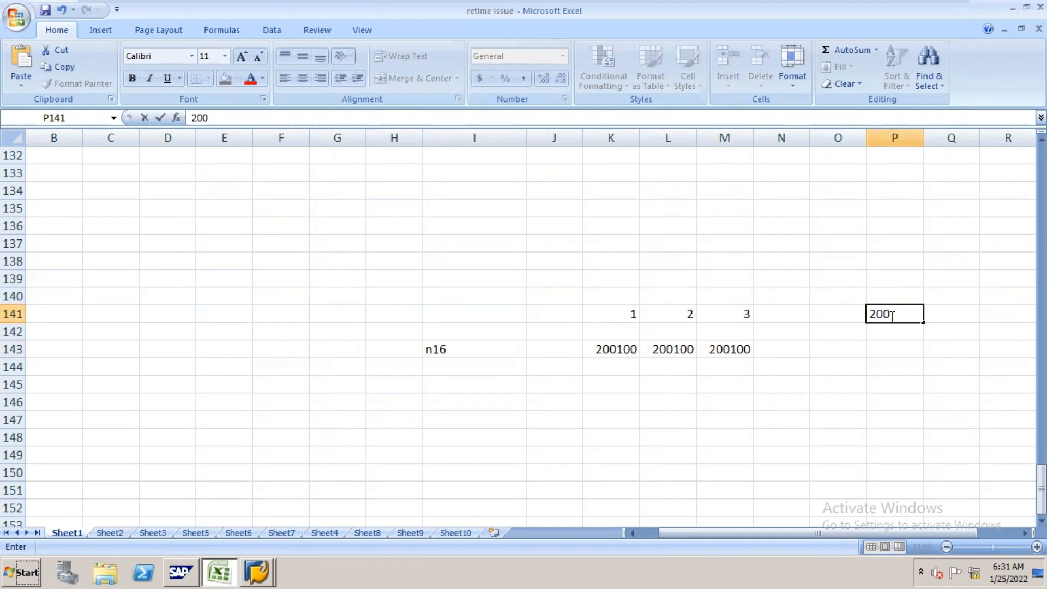
{"action": "type", "text": "100"}
{"action": "left_click", "coordinate": [449, 353]}
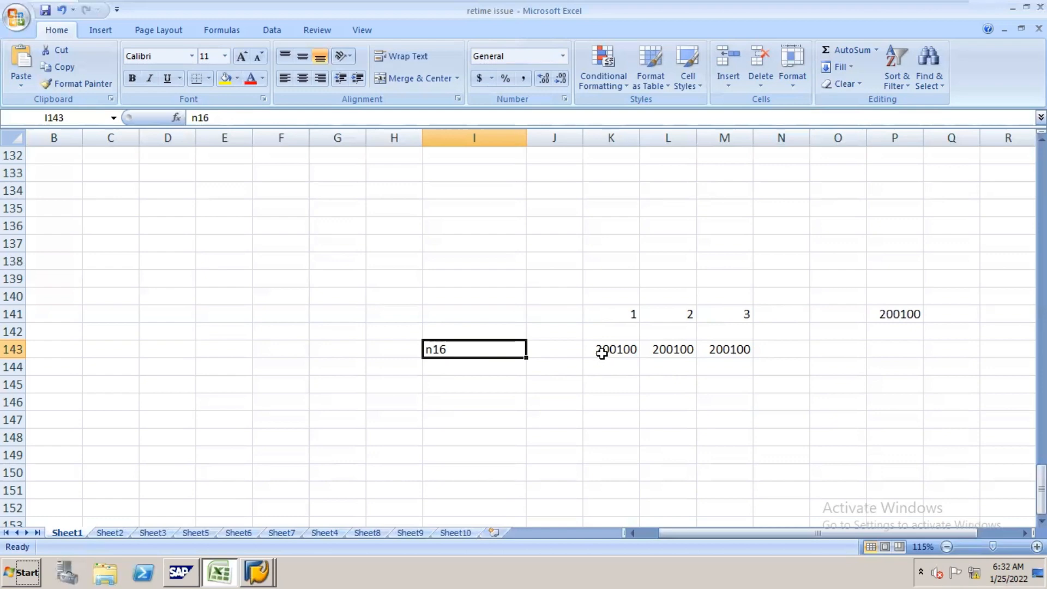
Step: Clear the three account numbers in K143:M143 and the n16 label in I143
{"action": "left_click_drag", "start_coordinate": [605, 350], "coordinate": [746, 347]}
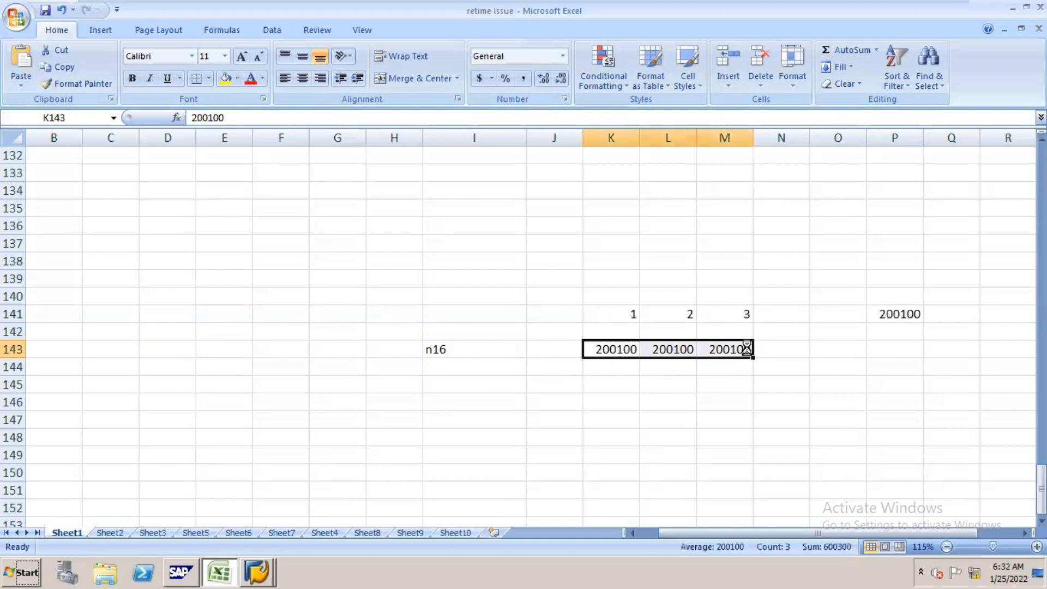
{"action": "key", "text": "Delete"}
{"action": "left_click", "coordinate": [446, 348]}
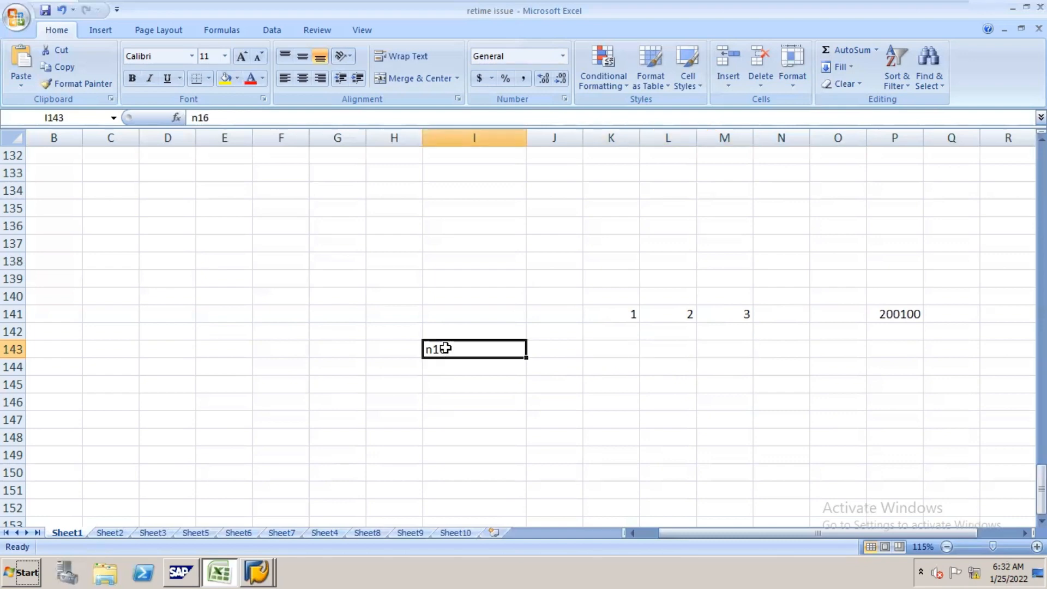
{"action": "key", "text": "BackSpace"}
Step: Enter the codes n16, n17 and n18 in cells K143, L143 and M143, one under each number
{"action": "left_click", "coordinate": [619, 347]}
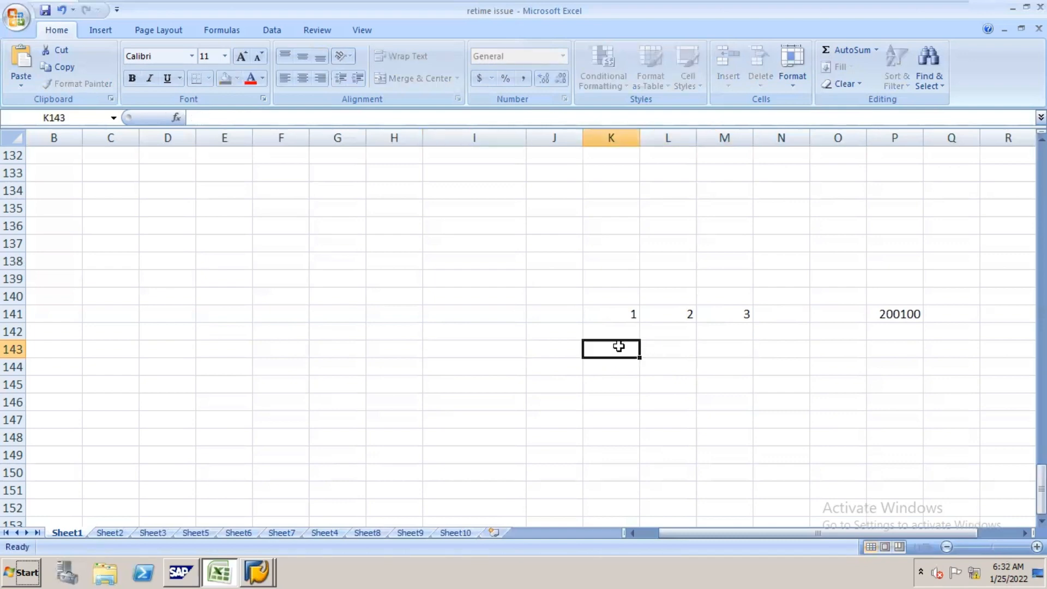
{"action": "type", "text": "n16"}
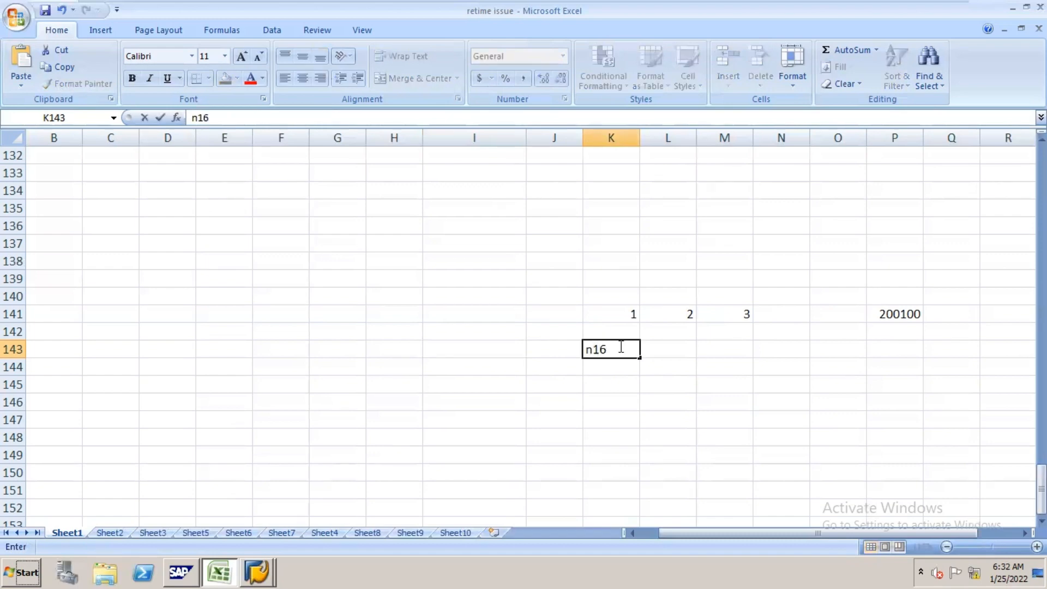
{"action": "key", "text": "Tab"}
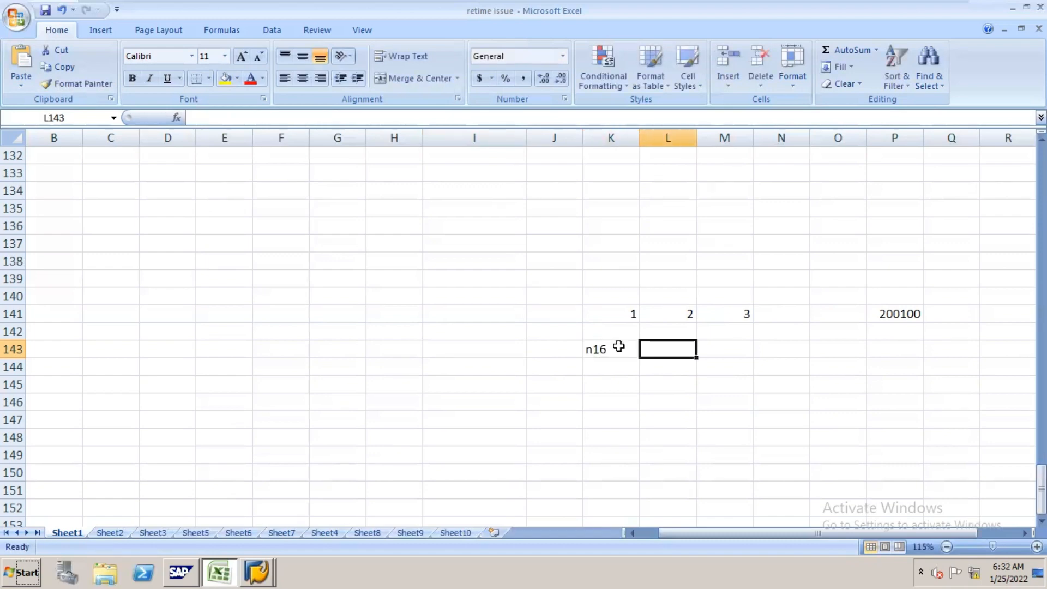
{"action": "type", "text": "n17"}
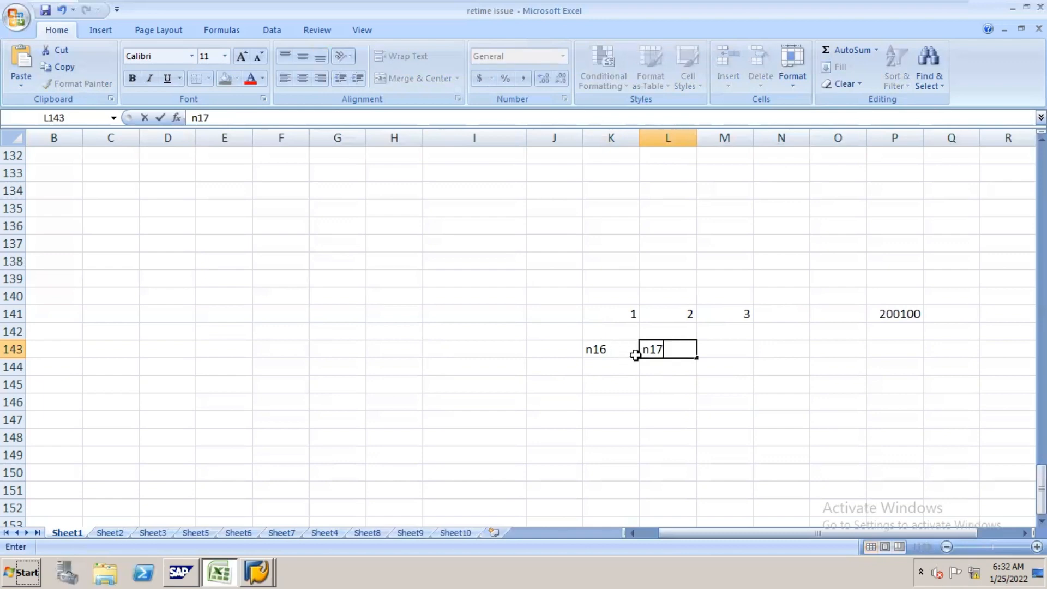
{"action": "key", "text": "Tab"}
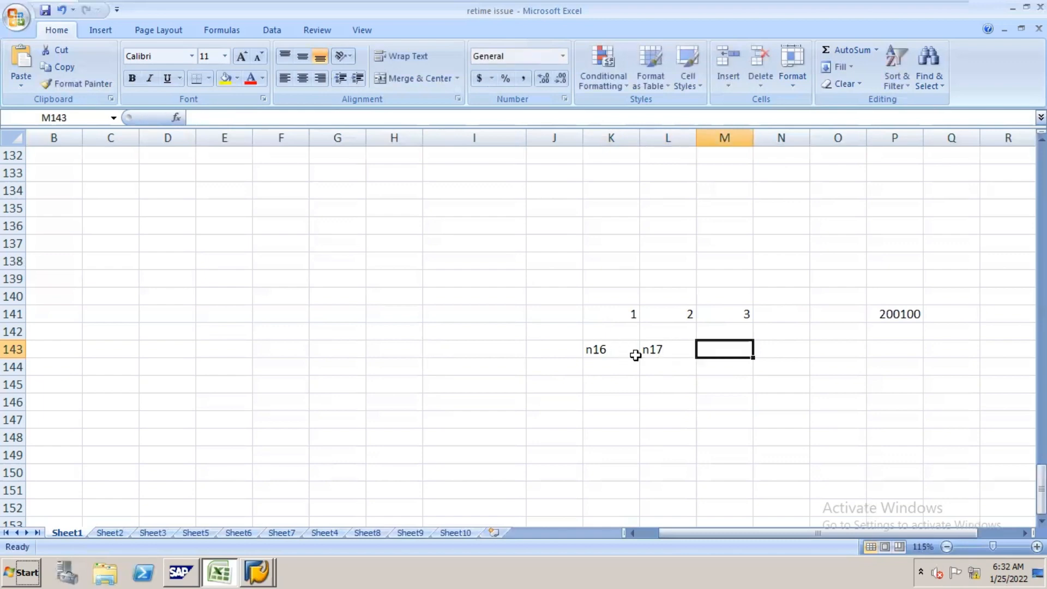
{"action": "type", "text": "n18"}
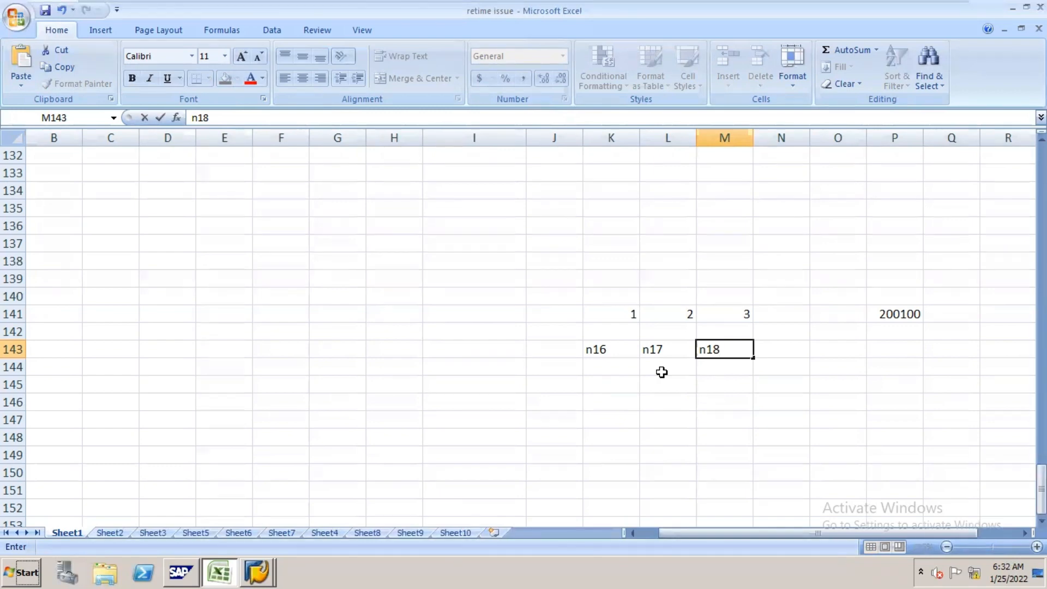
Step: Enter 200100, 400100 and 500100 in cells K146, L146 and M146, and set P141 to 500100
{"action": "left_click", "coordinate": [596, 403]}
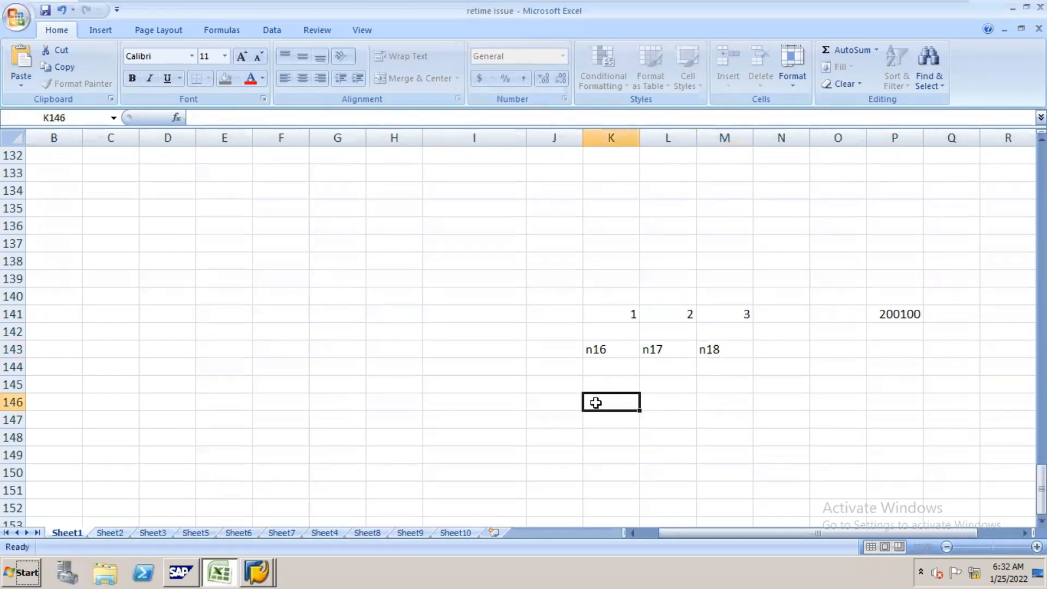
{"action": "type", "text": "200100"}
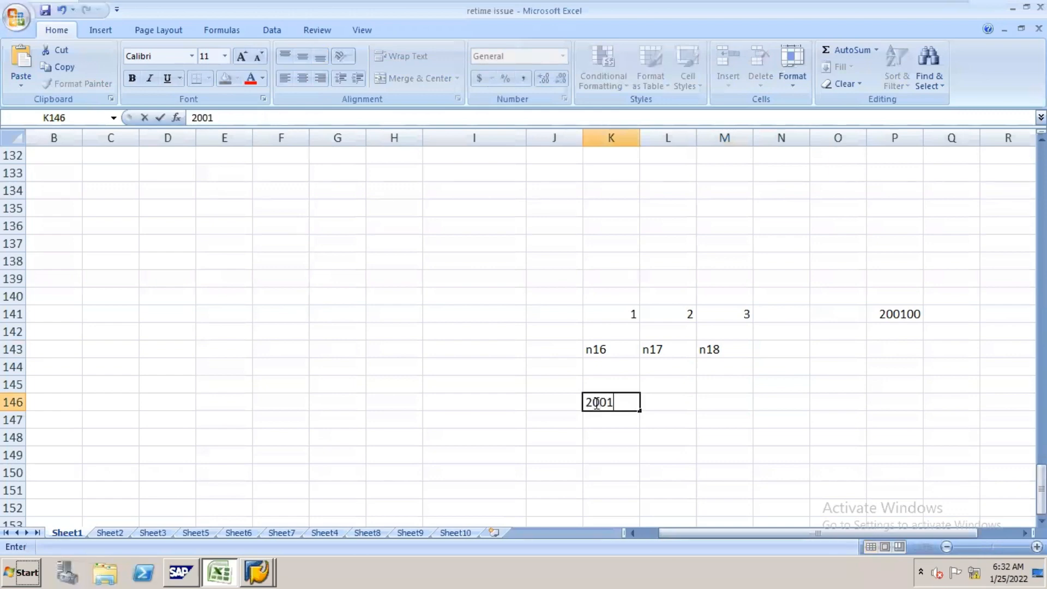
{"action": "key", "text": "Tab"}
{"action": "type", "text": "400100"}
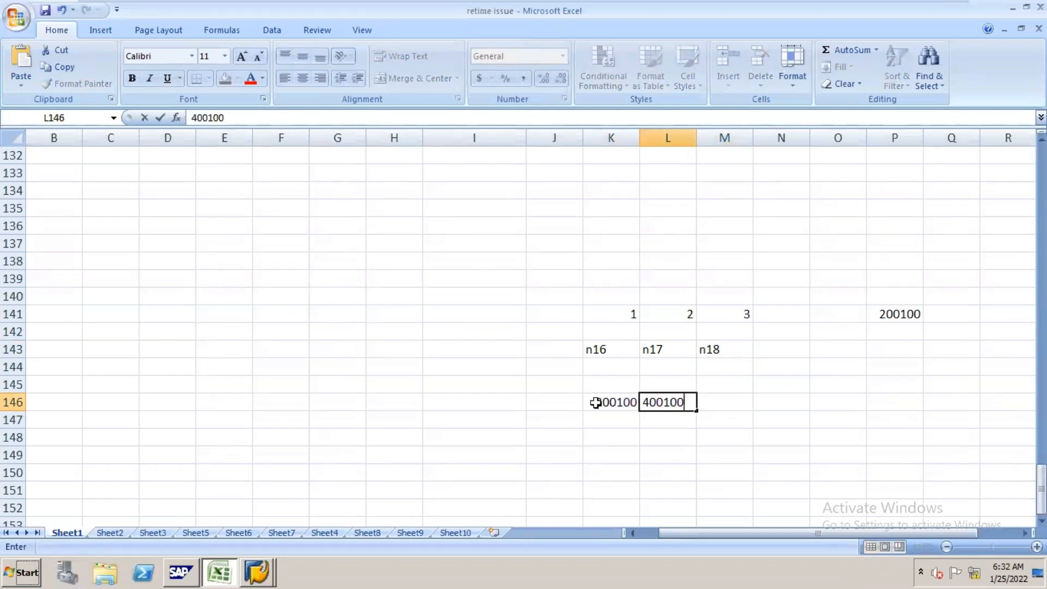
{"action": "key", "text": "Tab"}
{"action": "type", "text": "500100"}
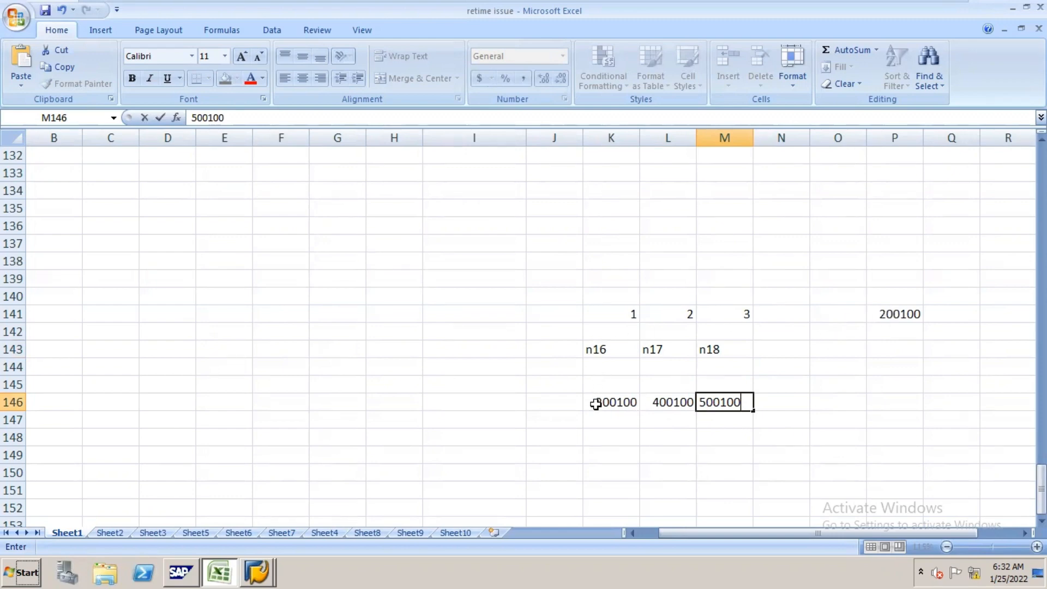
{"action": "left_click", "coordinate": [910, 314]}
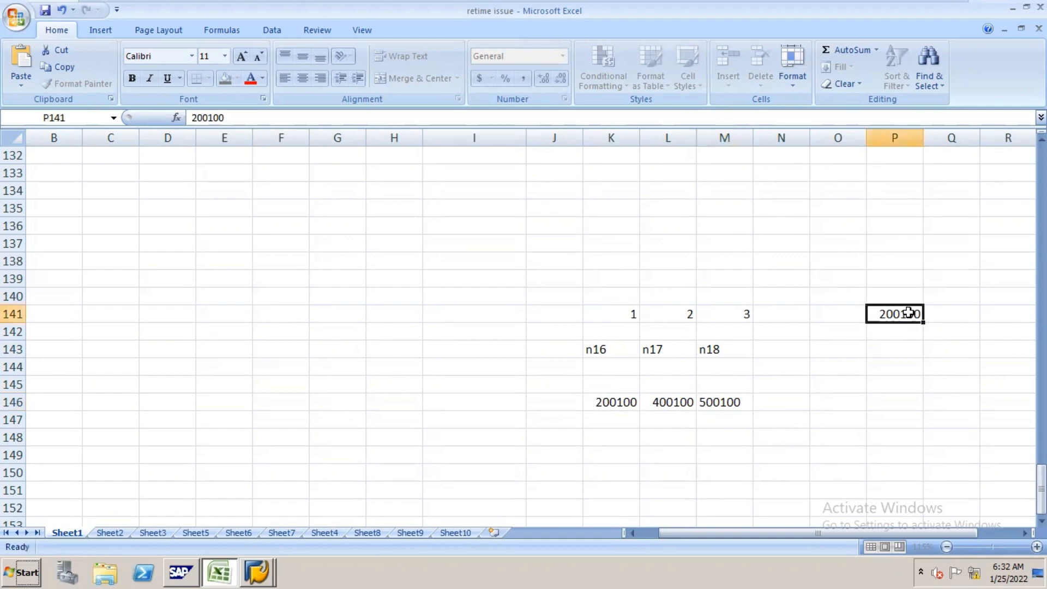
{"action": "type", "text": "500100"}
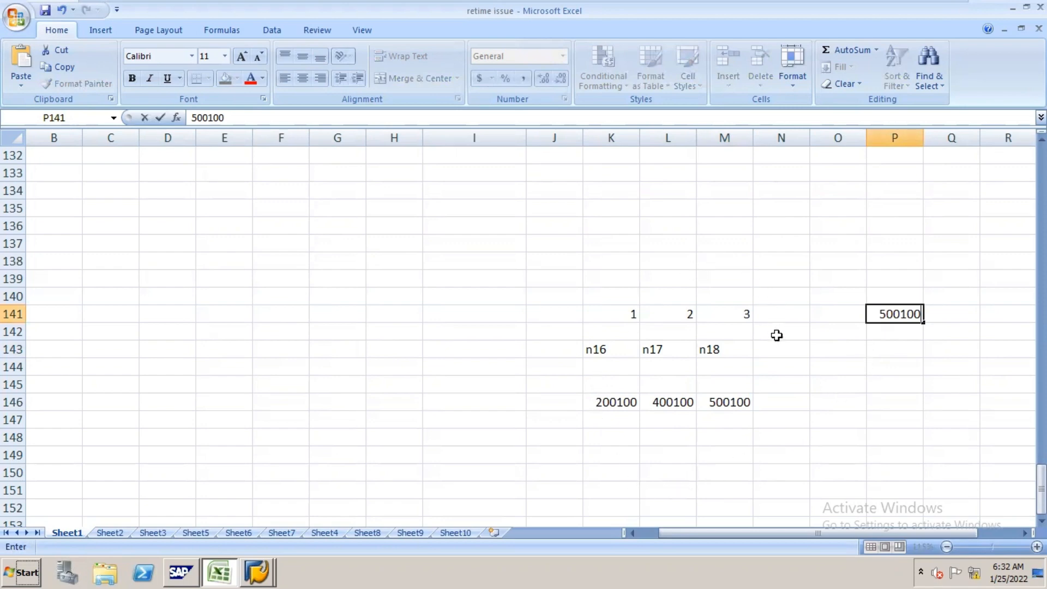
Step: Add the label GCOA in cell F147 and enter the group account number 100100 below it in F148
{"action": "left_click", "coordinate": [294, 424]}
{"action": "type", "text": "g"}
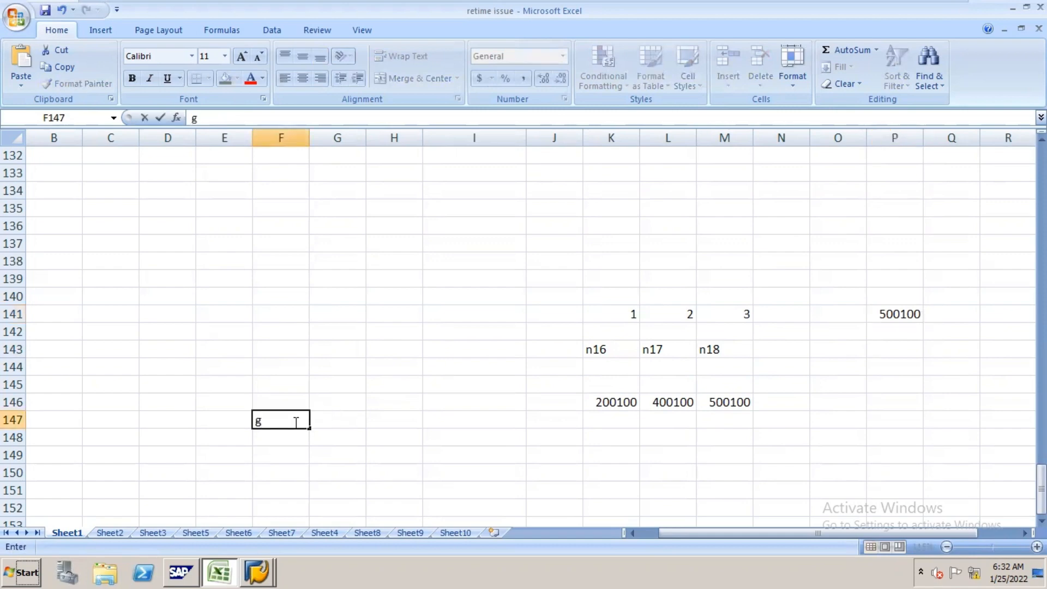
{"action": "type", "text": "goo"}
{"action": "key", "text": "BackSpace"}
{"action": "key", "text": "BackSpace"}
{"action": "key", "text": "BackSpace"}
{"action": "key", "text": "BackSpace"}
{"action": "type", "text": "GCOA"}
{"action": "key", "text": "Return"}
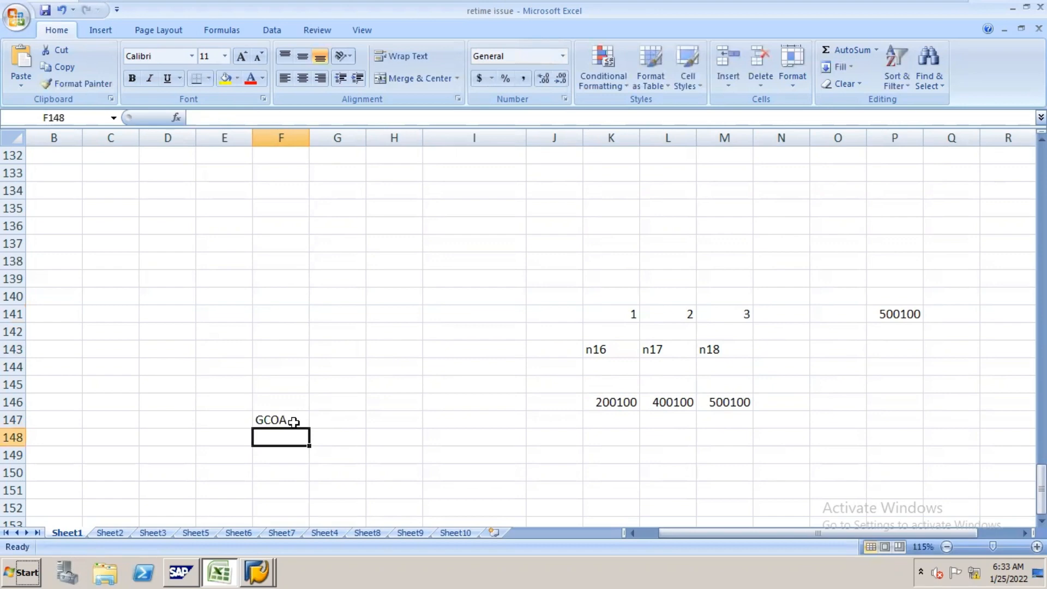
{"action": "type", "text": "1001"}
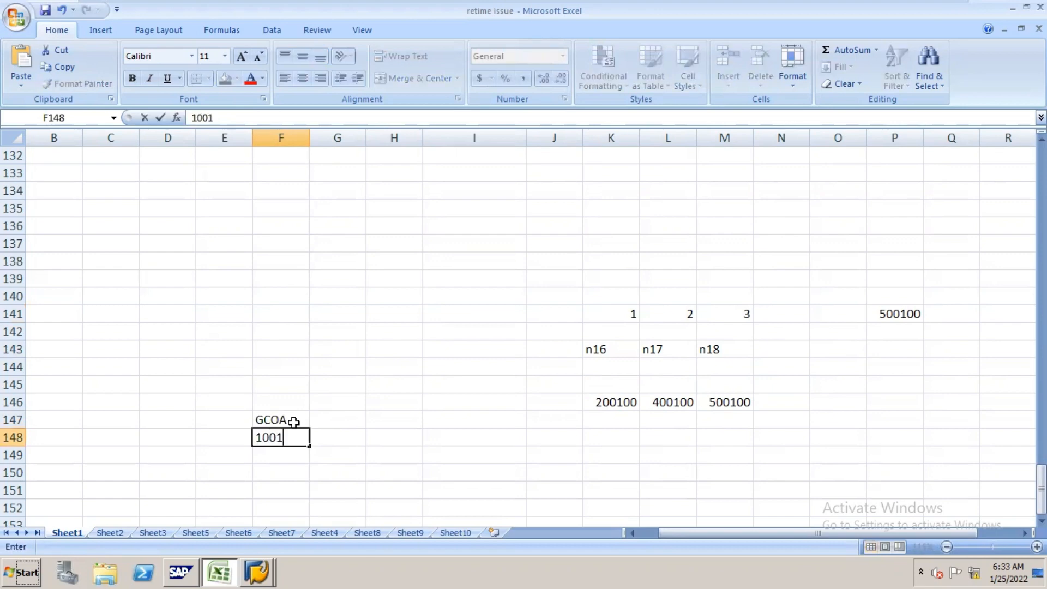
{"action": "type", "text": "00"}
Step: Enter 100100 in each of cells K147, L147 and M147, and set P141 to 100100
{"action": "left_click", "coordinate": [632, 417]}
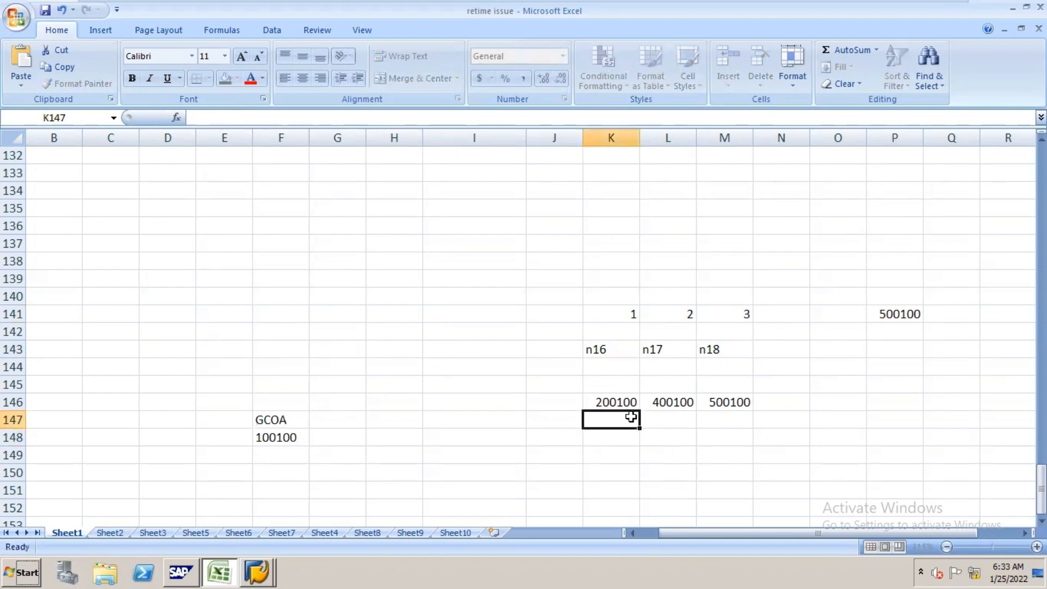
{"action": "type", "text": "100100"}
{"action": "key", "text": "Tab"}
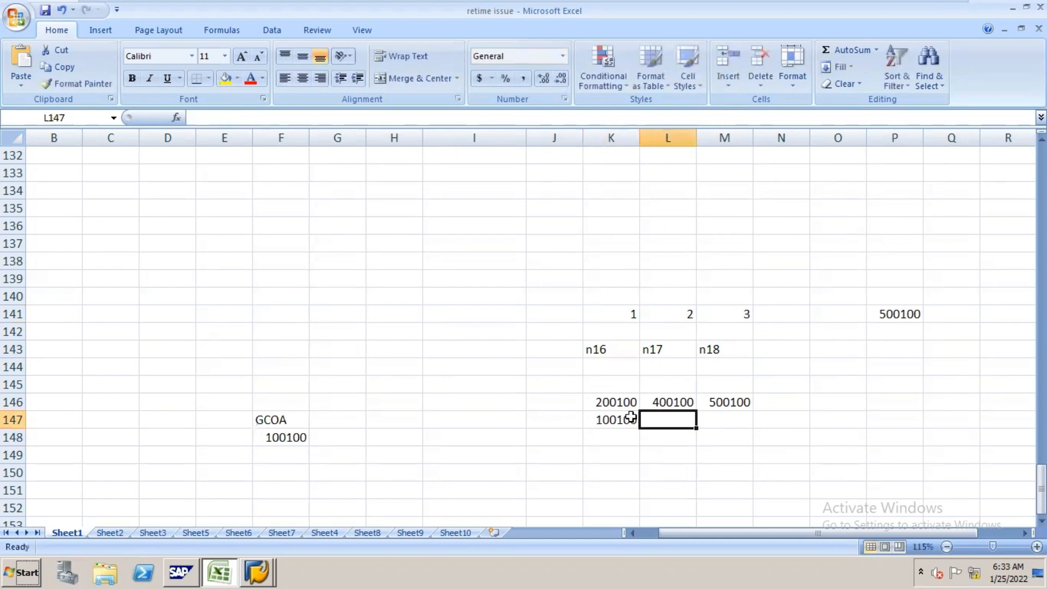
{"action": "type", "text": "100100"}
{"action": "key", "text": "Tab"}
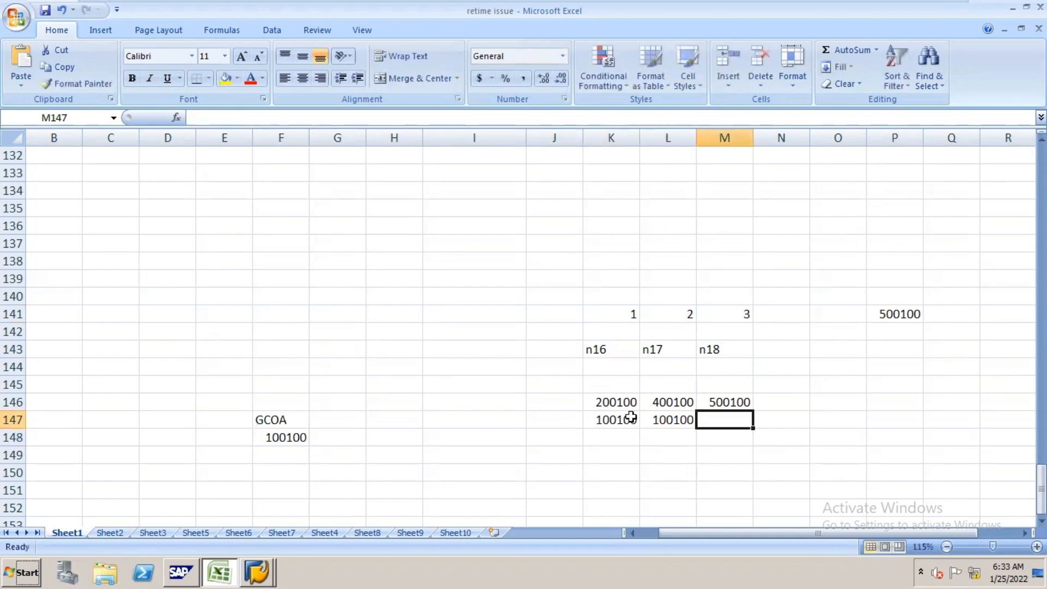
{"action": "type", "text": "100100"}
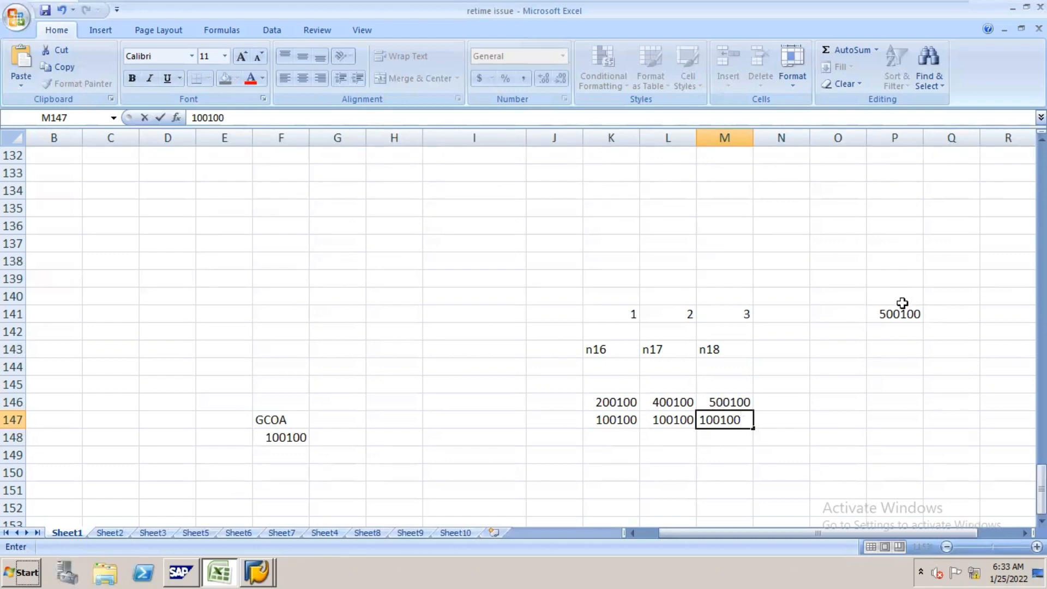
{"action": "left_click", "coordinate": [903, 310]}
{"action": "type", "text": "10"}
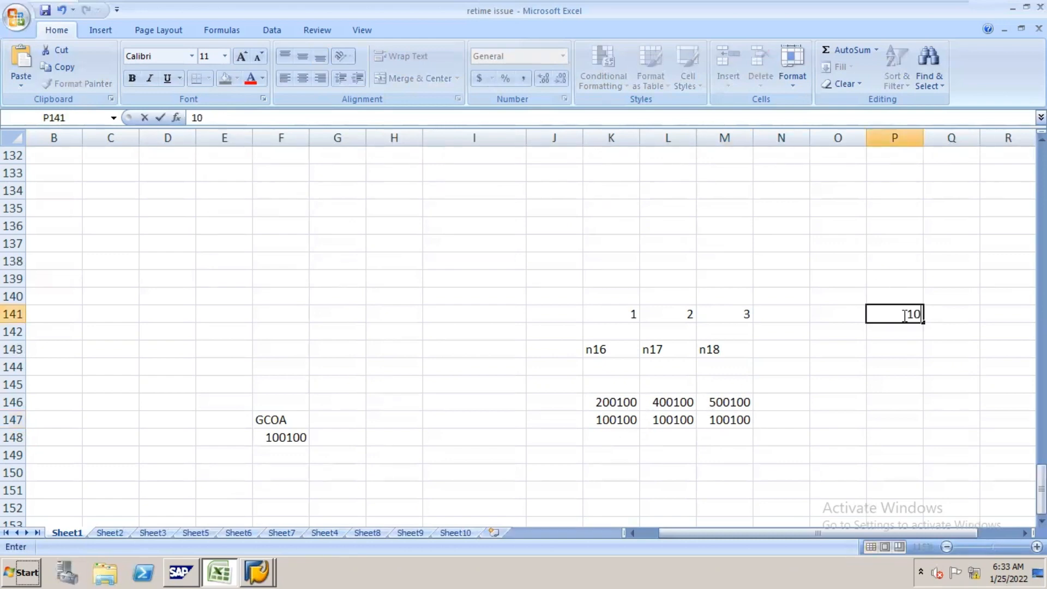
{"action": "type", "text": "0100"}
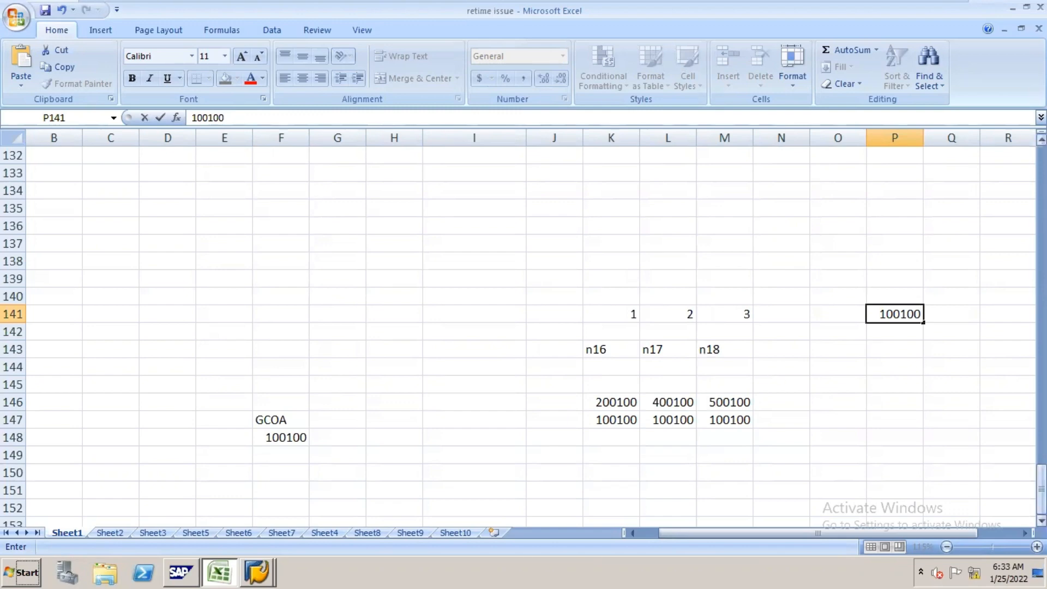
Step: Review the group chart of accounts notes in rows 13 to 35, and open transaction OB13 in SAP
{"action": "left_click_drag", "start_coordinate": [1041, 489], "coordinate": [1041, 211]}
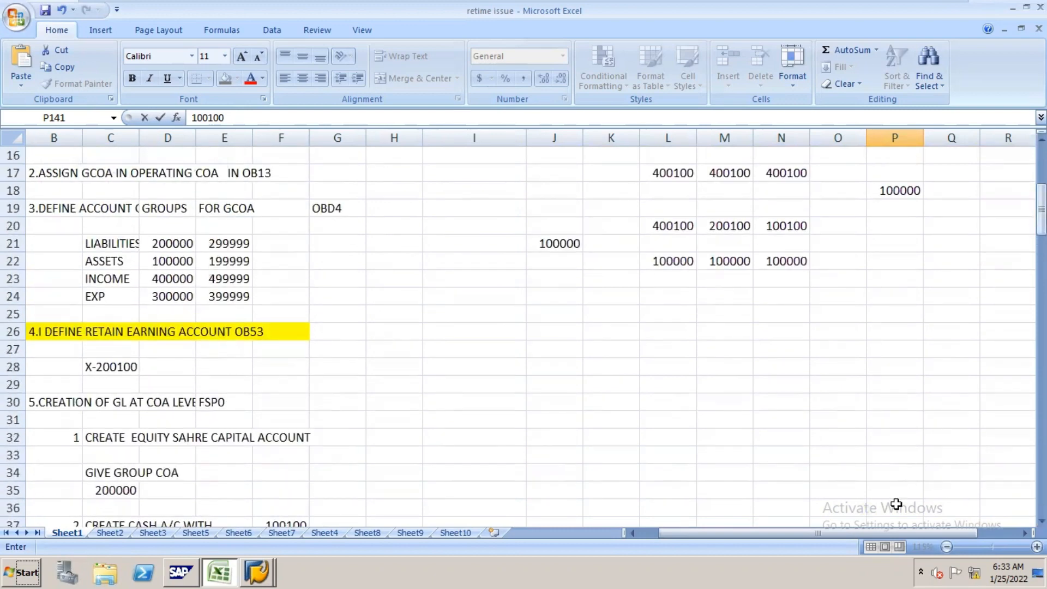
{"action": "left_click_drag", "start_coordinate": [876, 532], "coordinate": [808, 537]}
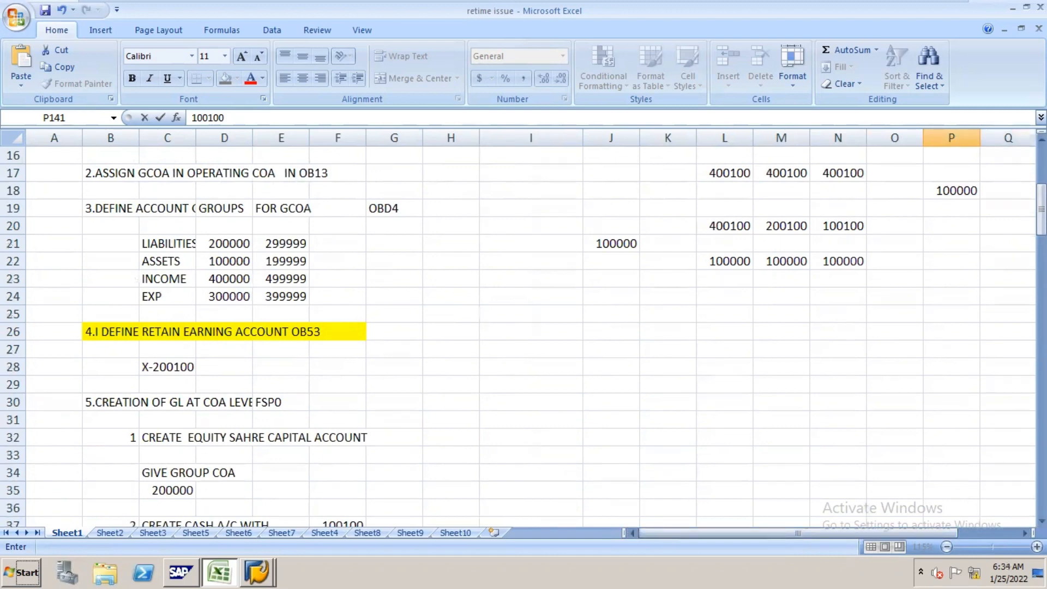
{"action": "left_click_drag", "start_coordinate": [1042, 217], "coordinate": [1041, 208]}
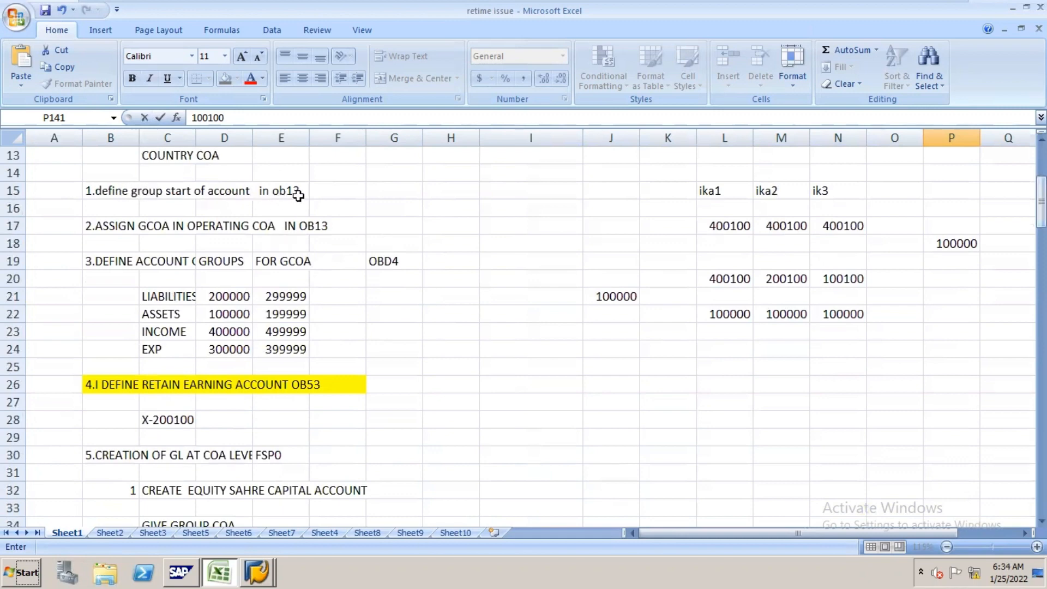
{"action": "key", "text": "alt+Tab"}
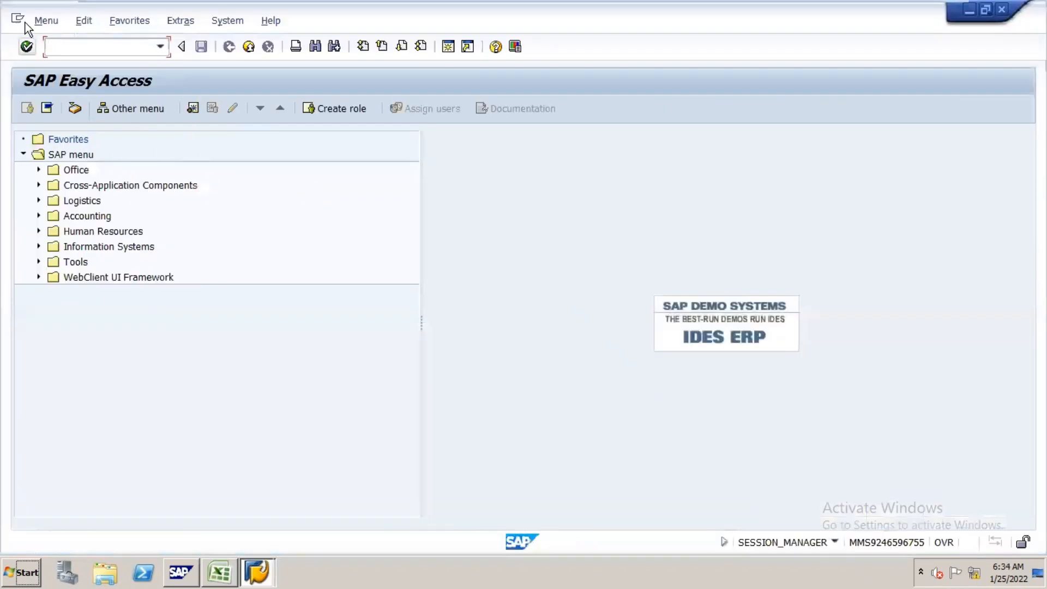
{"action": "type", "text": "/nOB13"}
{"action": "key", "text": "Return"}
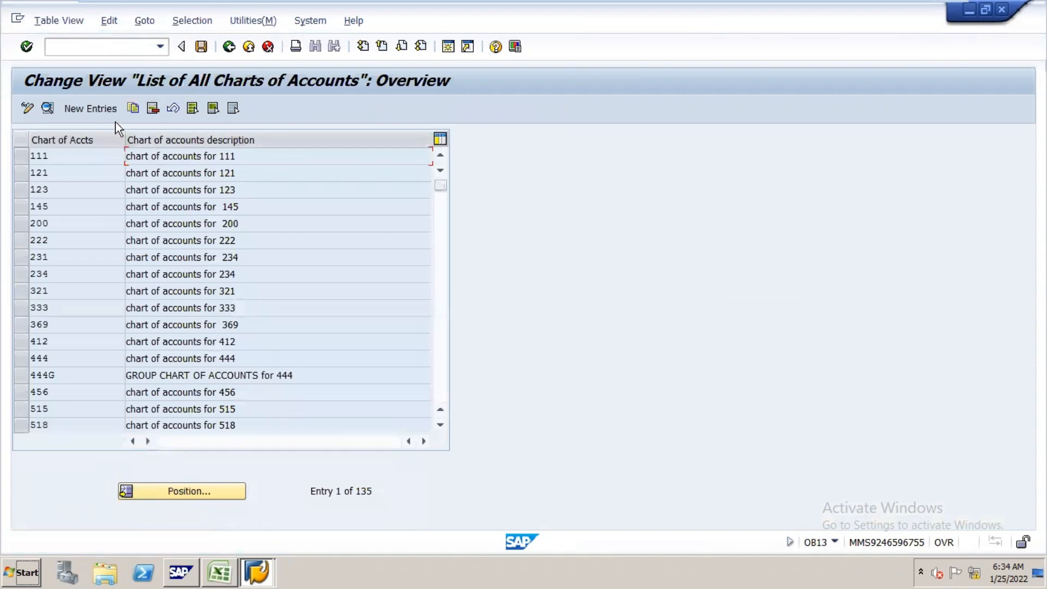
Step: Create a new entry in the list of charts of accounts with the code N16G
{"action": "left_click", "coordinate": [110, 108]}
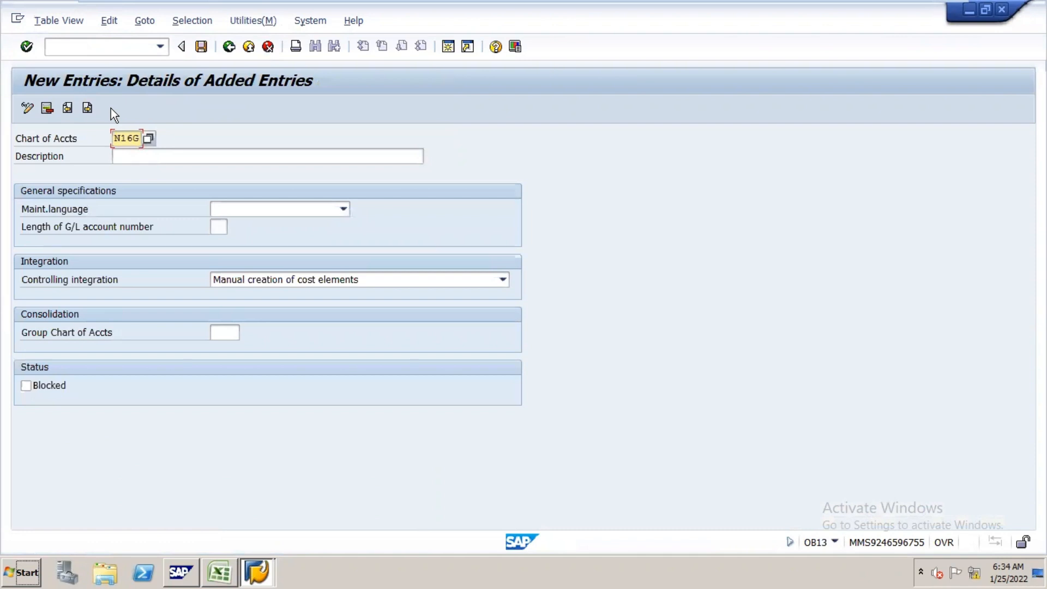
{"action": "key", "text": "Tab"}
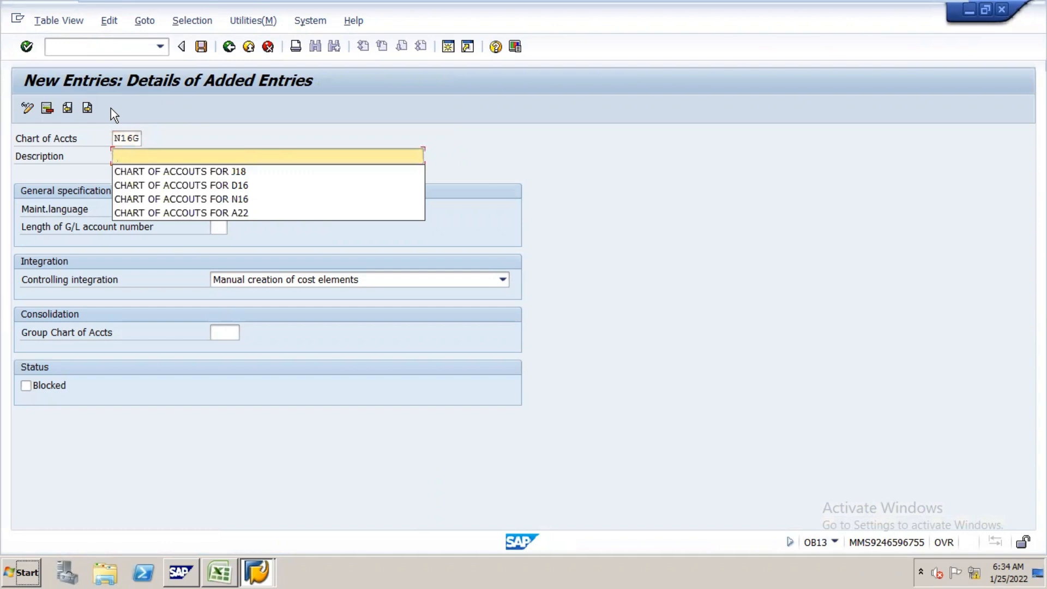
{"action": "key", "text": "Down"}
{"action": "key", "text": "Return"}
{"action": "key", "text": "BackSpace"}
{"action": "key", "text": "BackSpace"}
{"action": "key", "text": "BackSpace"}
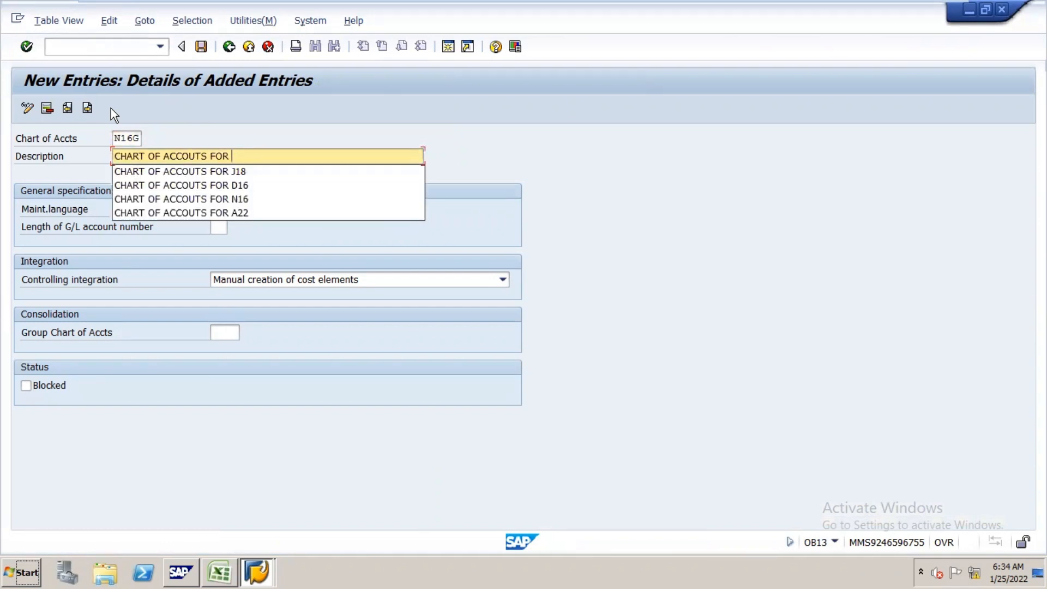
{"action": "type", "text": "N"}
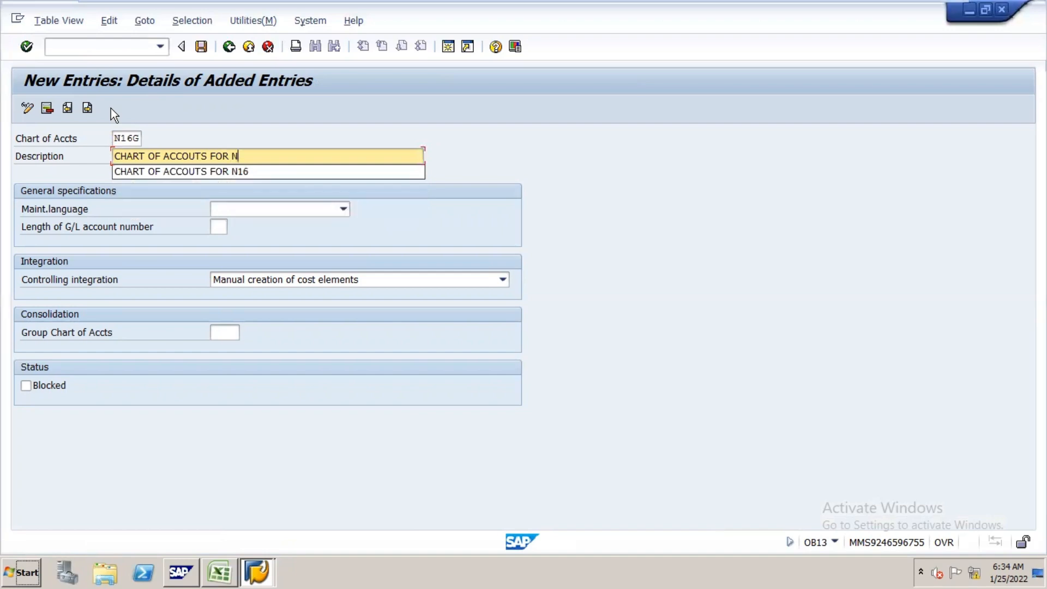
{"action": "type", "text": "16"}
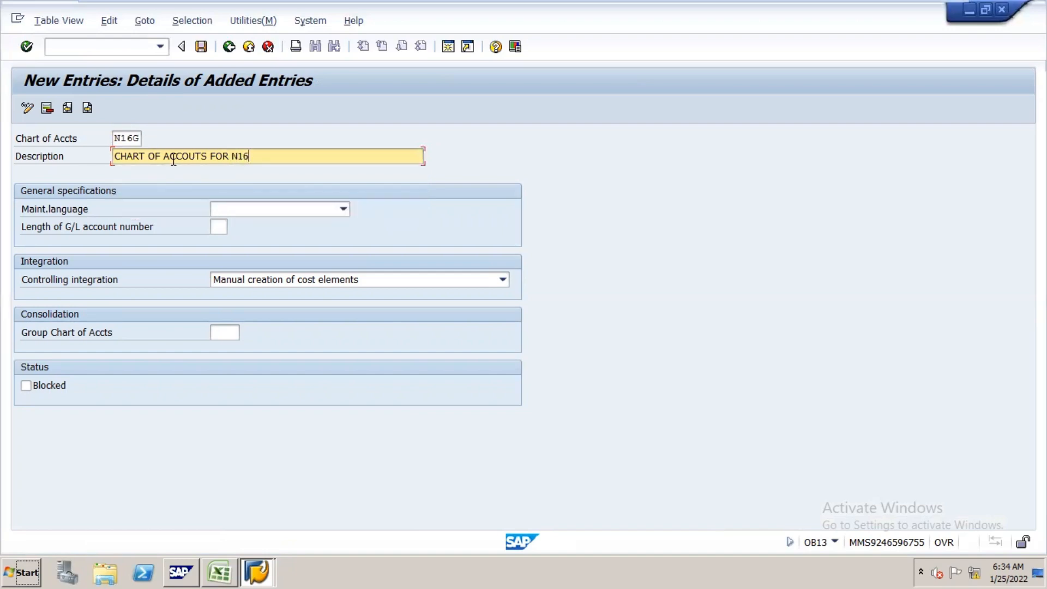
Step: Set the description of chart of accounts N16G to "GROUP CHART OF ACCOUNT FOR NI6"
{"action": "left_click_drag", "start_coordinate": [258, 153], "coordinate": [89, 182]}
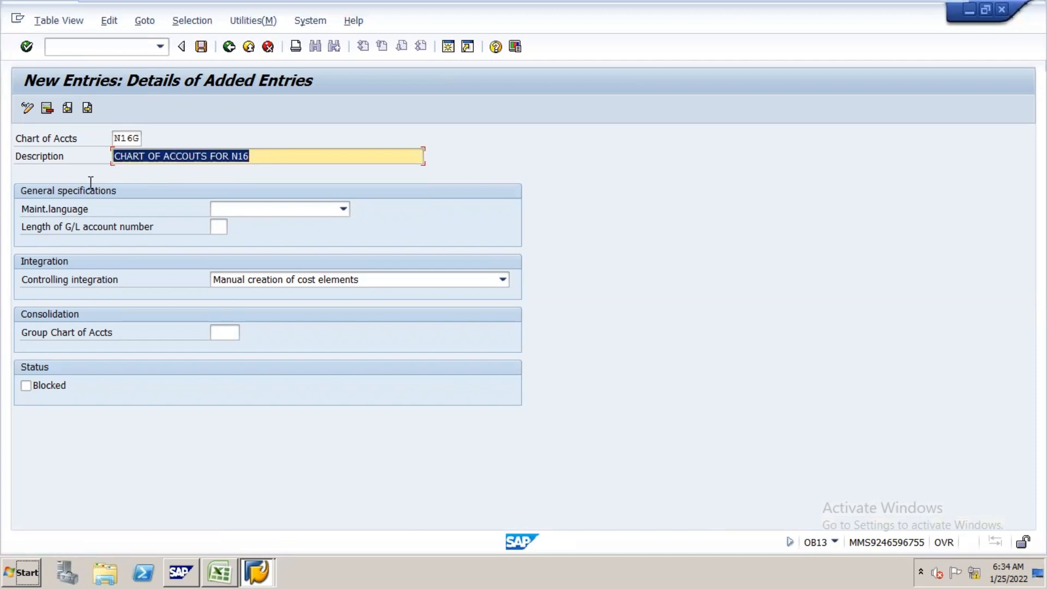
{"action": "type", "text": "GROUP"}
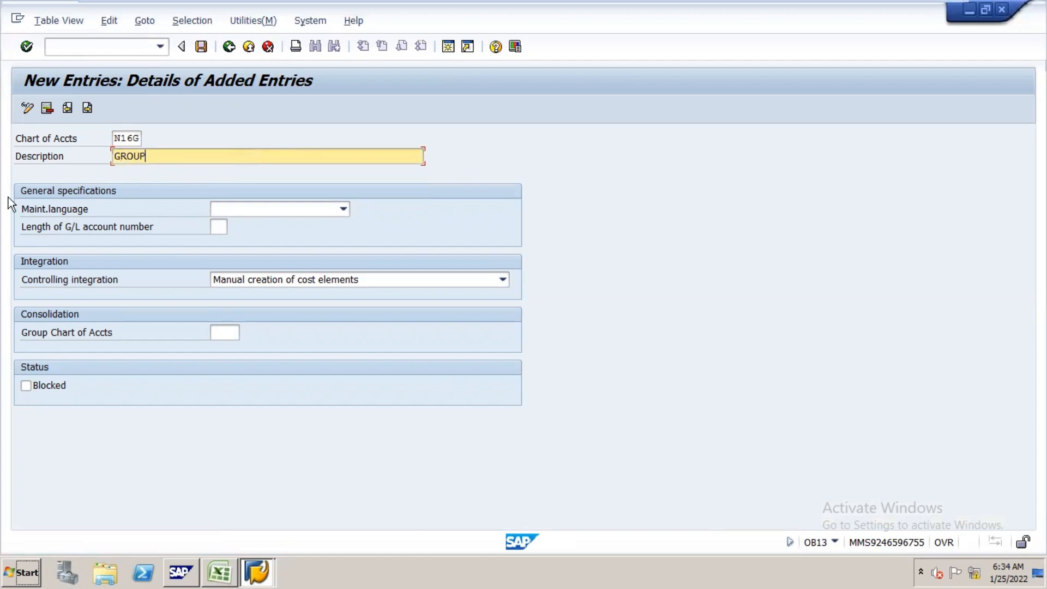
{"action": "type", "text": " CHART OF ACCOUNT "}
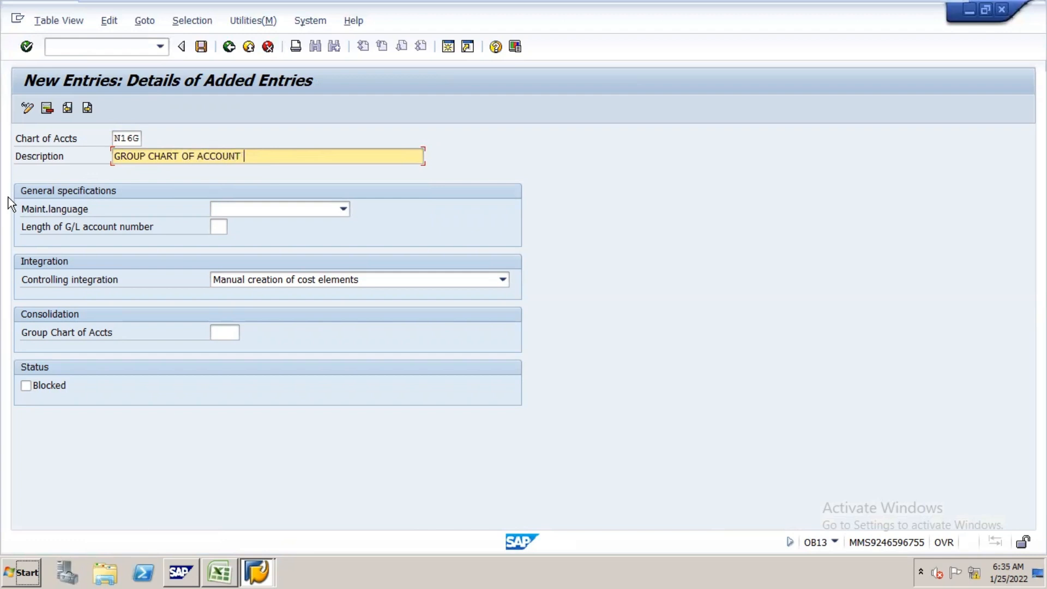
{"action": "type", "text": "FOR NI6"}
Step: Set the maintenance language to English and the length of the G/L account number to 6
{"action": "left_click", "coordinate": [344, 210]}
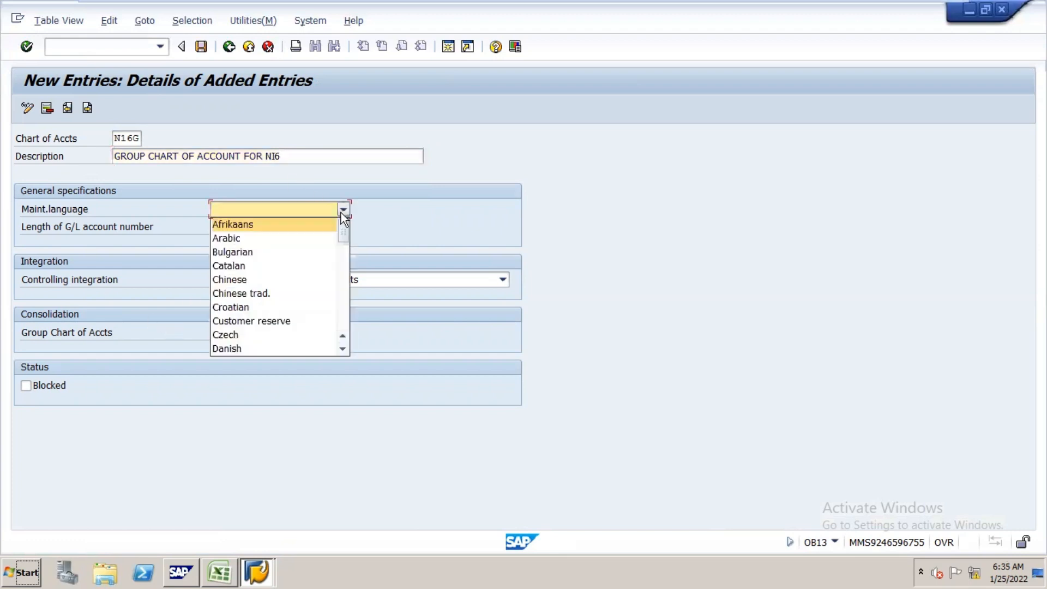
{"action": "key", "text": "e"}
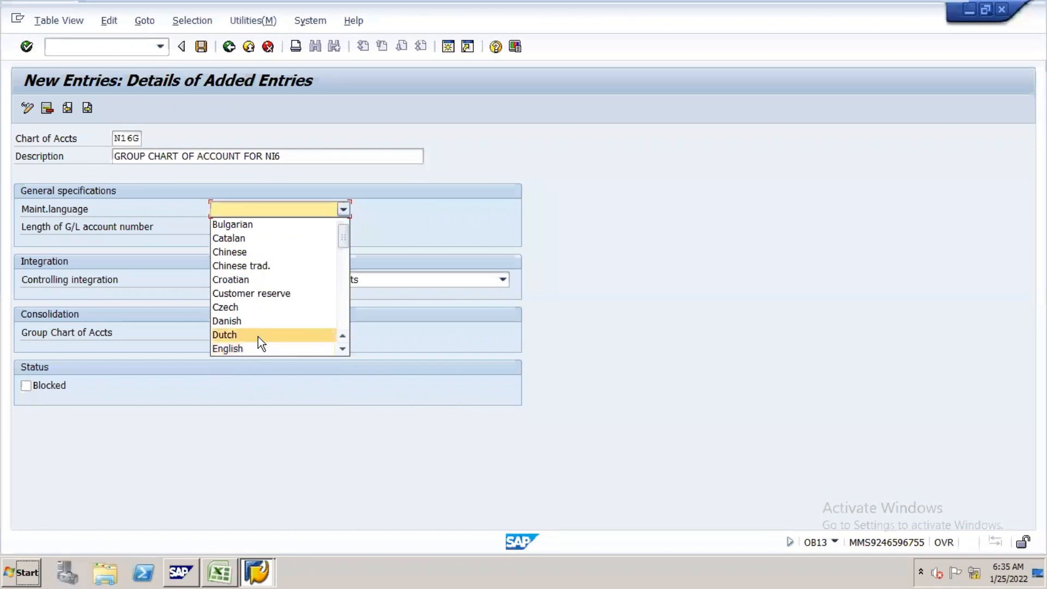
{"action": "left_click", "coordinate": [258, 350]}
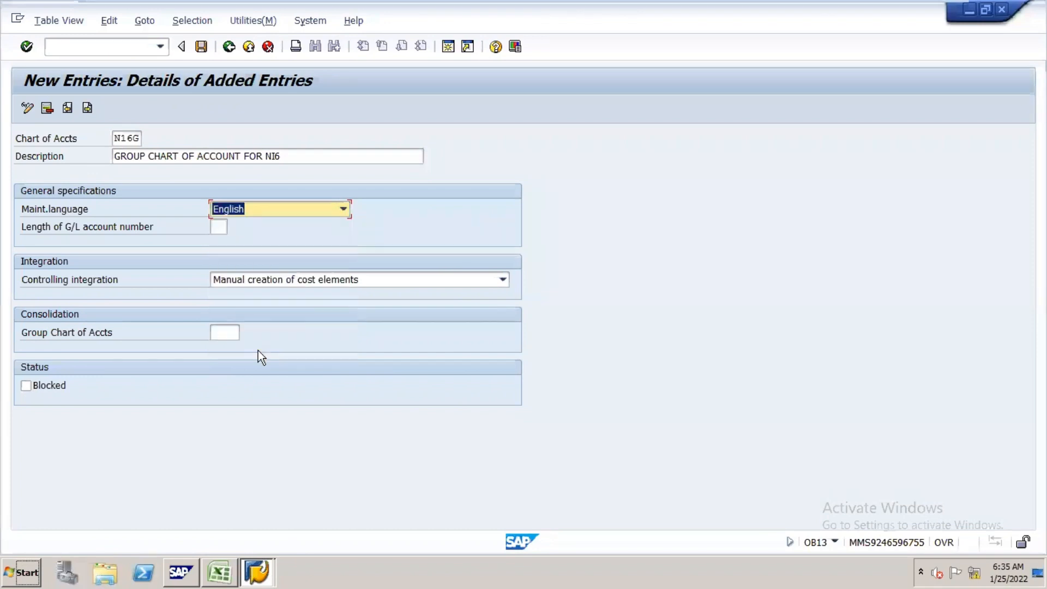
{"action": "left_click", "coordinate": [222, 229]}
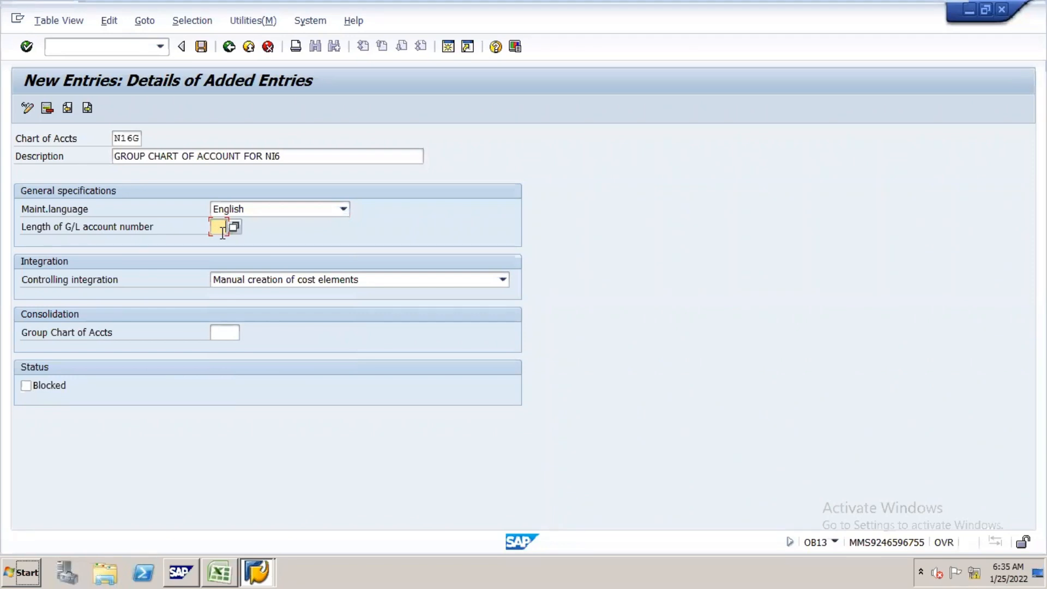
{"action": "type", "text": "6"}
Step: Save chart of accounts N16G under the customizing request with the short description N16 CONFIGURATION
{"action": "left_click", "coordinate": [201, 50]}
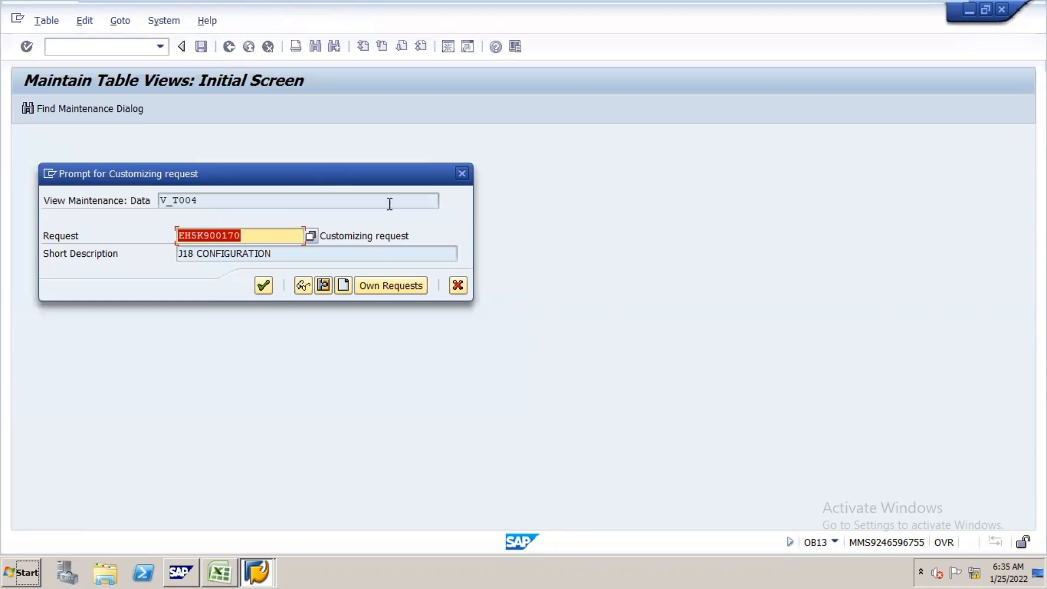
{"action": "left_click", "coordinate": [388, 287]}
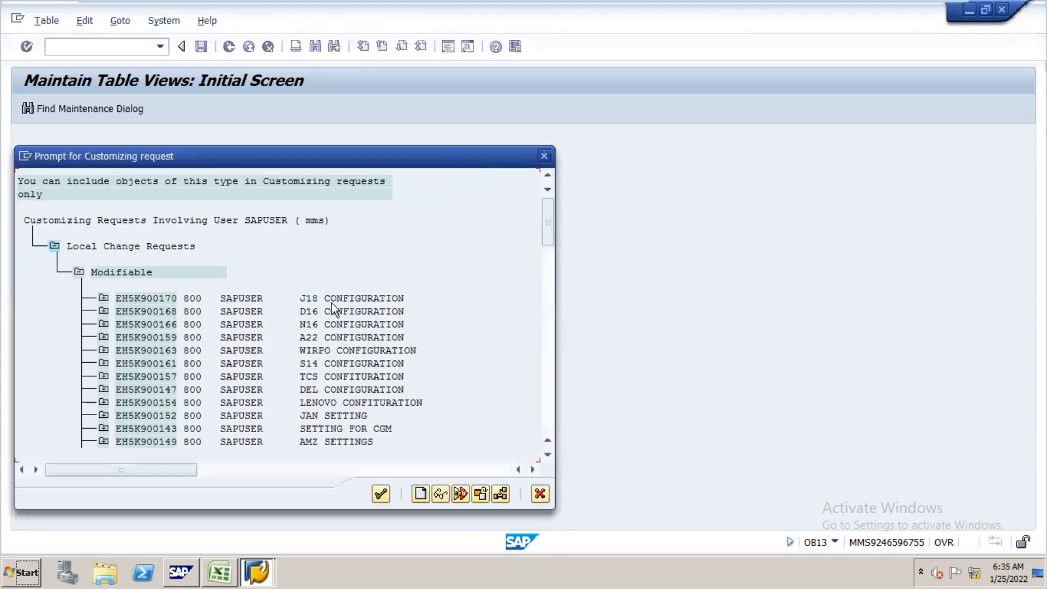
{"action": "double_click", "coordinate": [312, 327]}
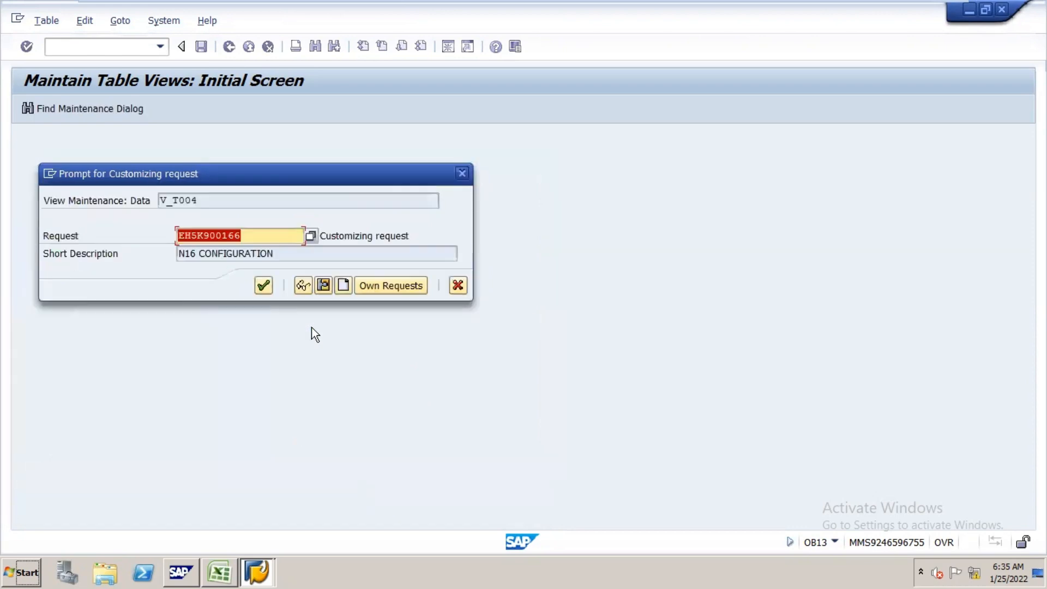
{"action": "left_click", "coordinate": [267, 285]}
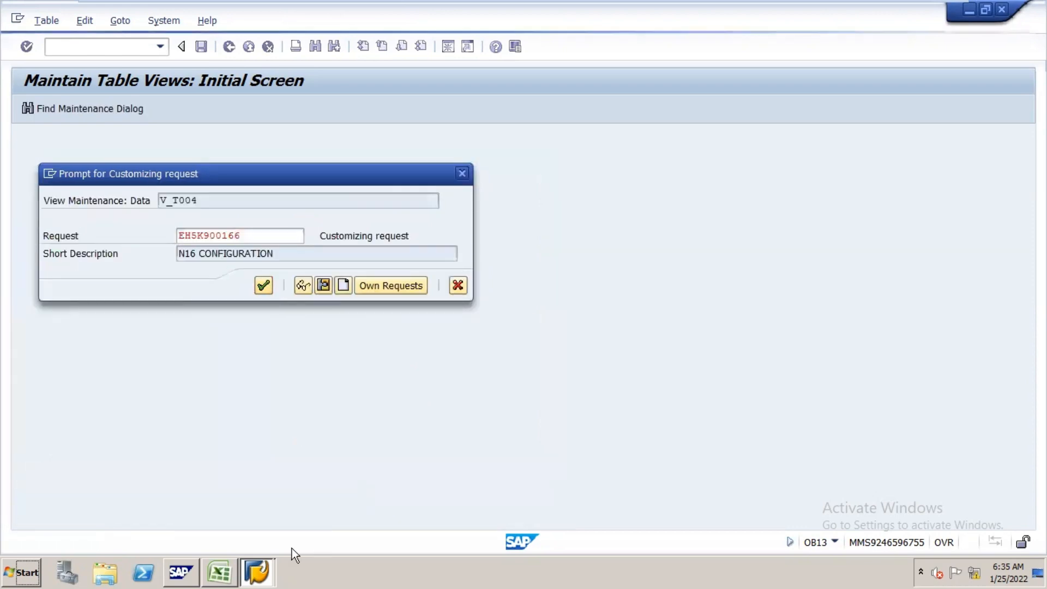
Step: Check the OB13 assignment note in the Excel sheet, and locate chart of accounts N16 in the SAP overview list
{"action": "left_click", "coordinate": [214, 561]}
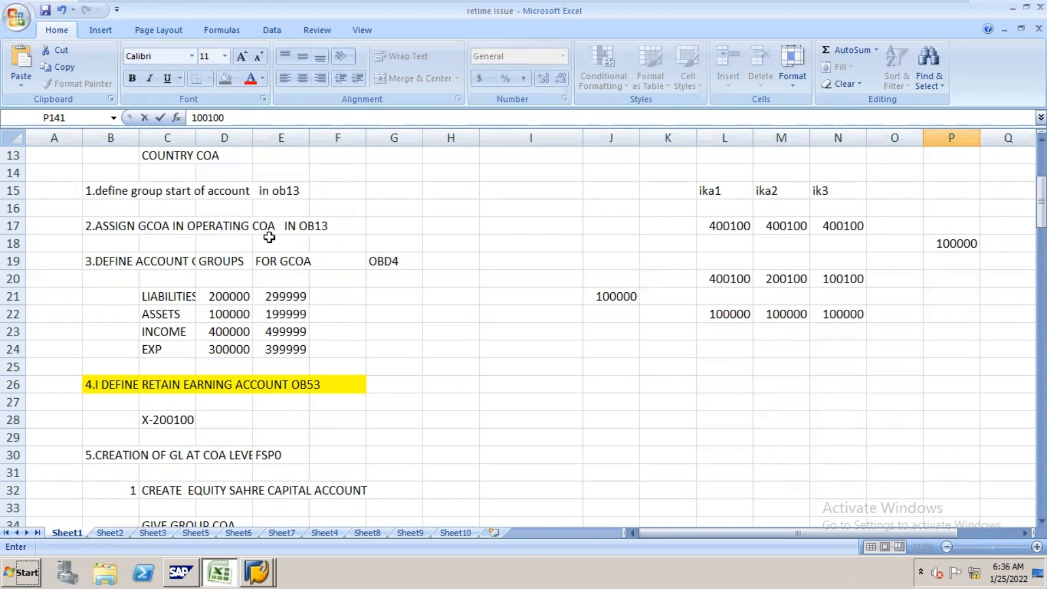
{"action": "key", "text": "alt+Tab"}
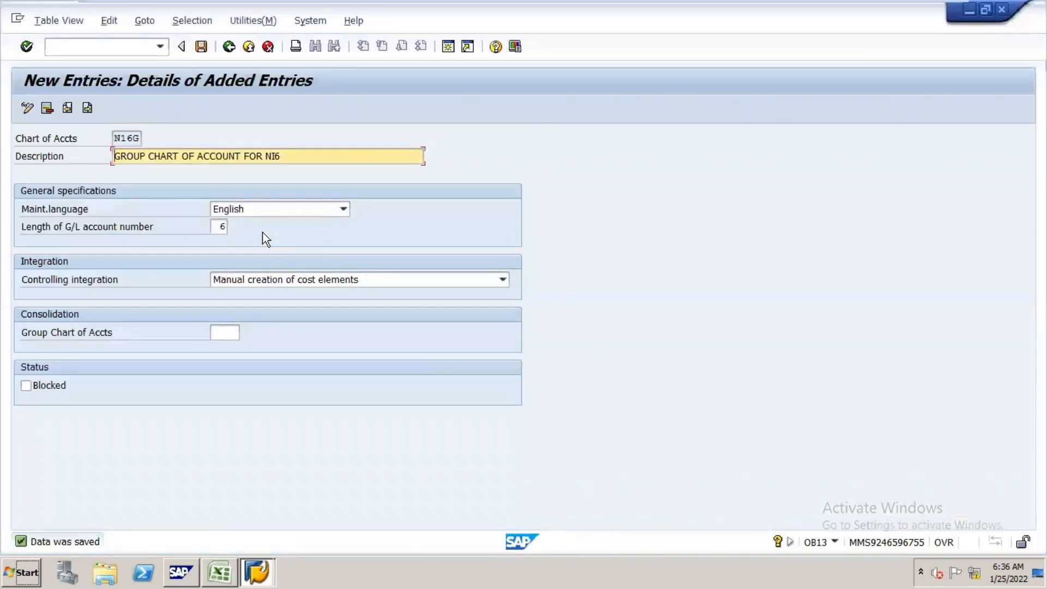
{"action": "left_click", "coordinate": [231, 51]}
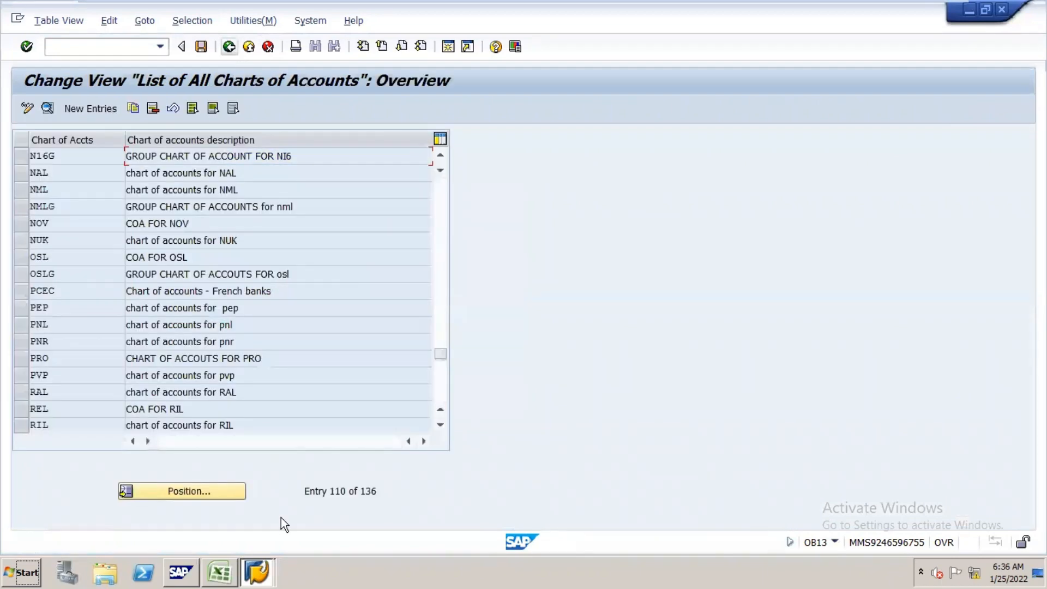
{"action": "left_click", "coordinate": [235, 490]}
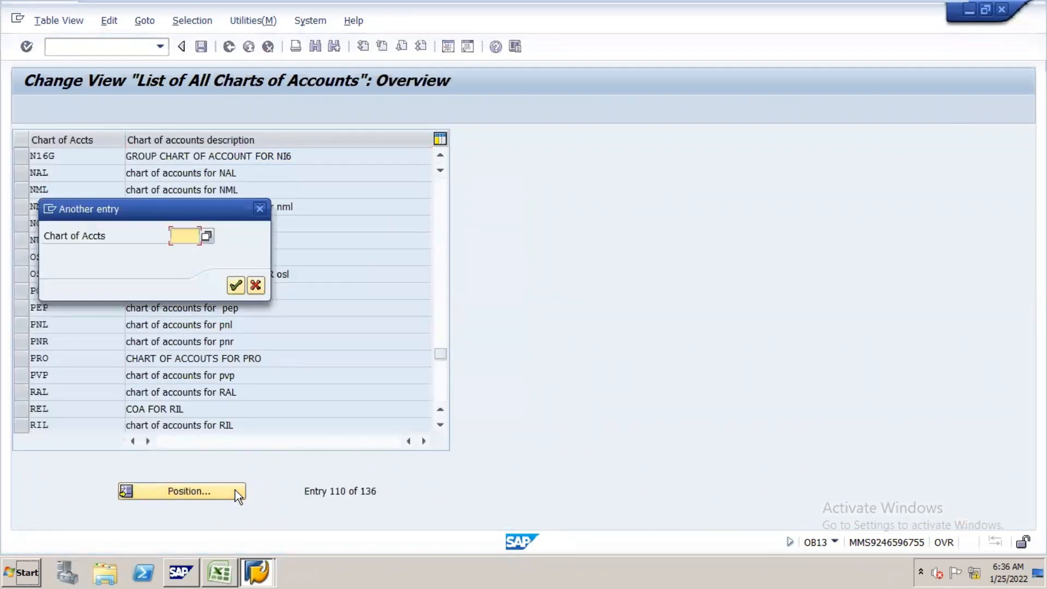
{"action": "type", "text": "N16"}
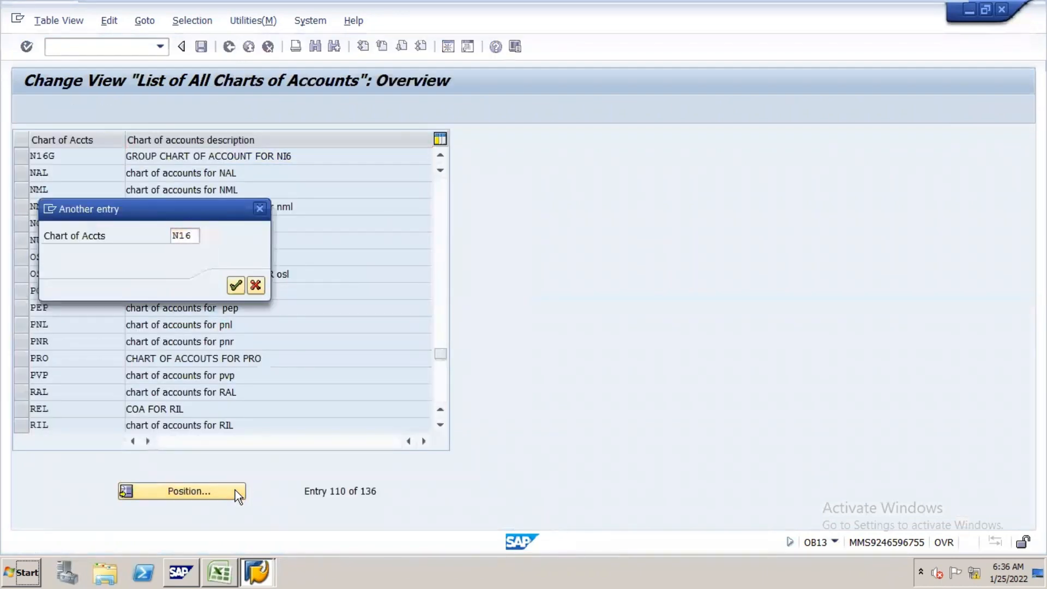
{"action": "key", "text": "Return"}
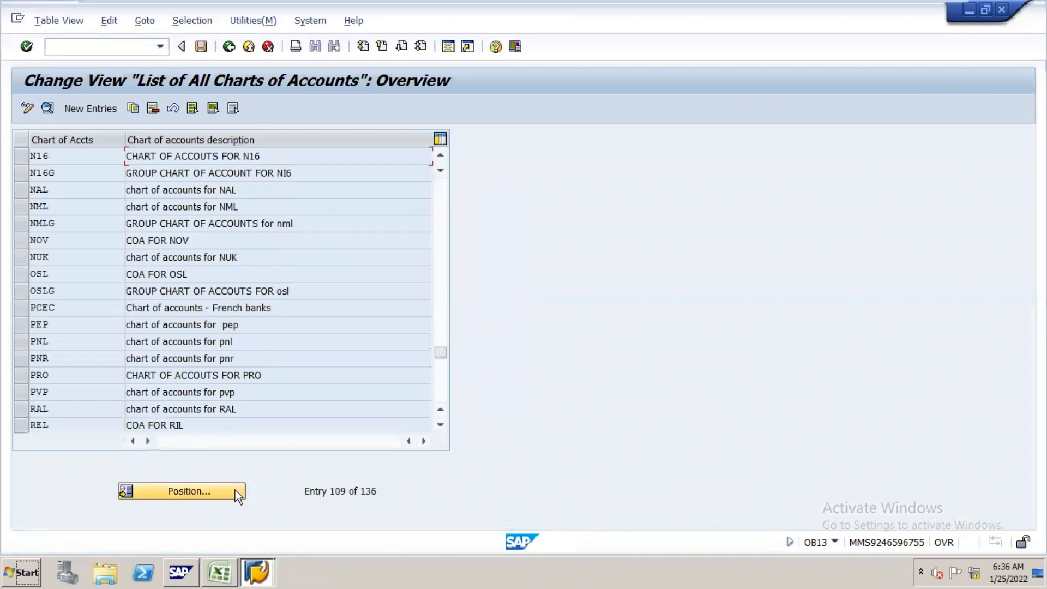
Step: Assign group chart of accounts N16G to the operating chart of accounts N16 and save the change
{"action": "double_click", "coordinate": [94, 156]}
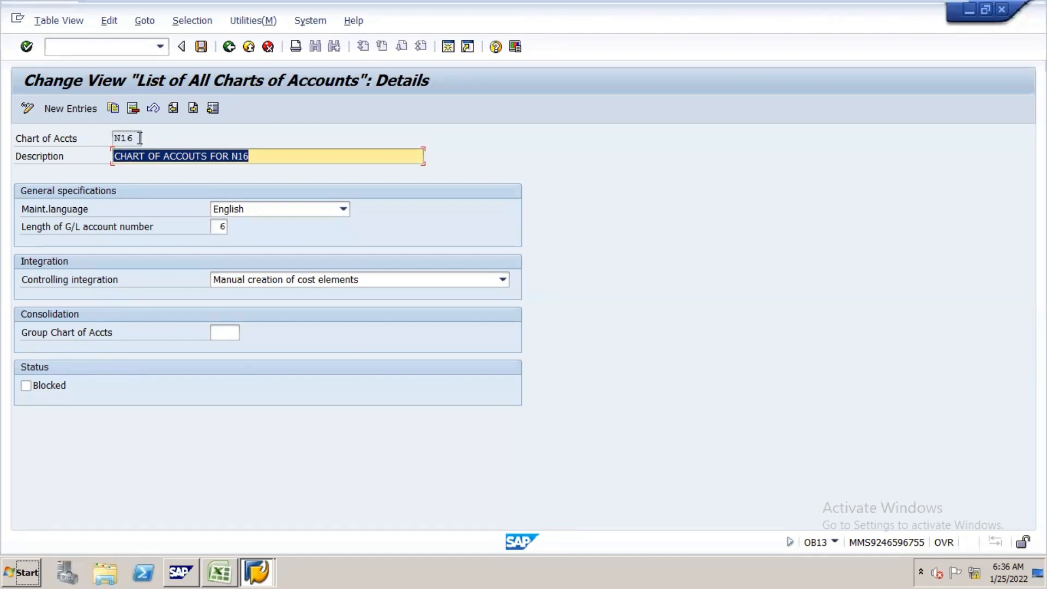
{"action": "left_click", "coordinate": [230, 331]}
{"action": "type", "text": "N"}
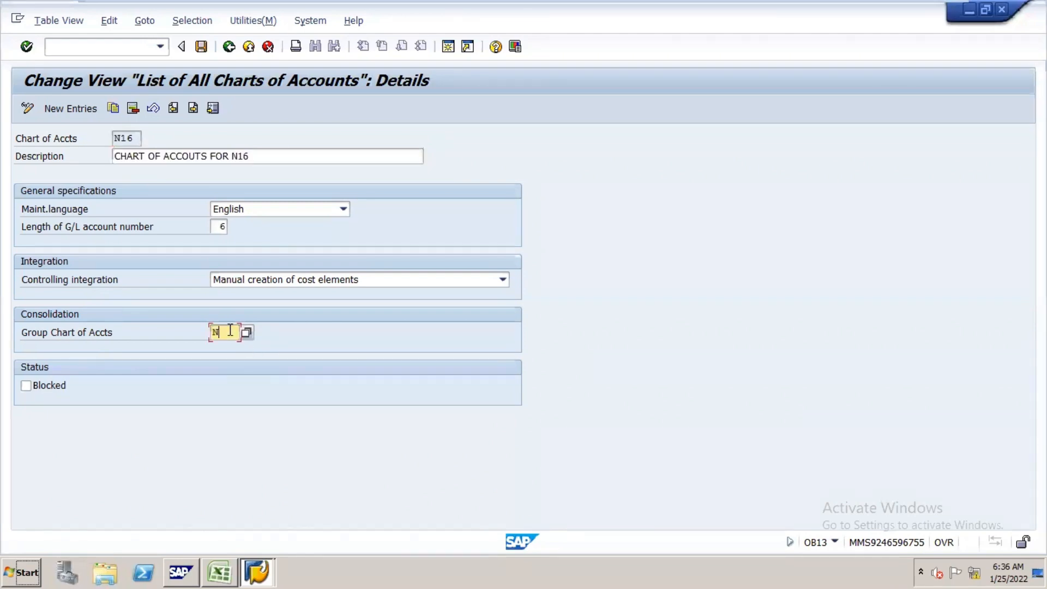
{"action": "type", "text": "16G"}
{"action": "left_click", "coordinate": [202, 46]}
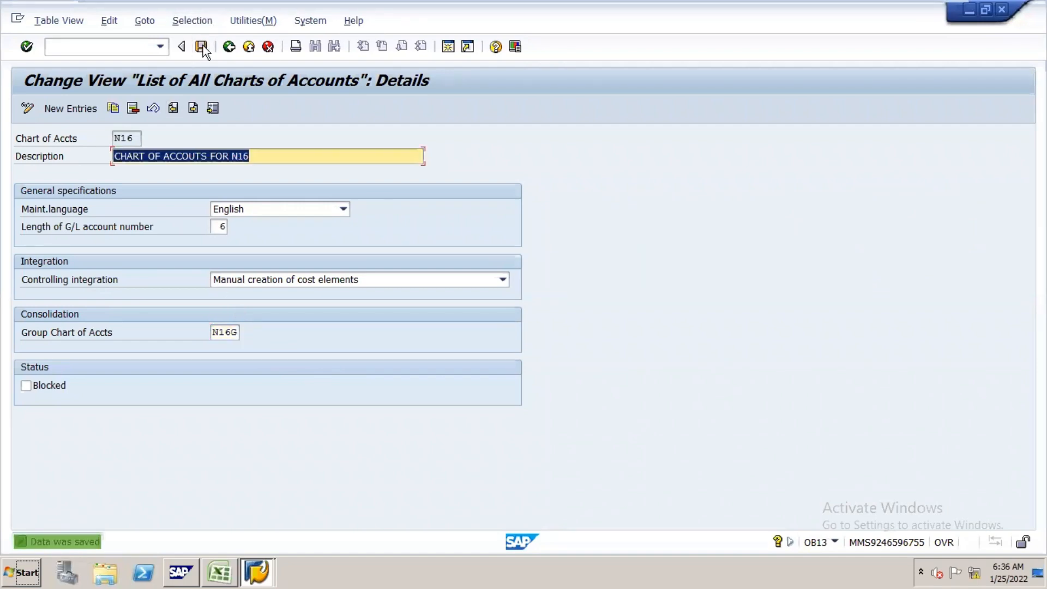
Step: Review the account group notes for the group chart of accounts in the Excel sheet, and open transaction OBD4 in SAP
{"action": "key", "text": "alt+Tab"}
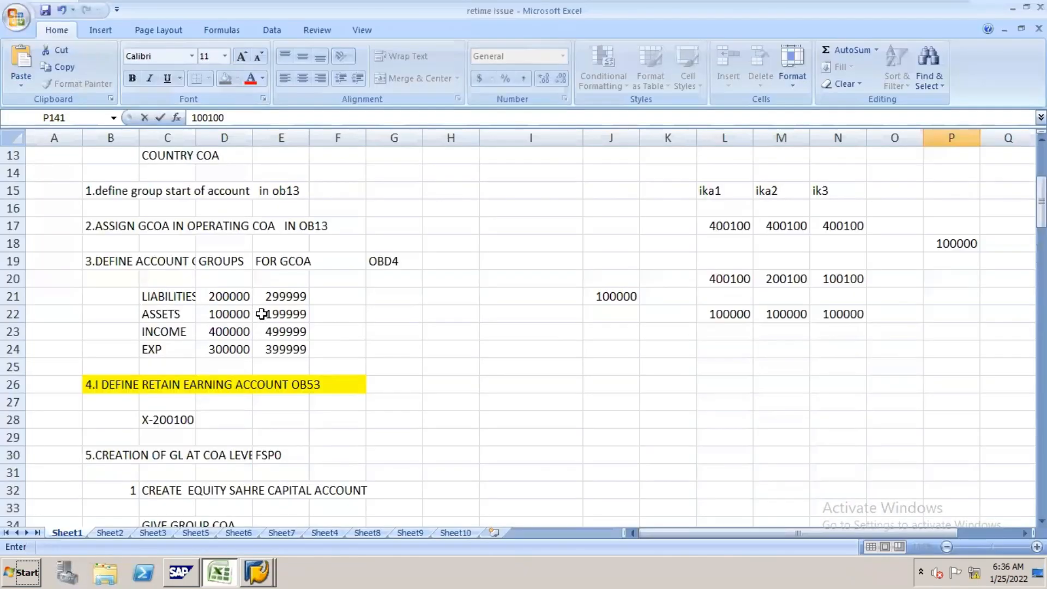
{"action": "left_click", "coordinate": [142, 264]}
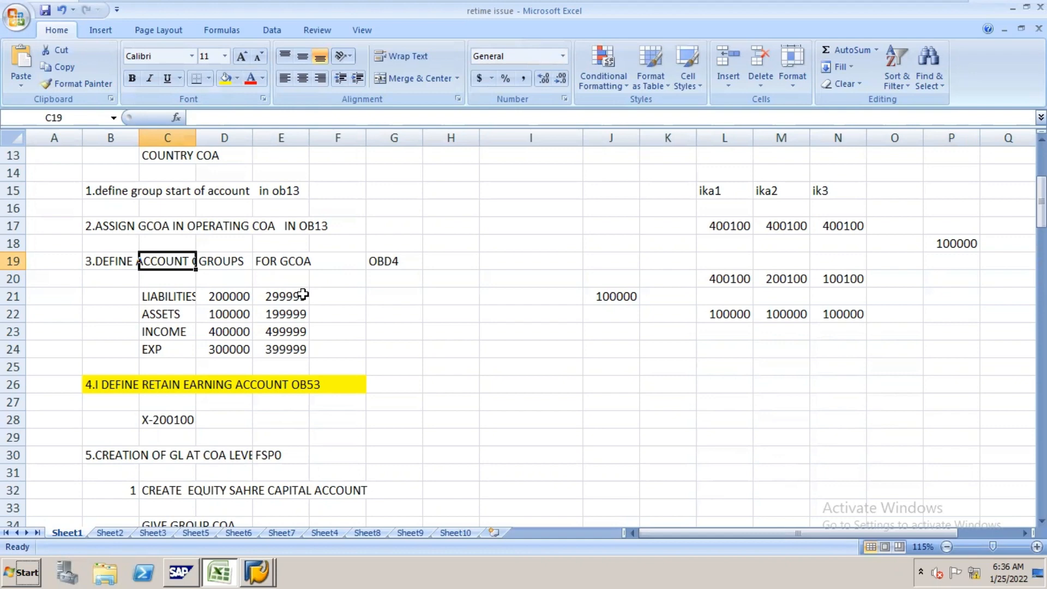
{"action": "key", "text": "alt+Tab"}
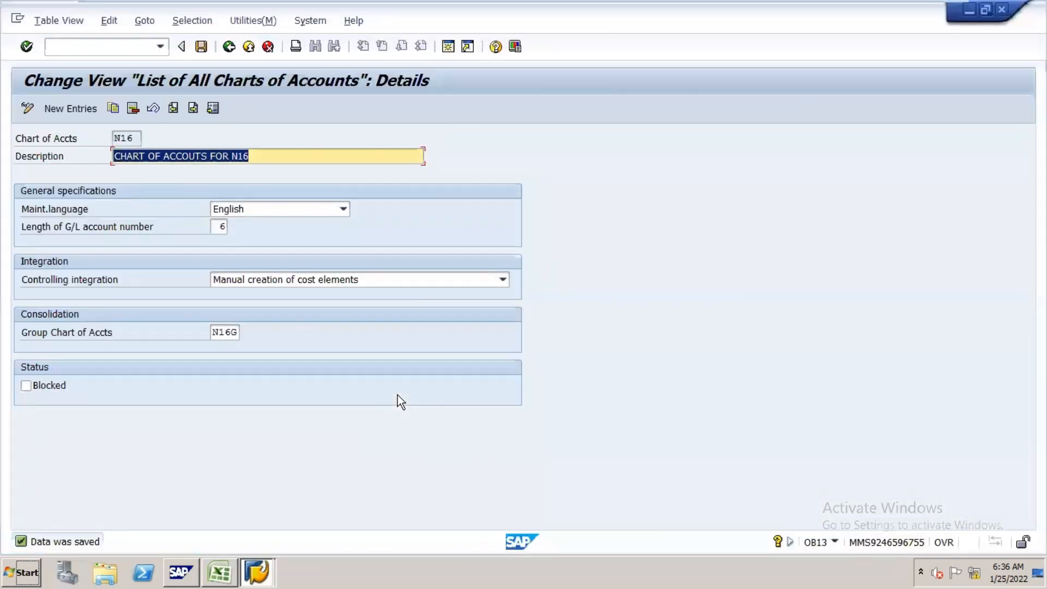
{"action": "left_click", "coordinate": [143, 48]}
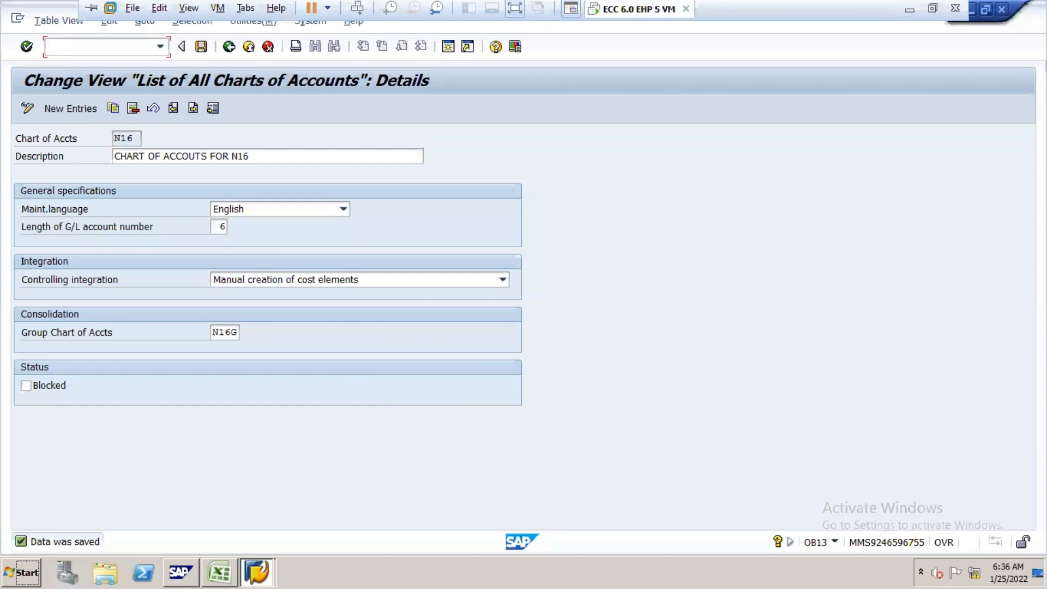
{"action": "type", "text": "/NOBD4"}
{"action": "key", "text": "Return"}
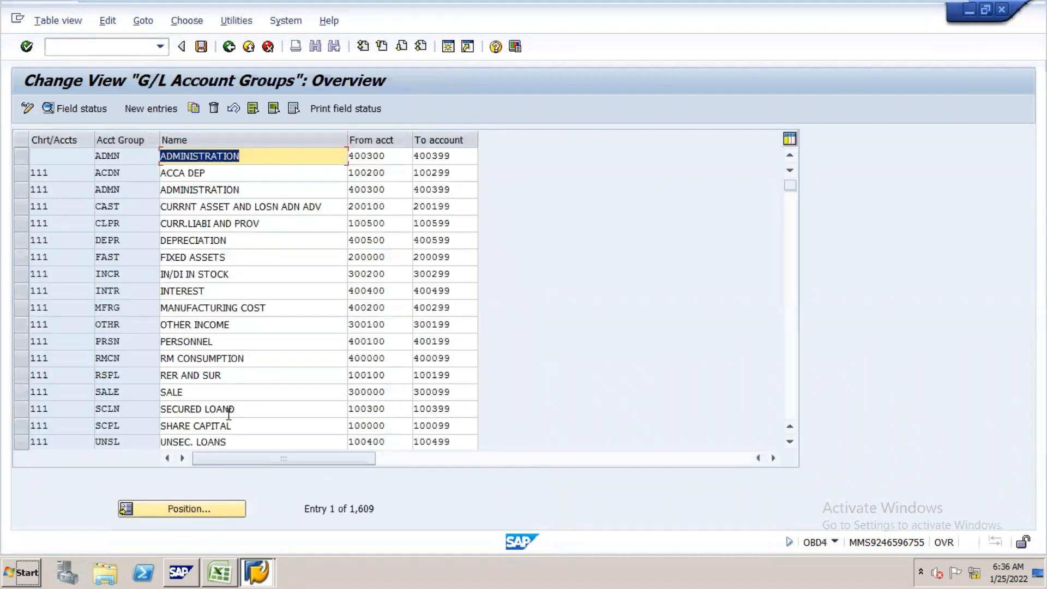
Step: Position the G/L account groups list at chart of accounts KNL
{"action": "left_click", "coordinate": [219, 508]}
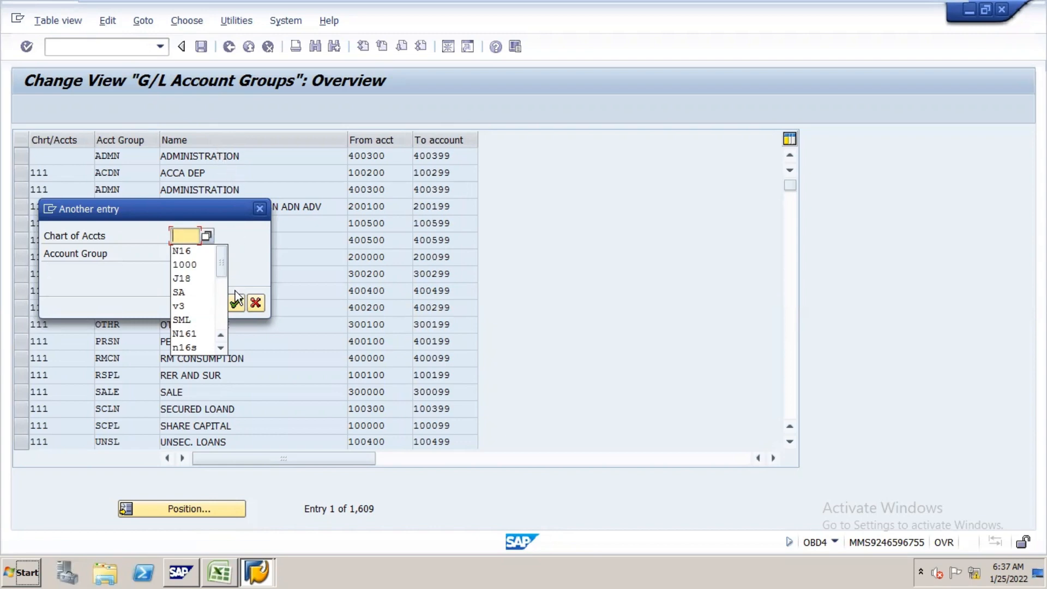
{"action": "left_click", "coordinate": [224, 346]}
{"action": "left_click", "coordinate": [223, 347]}
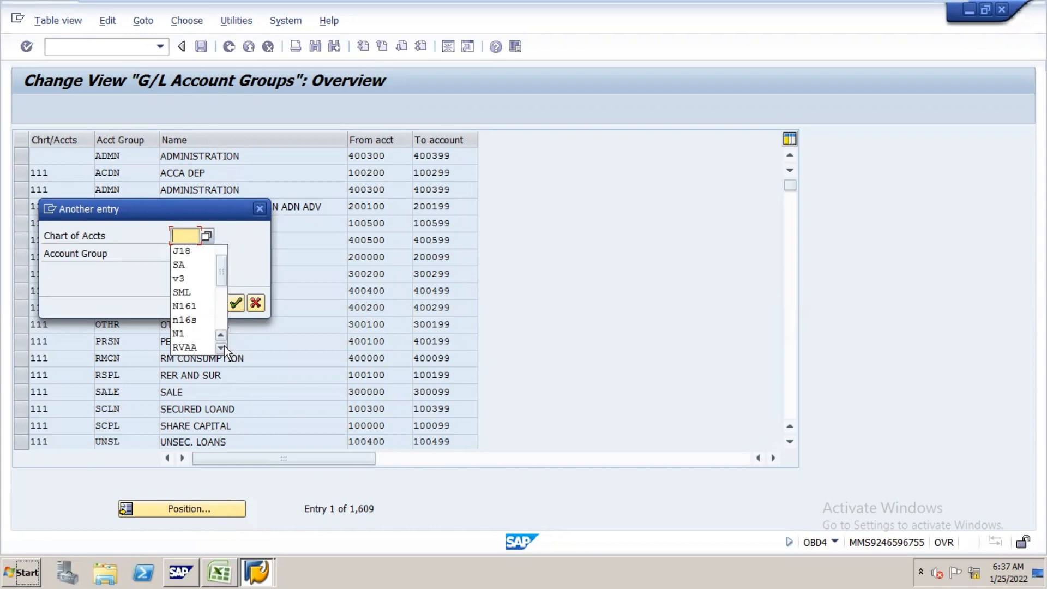
{"action": "left_click", "coordinate": [223, 347]}
{"action": "left_click", "coordinate": [223, 347]}
{"action": "left_click", "coordinate": [223, 347]}
{"action": "left_click", "coordinate": [223, 347]}
{"action": "left_click", "coordinate": [224, 347]}
{"action": "left_click", "coordinate": [223, 347]}
{"action": "left_click", "coordinate": [223, 347]}
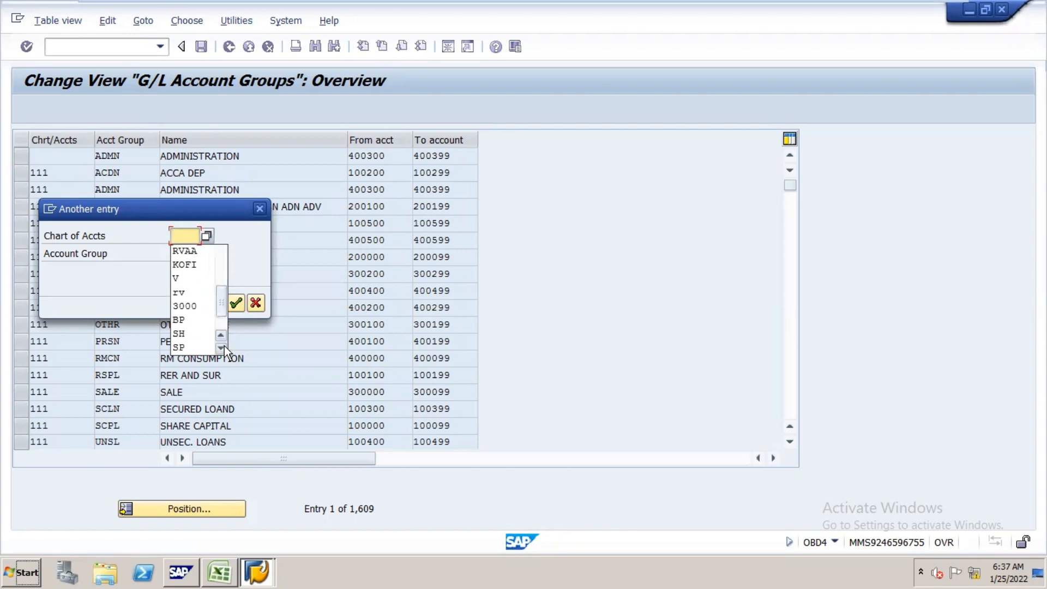
{"action": "left_click", "coordinate": [223, 347]}
{"action": "left_click", "coordinate": [223, 347]}
{"action": "left_click", "coordinate": [223, 347]}
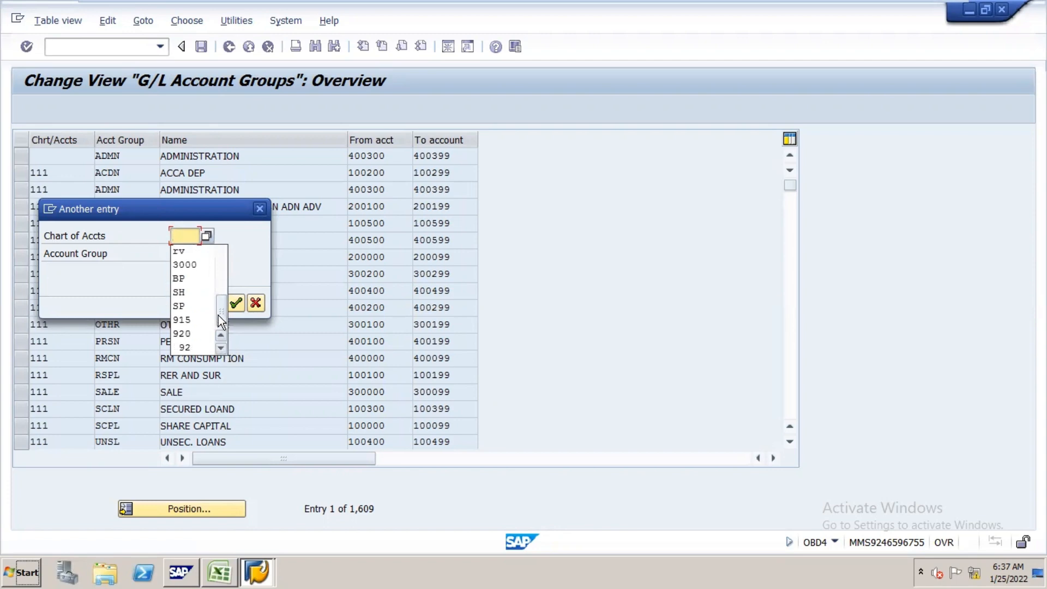
{"action": "left_click_drag", "start_coordinate": [219, 316], "coordinate": [219, 248]}
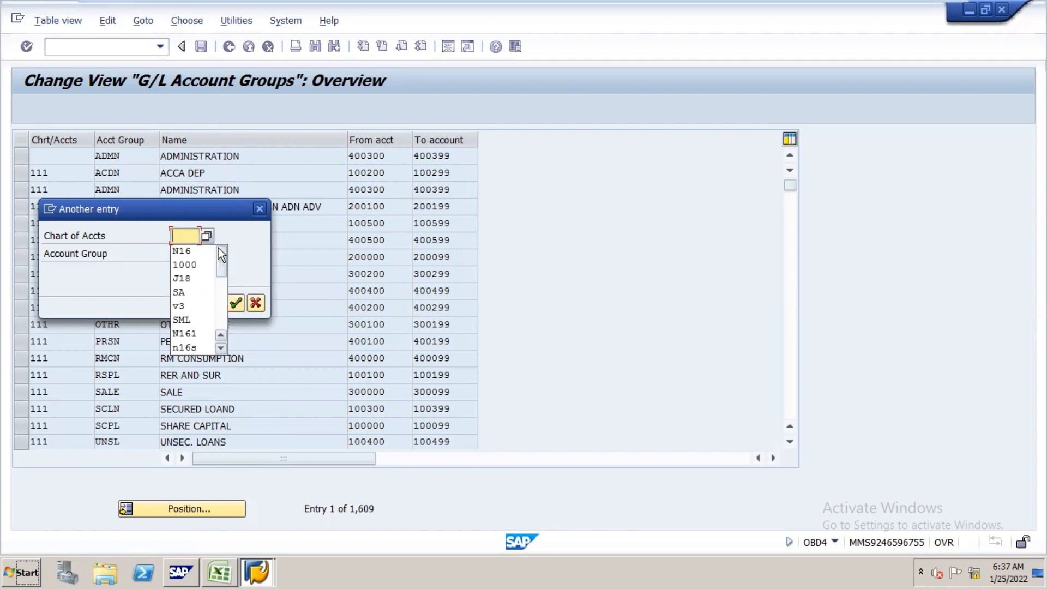
{"action": "left_click", "coordinate": [191, 234]}
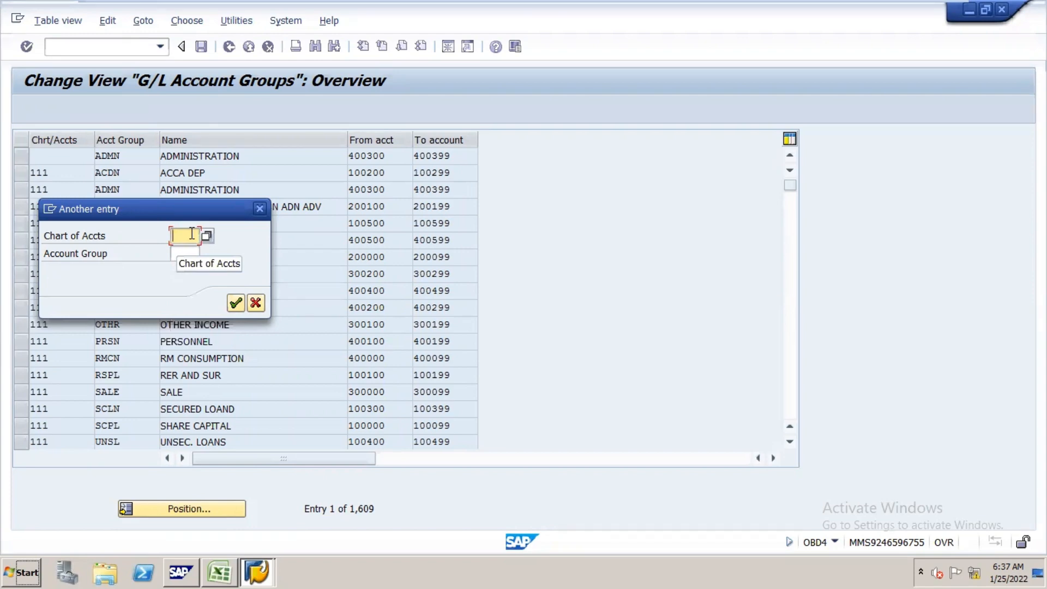
{"action": "type", "text": "KNL"}
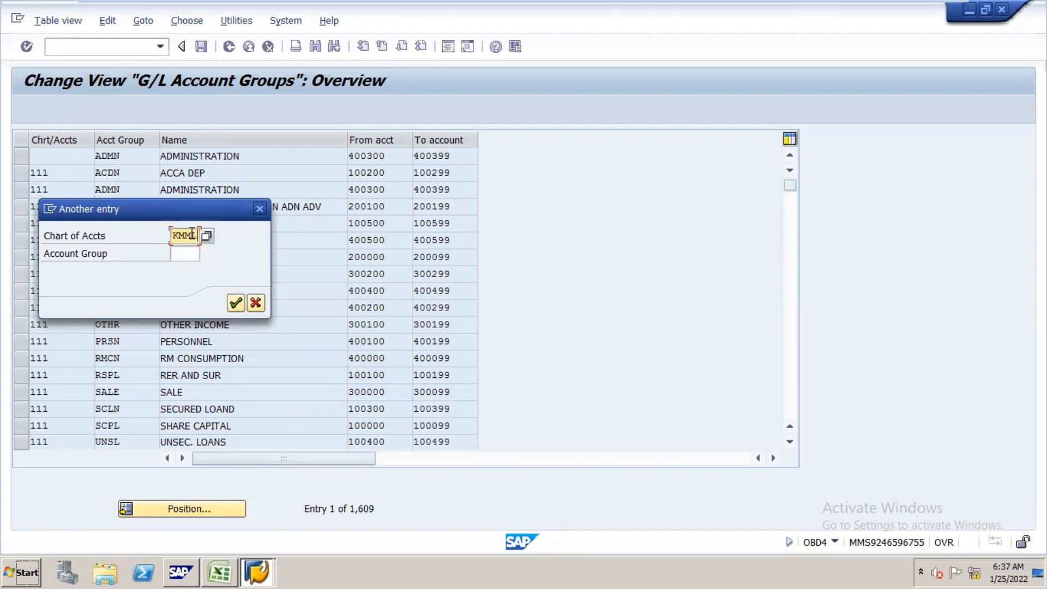
{"action": "key", "text": "Return"}
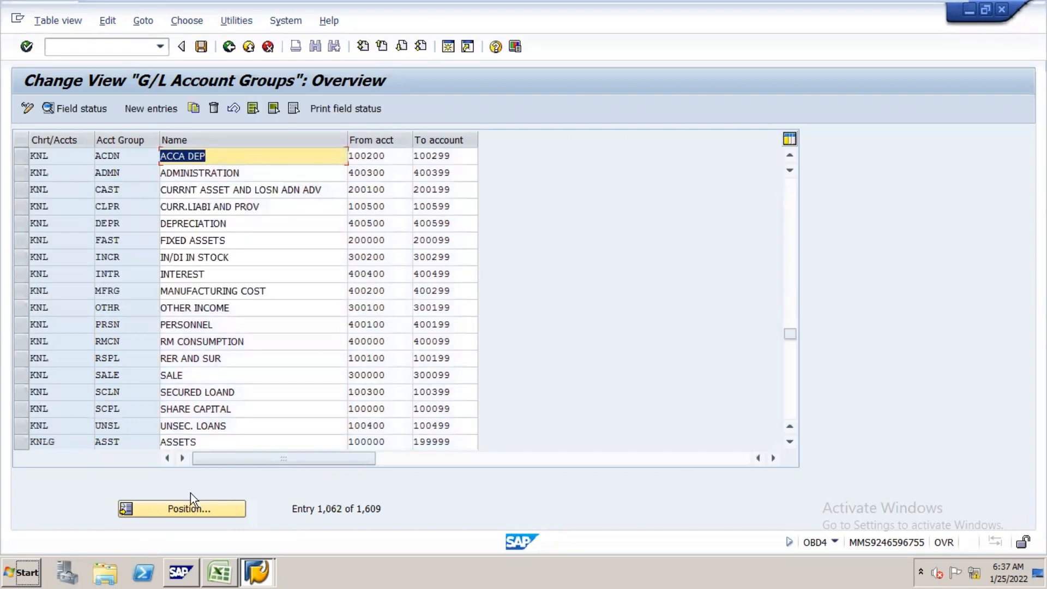
Step: Start copying the four KNLG account groups ASST, EXPN, INCM and LIAB
{"action": "left_click", "coordinate": [791, 443]}
{"action": "left_click", "coordinate": [791, 443]}
{"action": "left_click", "coordinate": [791, 443]}
{"action": "left_click", "coordinate": [791, 443]}
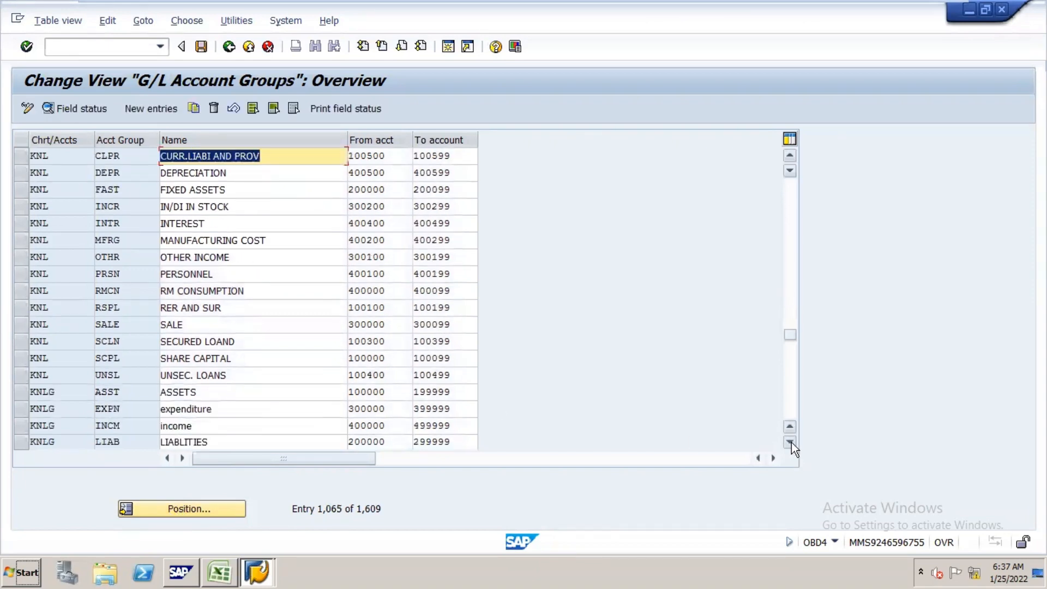
{"action": "left_click", "coordinate": [791, 443]}
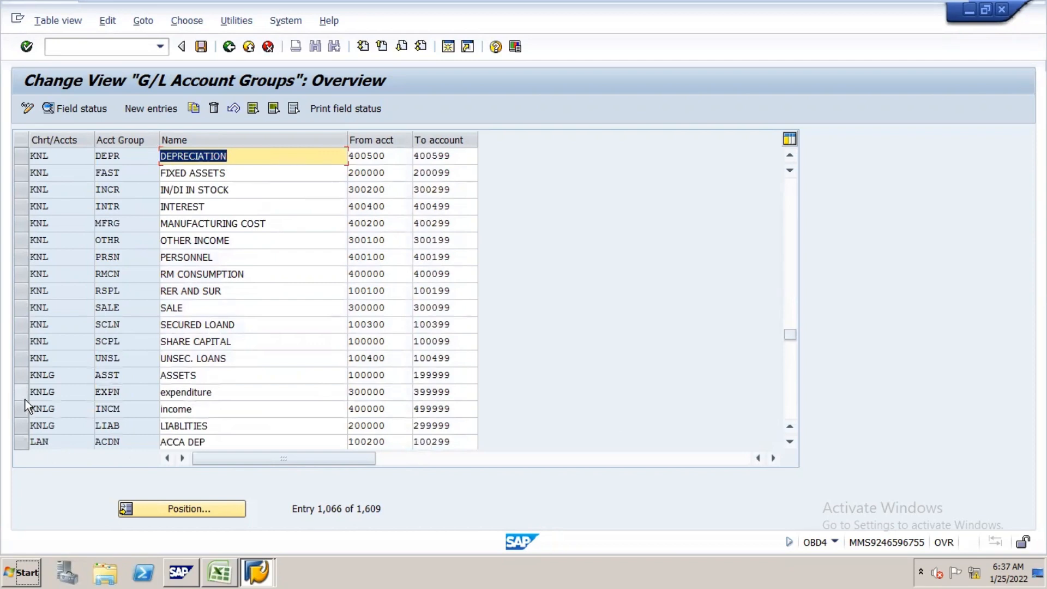
{"action": "left_click", "coordinate": [22, 376]}
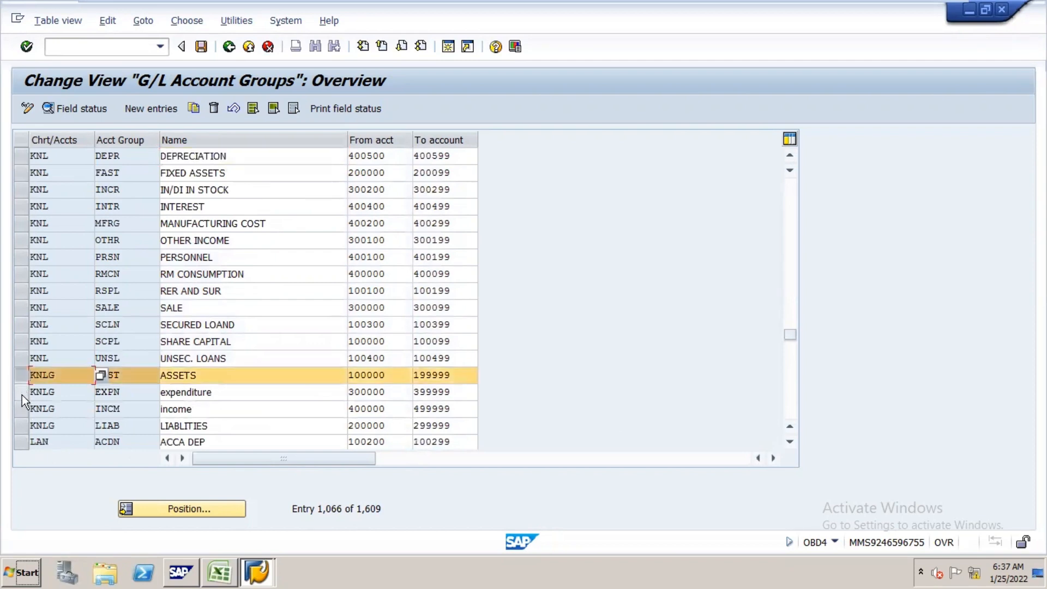
{"action": "left_click", "coordinate": [22, 394]}
{"action": "left_click", "coordinate": [22, 410]}
{"action": "left_click", "coordinate": [22, 425]}
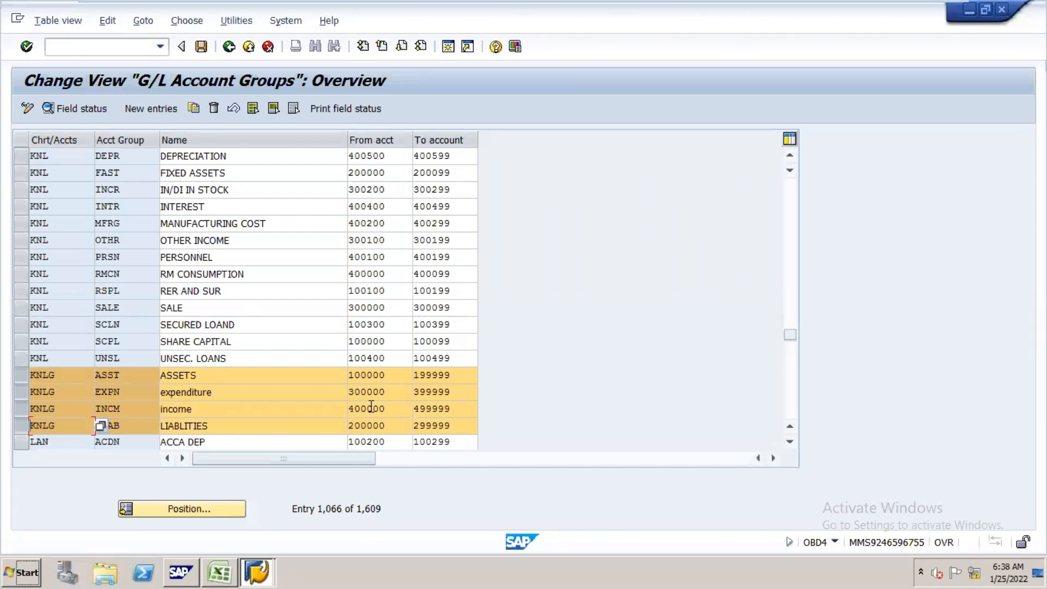
{"action": "left_click", "coordinate": [195, 111]}
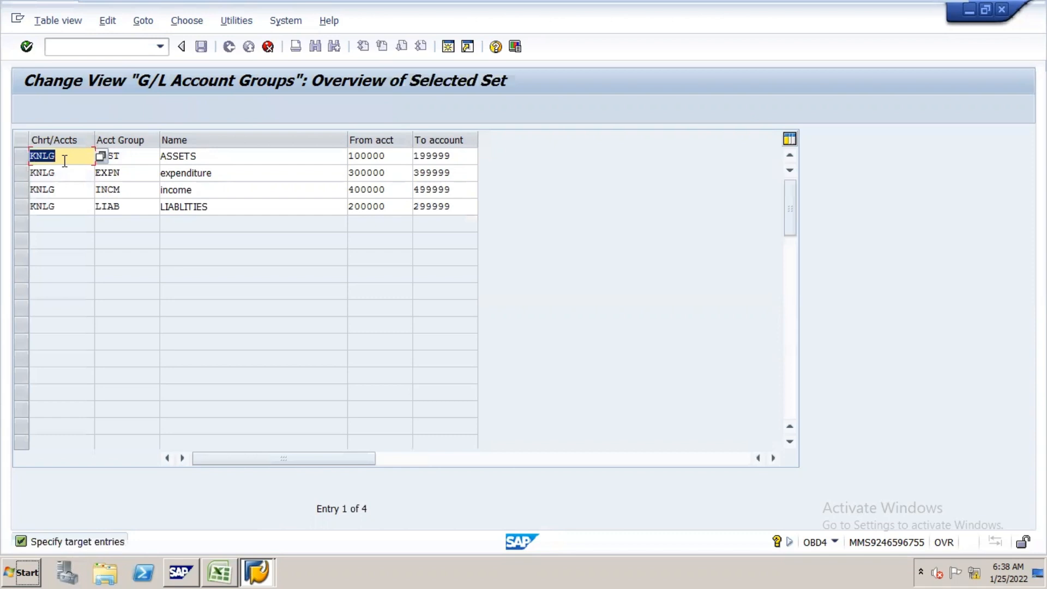
Step: Set the chart of accounts to N16G for the copied ASST and EXPN account groups
{"action": "type", "text": "N16G"}
{"action": "key", "text": "Down"}
{"action": "key", "text": "BackSpace"}
{"action": "key", "text": "BackSpace"}
{"action": "key", "text": "BackSpace"}
{"action": "key", "text": "BackSpace"}
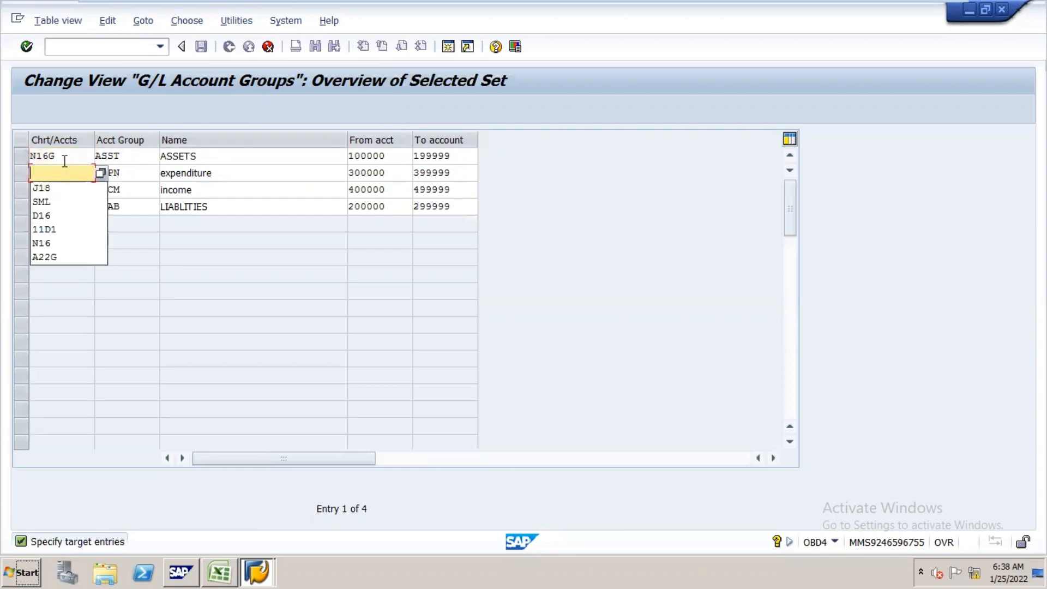
{"action": "type", "text": "N16G"}
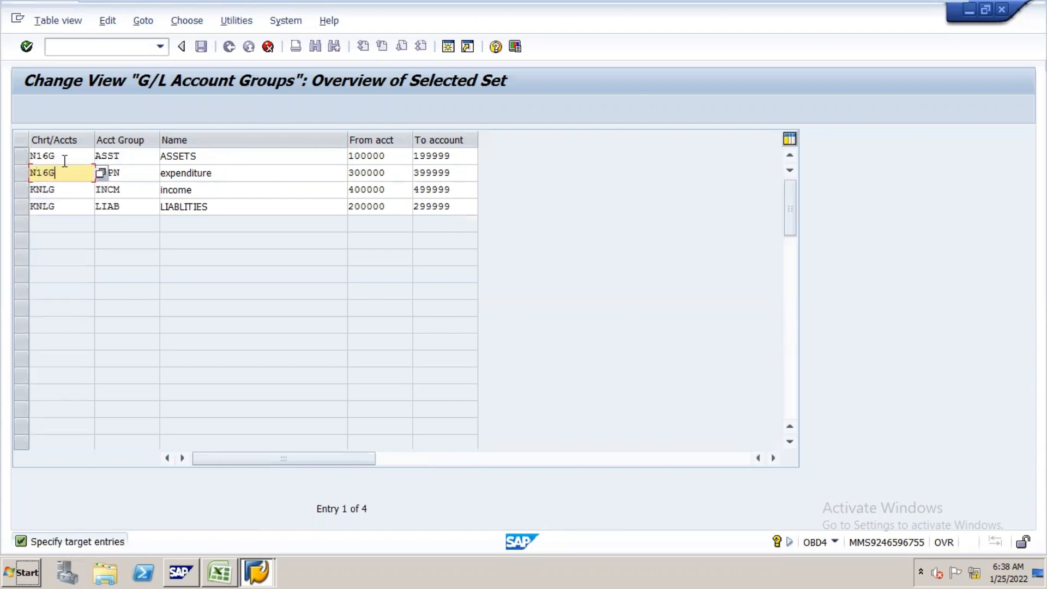
Step: Set the chart of accounts to N16G for the INCM and LIAB groups, and save the copies under the N16 CONFIGURATION request
{"action": "key", "text": "Down"}
{"action": "key", "text": "BackSpace"}
{"action": "key", "text": "BackSpace"}
{"action": "key", "text": "BackSpace"}
{"action": "key", "text": "BackSpace"}
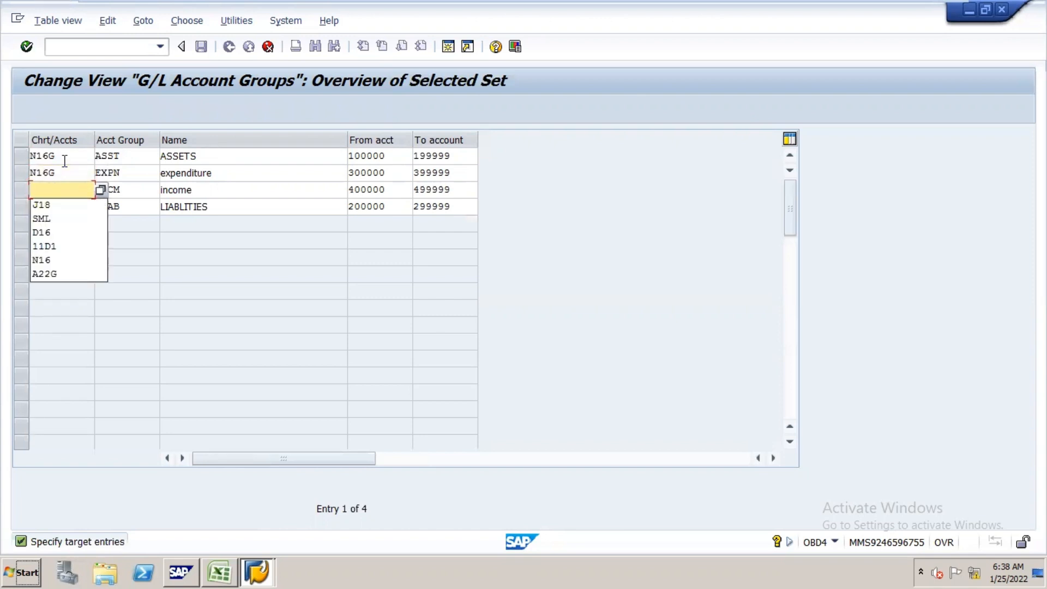
{"action": "type", "text": "N16G"}
{"action": "key", "text": "Down"}
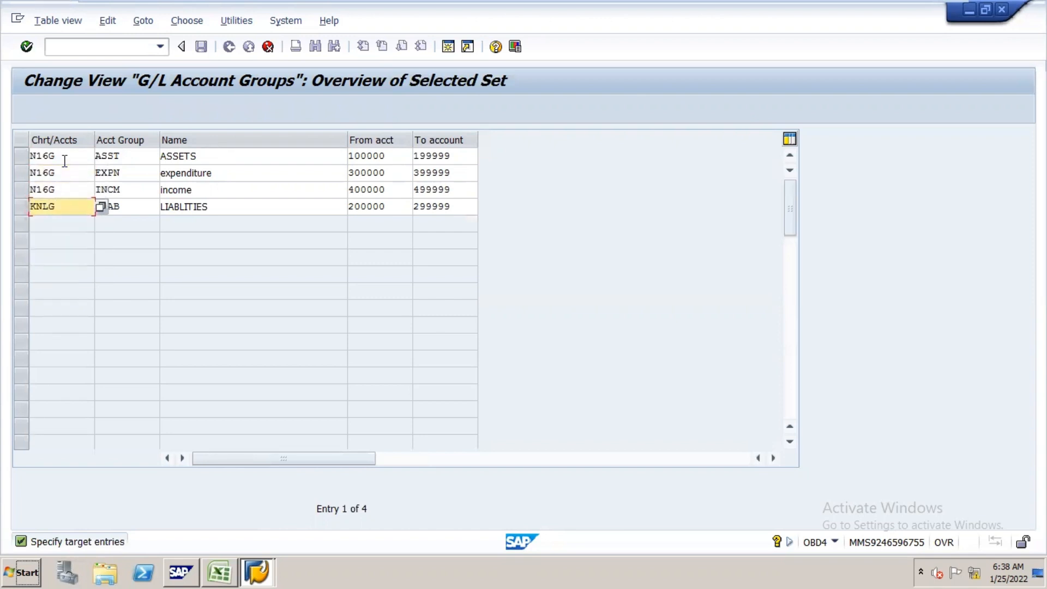
{"action": "key", "text": "BackSpace"}
{"action": "key", "text": "BackSpace"}
{"action": "key", "text": "BackSpace"}
{"action": "key", "text": "BackSpace"}
{"action": "type", "text": "N16G"}
{"action": "key", "text": "Return"}
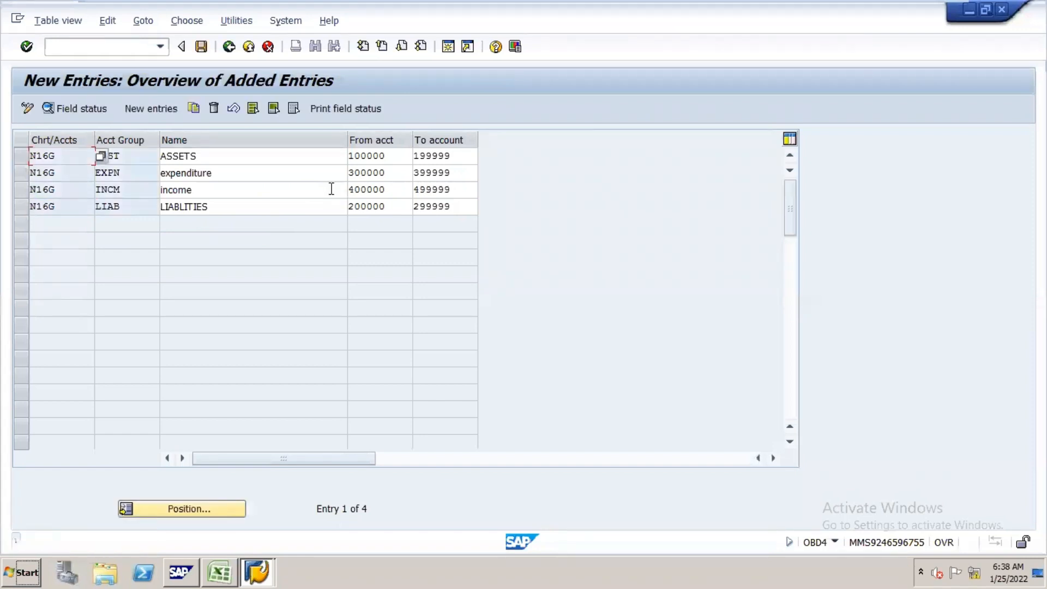
{"action": "left_click", "coordinate": [202, 46]}
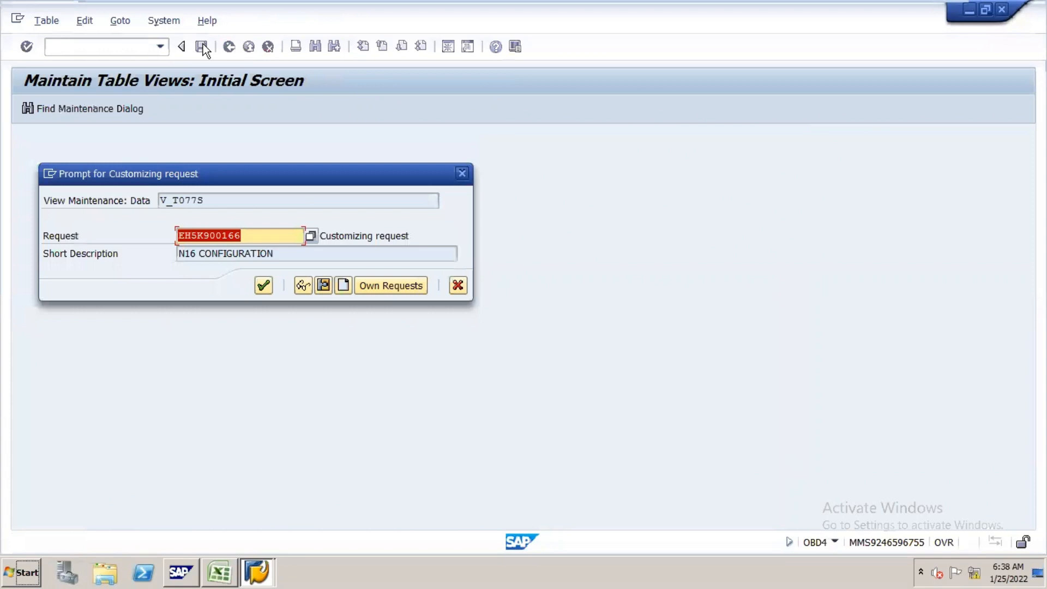
{"action": "left_click", "coordinate": [268, 287]}
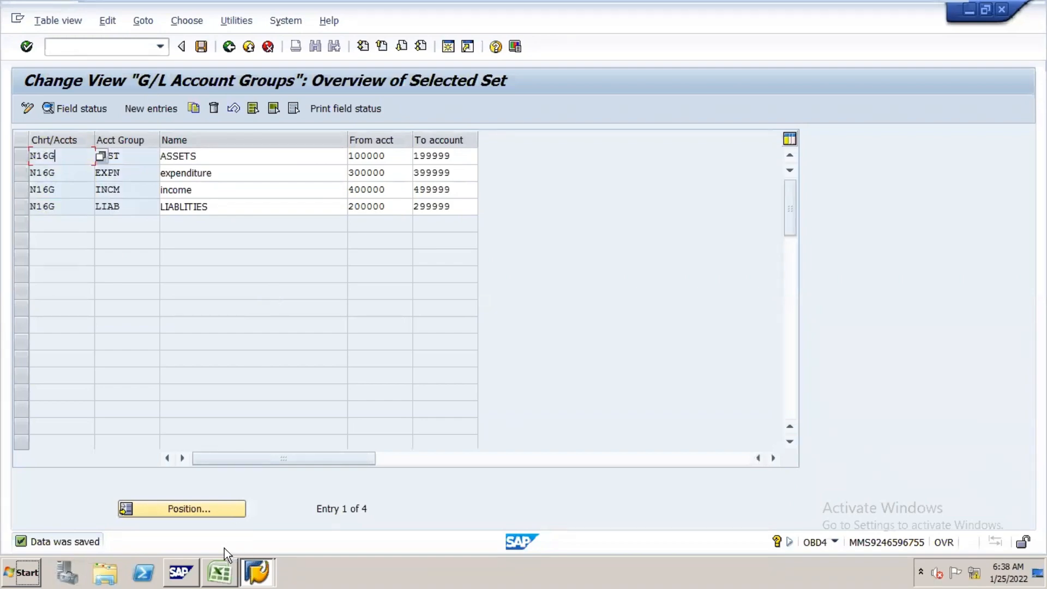
Step: Check the retained earnings notes in the Excel sheet, and open transaction OB53 in SAP for chart of accounts N16G
{"action": "left_click", "coordinate": [220, 572]}
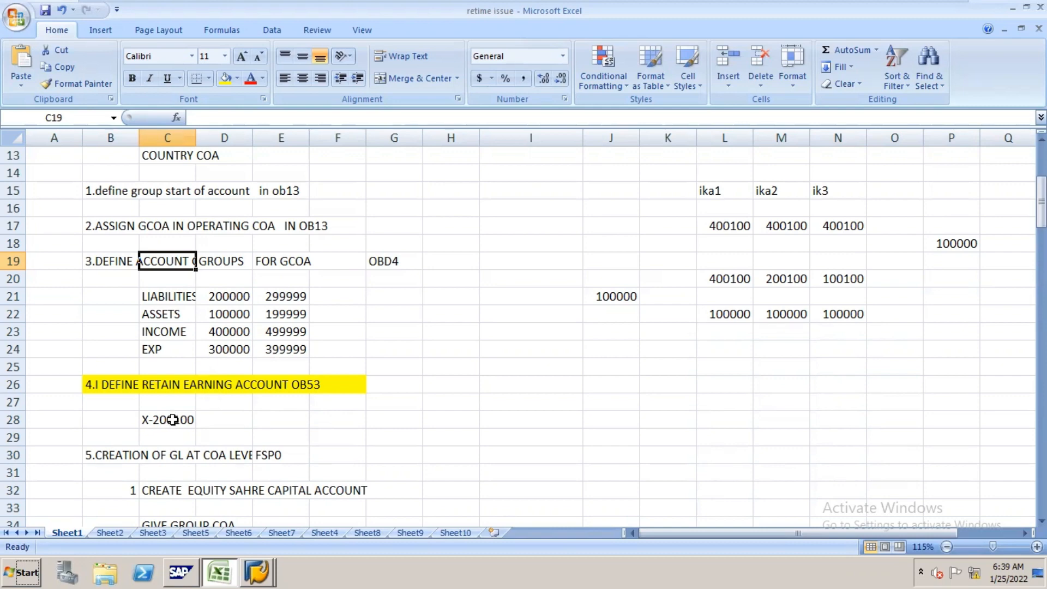
{"action": "key", "text": "alt+Tab"}
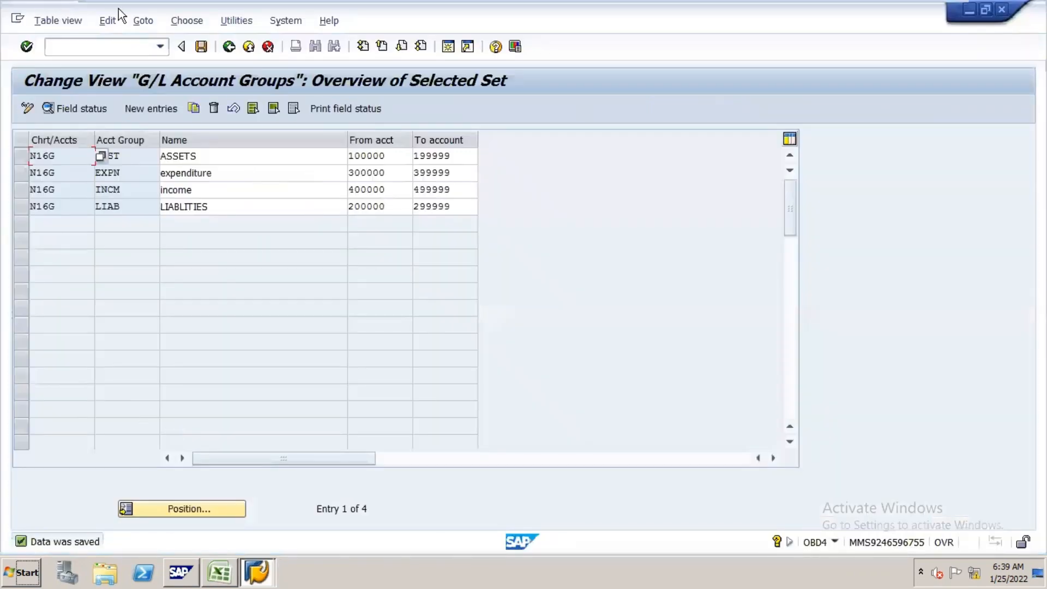
{"action": "left_click", "coordinate": [127, 48]}
{"action": "type", "text": "/NOB53"}
{"action": "key", "text": "Return"}
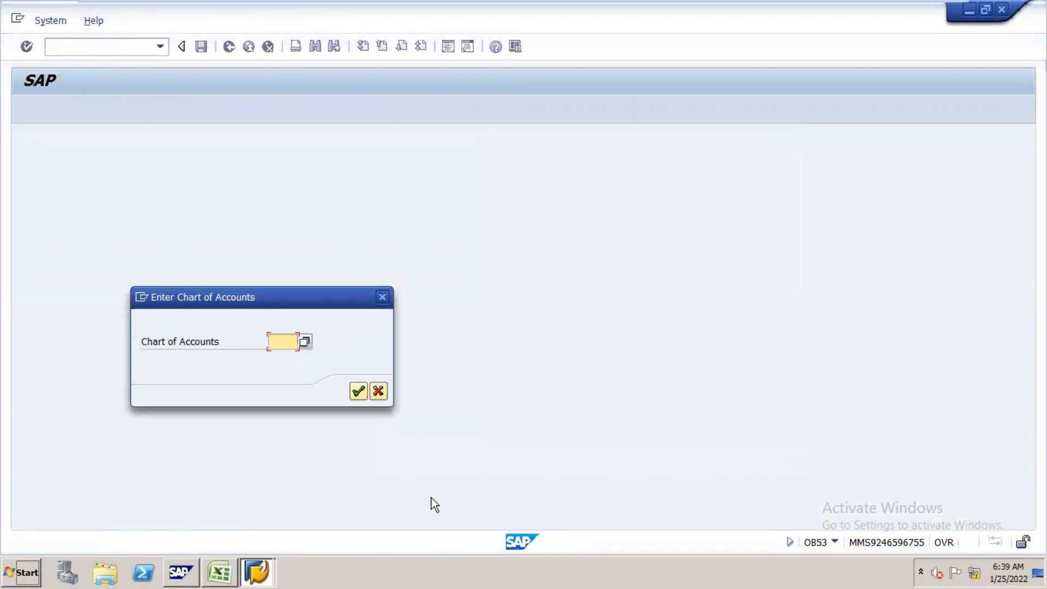
{"action": "type", "text": "N16G"}
{"action": "key", "text": "Return"}
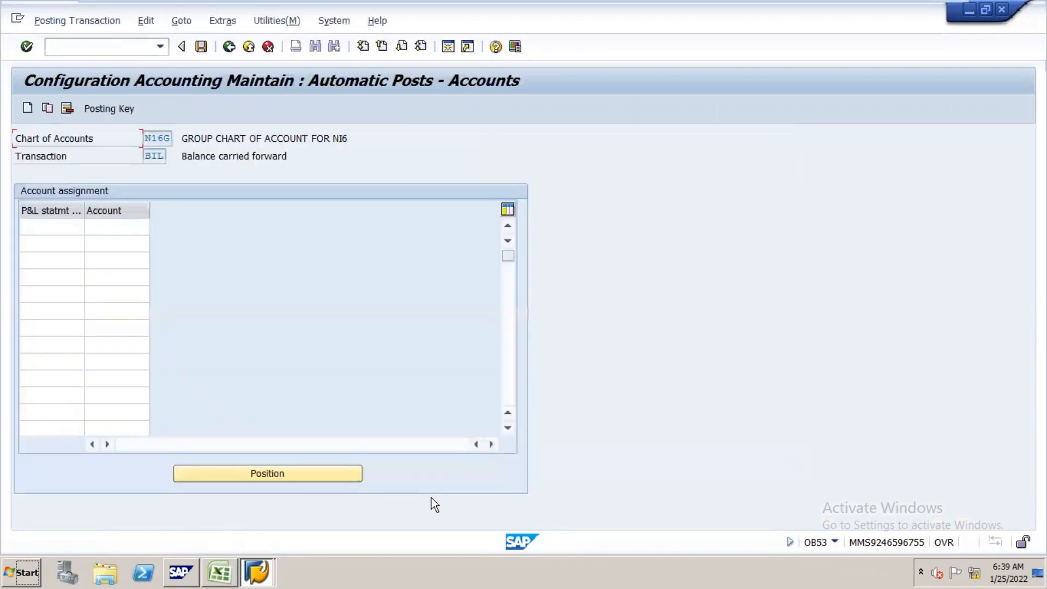
Step: Assign account 200100 to P&L statement account type X, and save it under the N16 CONFIGURATION request
{"action": "left_click", "coordinate": [64, 226]}
{"action": "type", "text": "x"}
{"action": "key", "text": "Tab"}
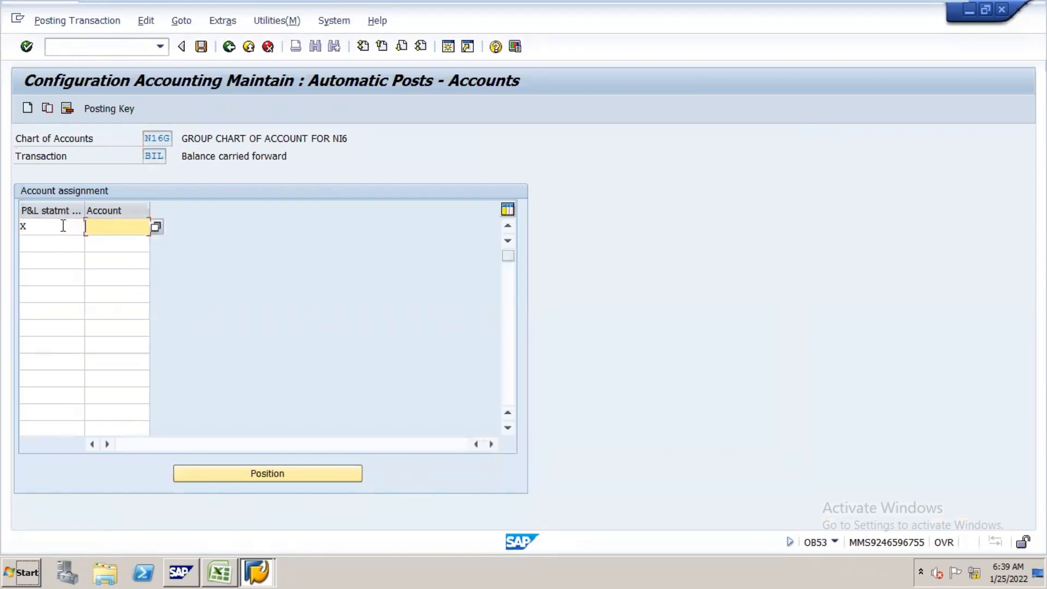
{"action": "type", "text": "200100"}
{"action": "key", "text": "Return"}
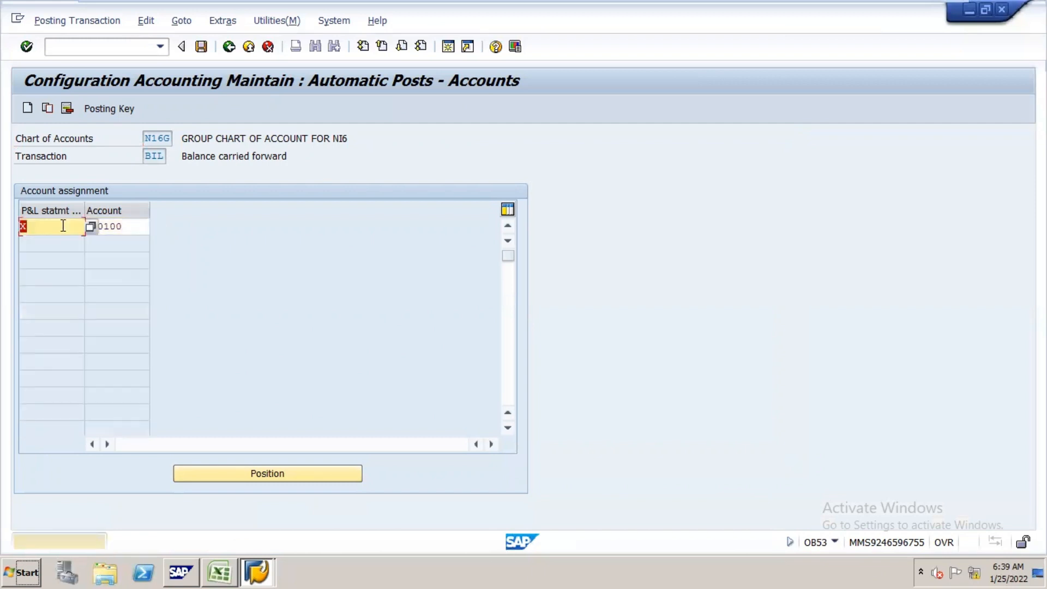
{"action": "key", "text": "ctrl+s"}
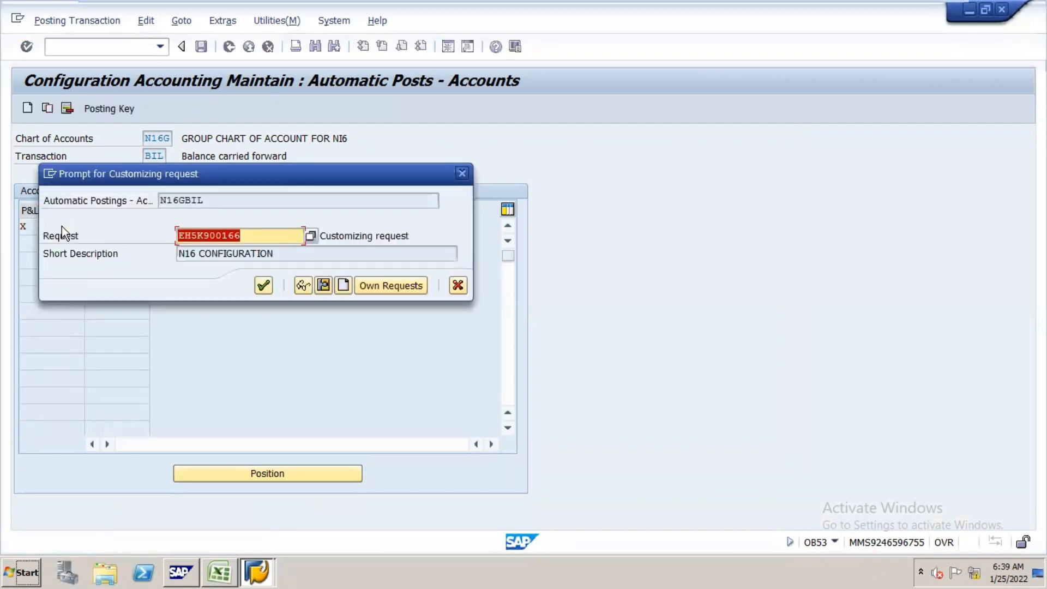
{"action": "key", "text": "Return"}
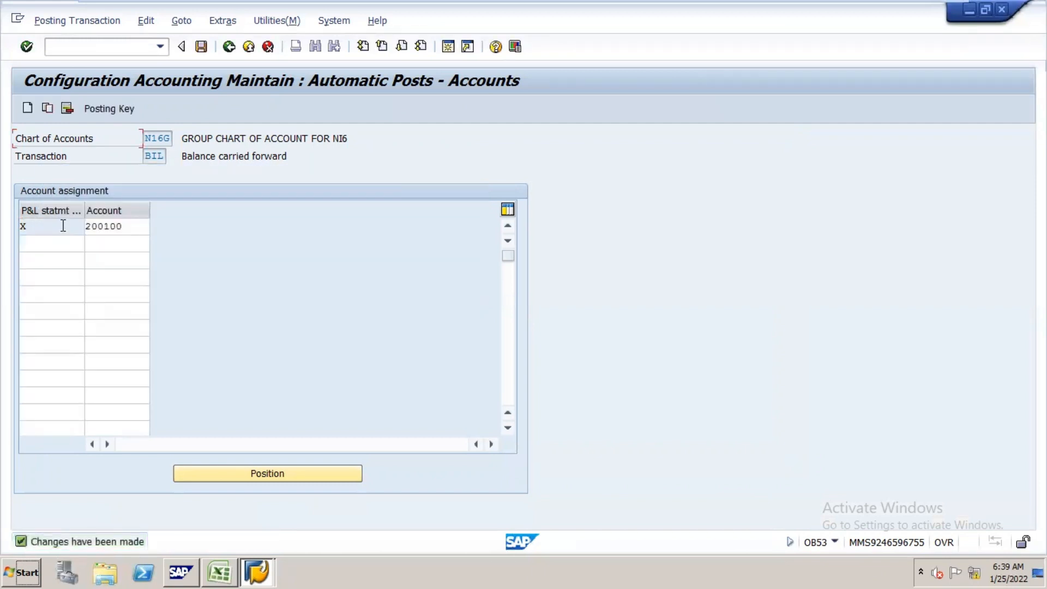
Step: Widen column D in the Excel notes to read the G/L creation section, and open transaction FSP0 in SAP
{"action": "key", "text": "alt+Tab"}
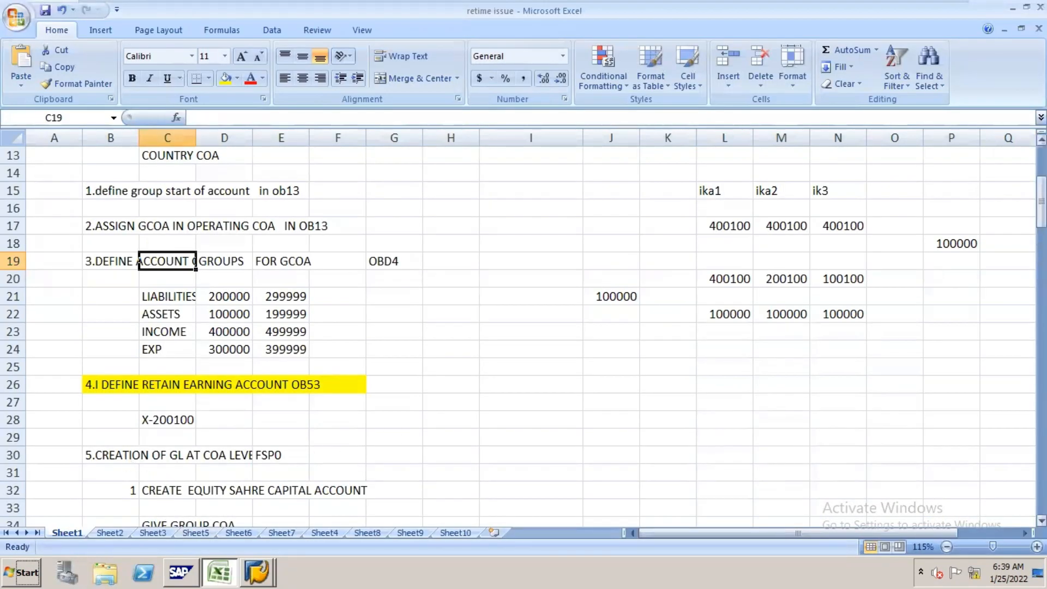
{"action": "left_click_drag", "start_coordinate": [1041, 191], "coordinate": [1041, 225]}
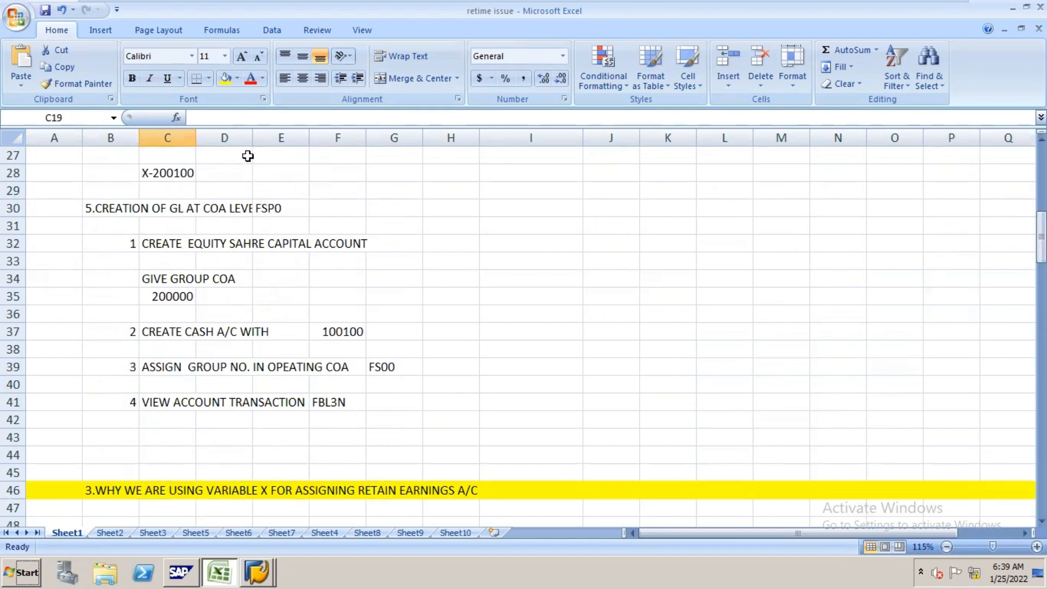
{"action": "left_click_drag", "start_coordinate": [252, 135], "coordinate": [295, 145]}
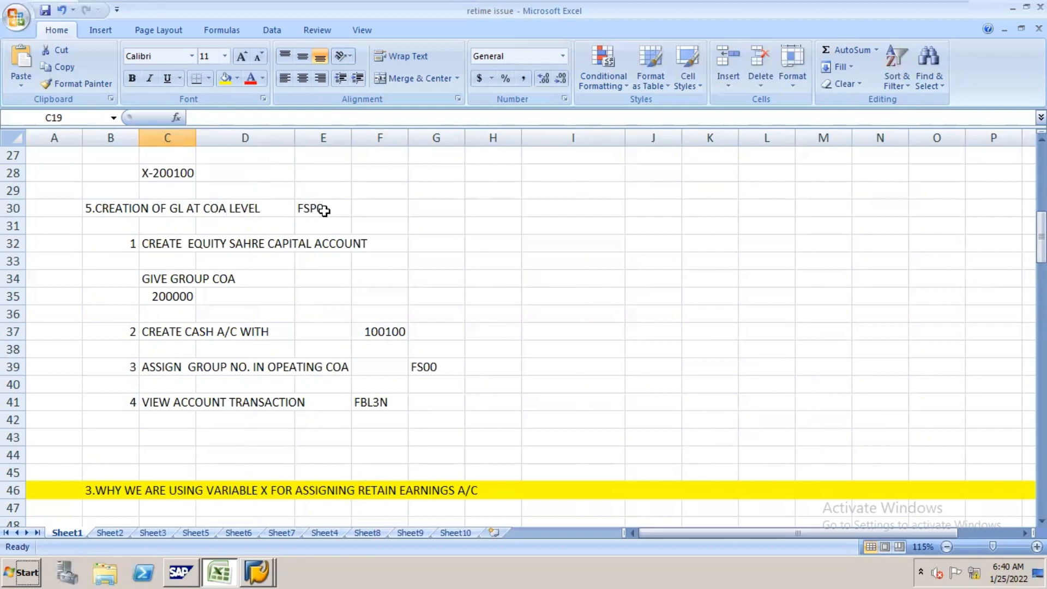
{"action": "key", "text": "alt+Tab"}
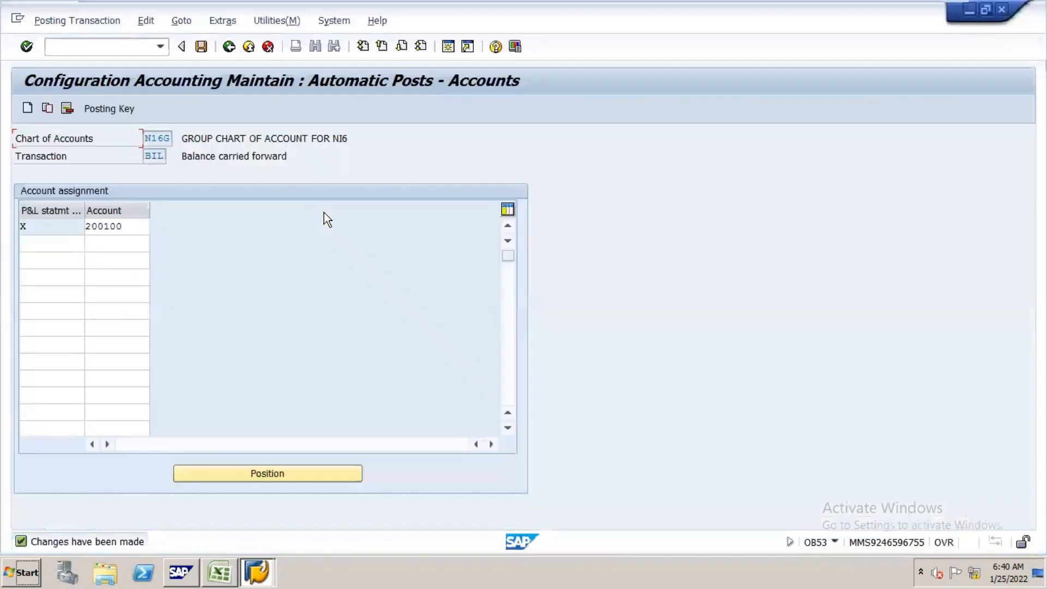
{"action": "left_click", "coordinate": [149, 48]}
{"action": "type", "text": "/NFSP0"}
{"action": "key", "text": "Return"}
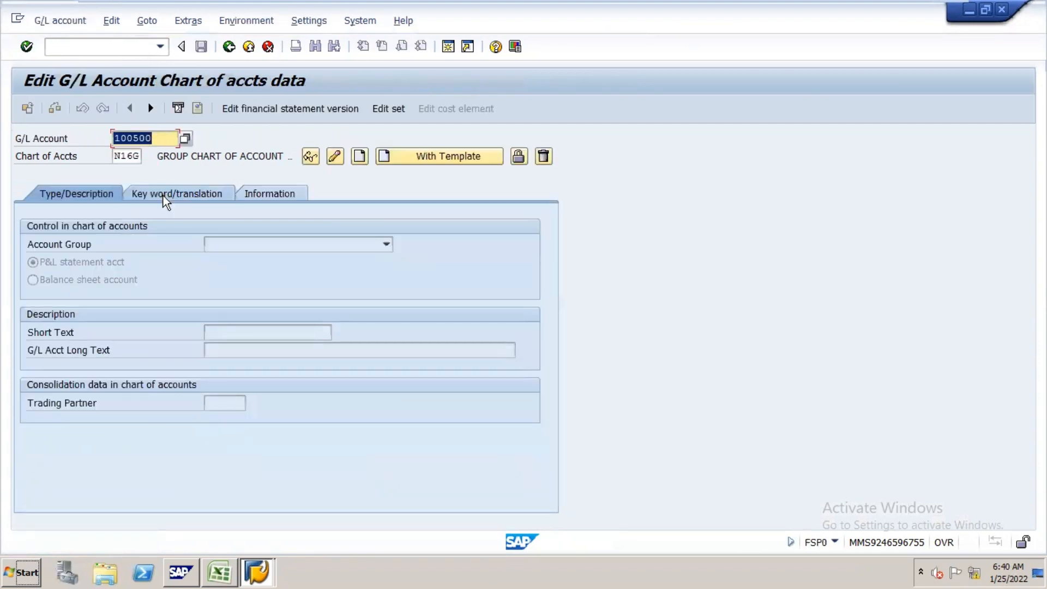
Step: View the key word and translation data for the G/L account, and return to the type and description data
{"action": "key", "text": "Return"}
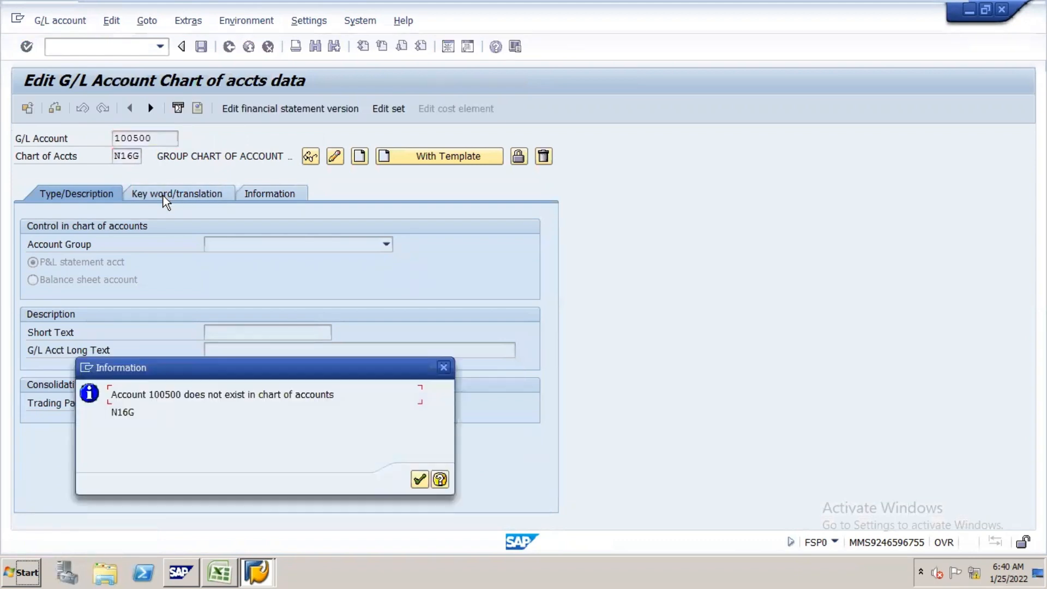
{"action": "left_click", "coordinate": [444, 368]}
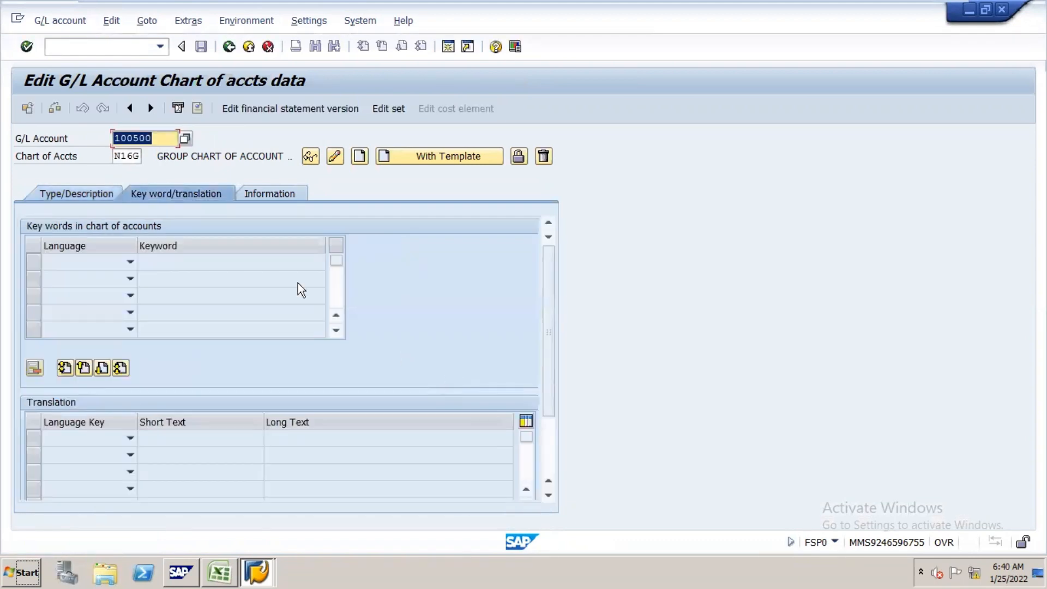
{"action": "left_click", "coordinate": [94, 193]}
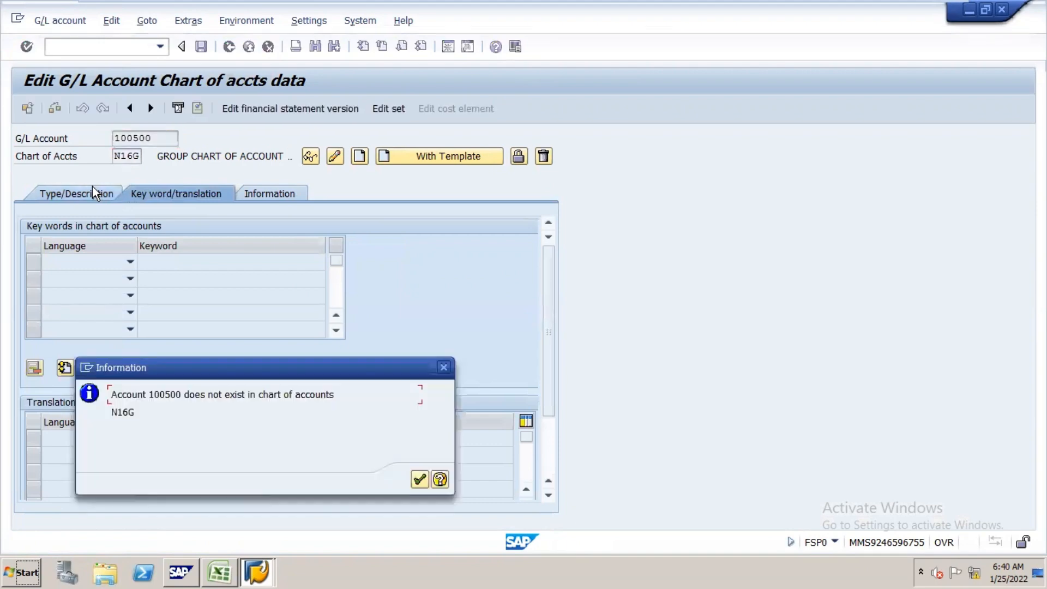
{"action": "left_click", "coordinate": [419, 480]}
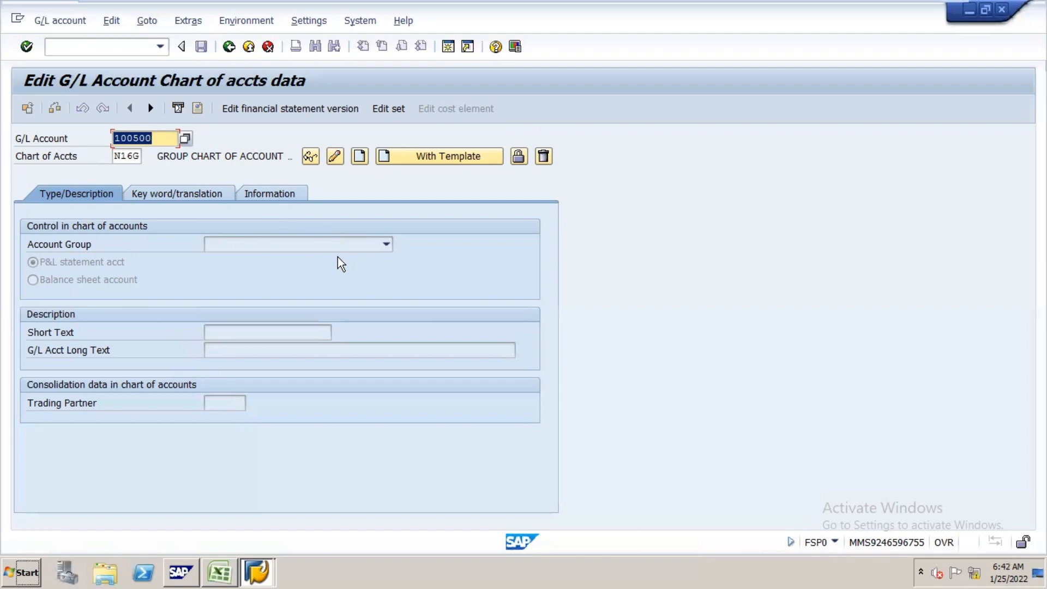
Step: Look up the equity share capital account number in the Excel notes, and start creating G/L account 200000 in SAP for chart N16G
{"action": "left_click", "coordinate": [223, 565]}
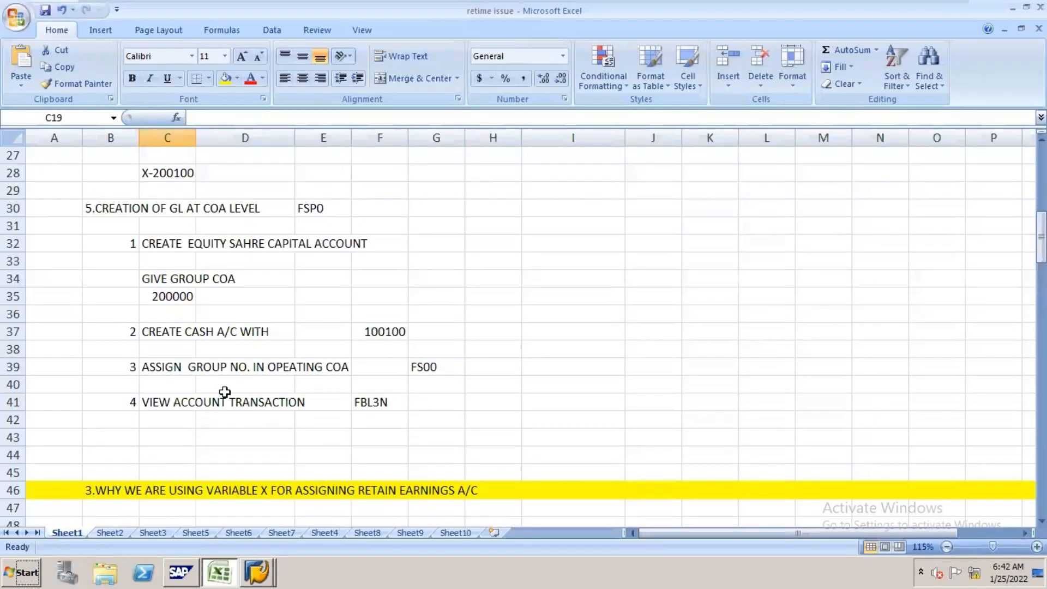
{"action": "left_click", "coordinate": [201, 331]}
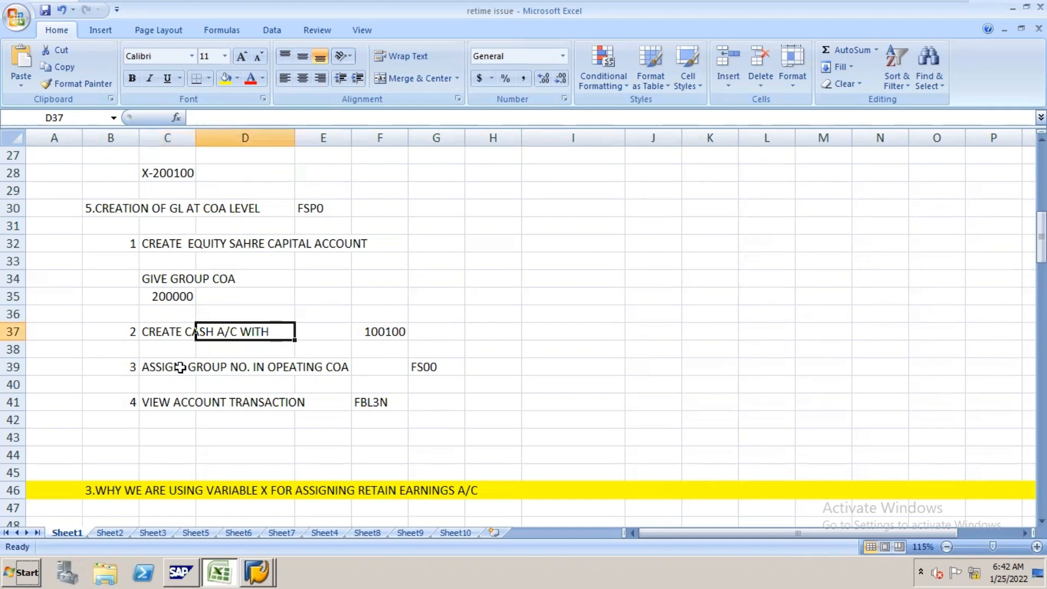
{"action": "left_click", "coordinate": [406, 330]}
{"action": "left_click", "coordinate": [205, 238]}
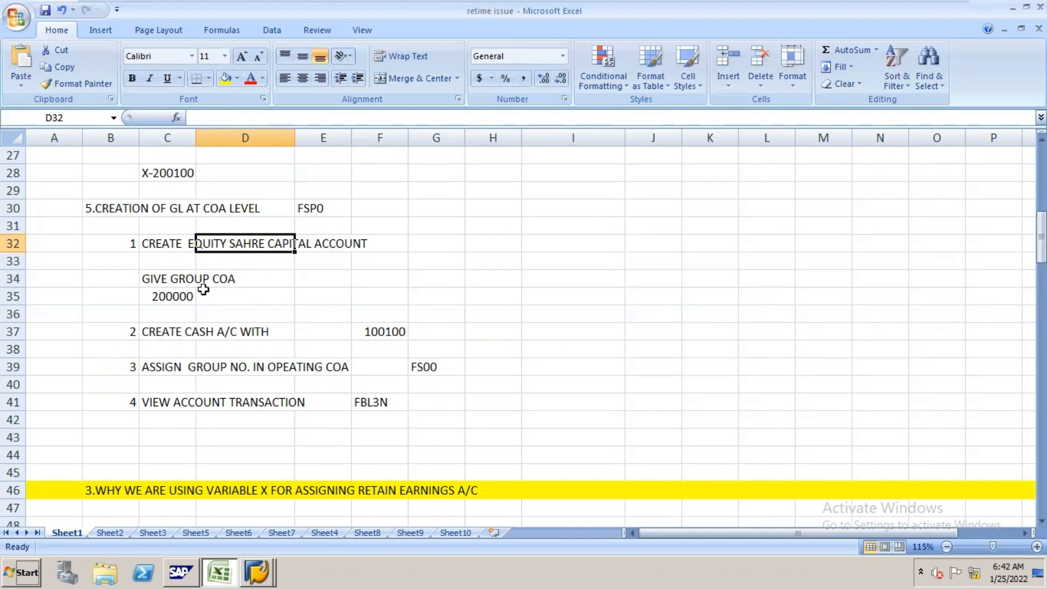
{"action": "left_click", "coordinate": [180, 296]}
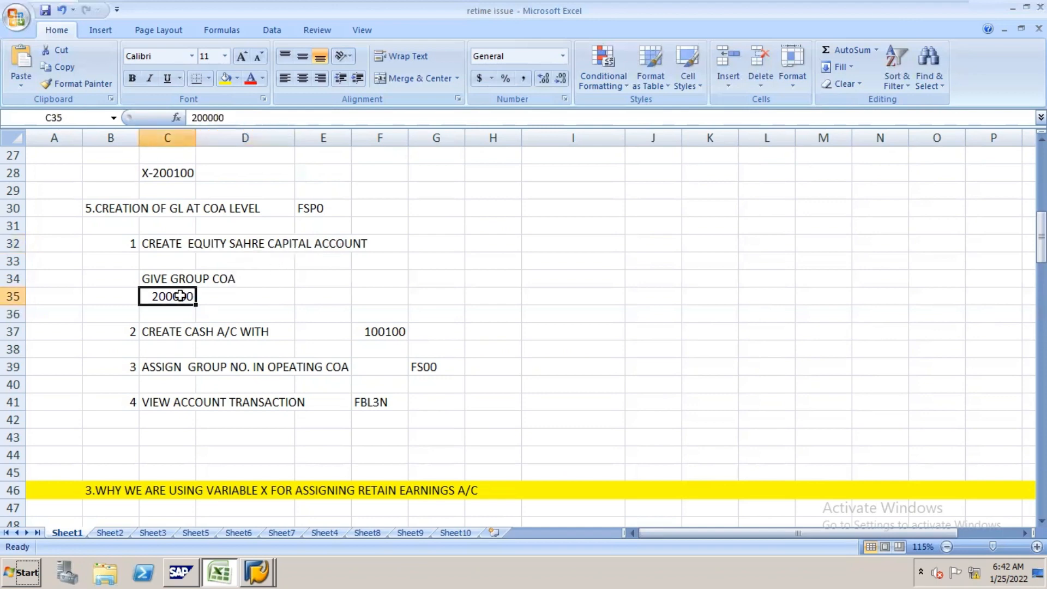
{"action": "key", "text": "alt+Tab"}
{"action": "type", "text": "200000"}
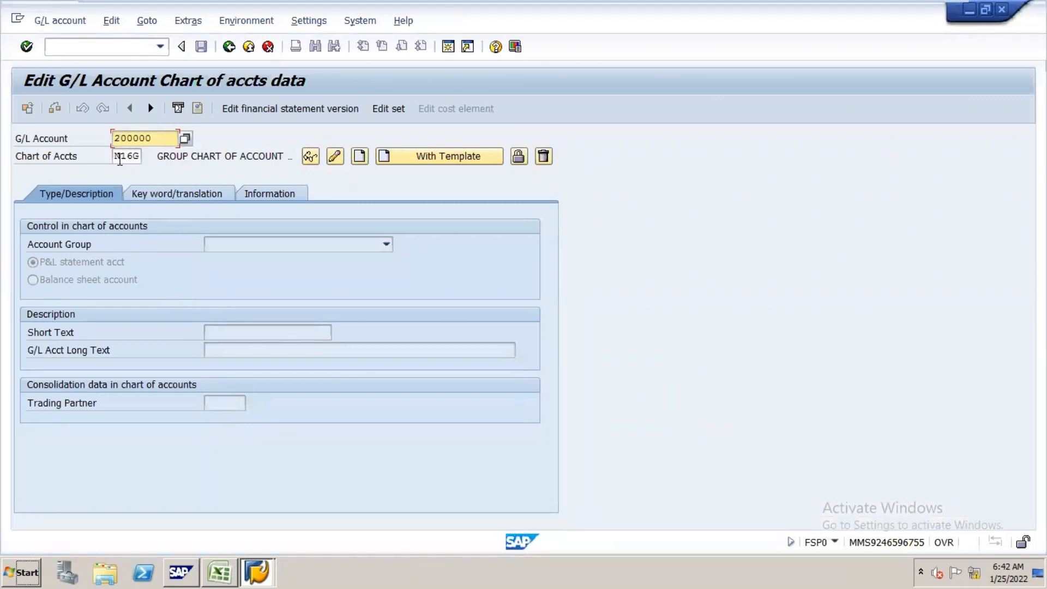
{"action": "left_click", "coordinate": [360, 163]}
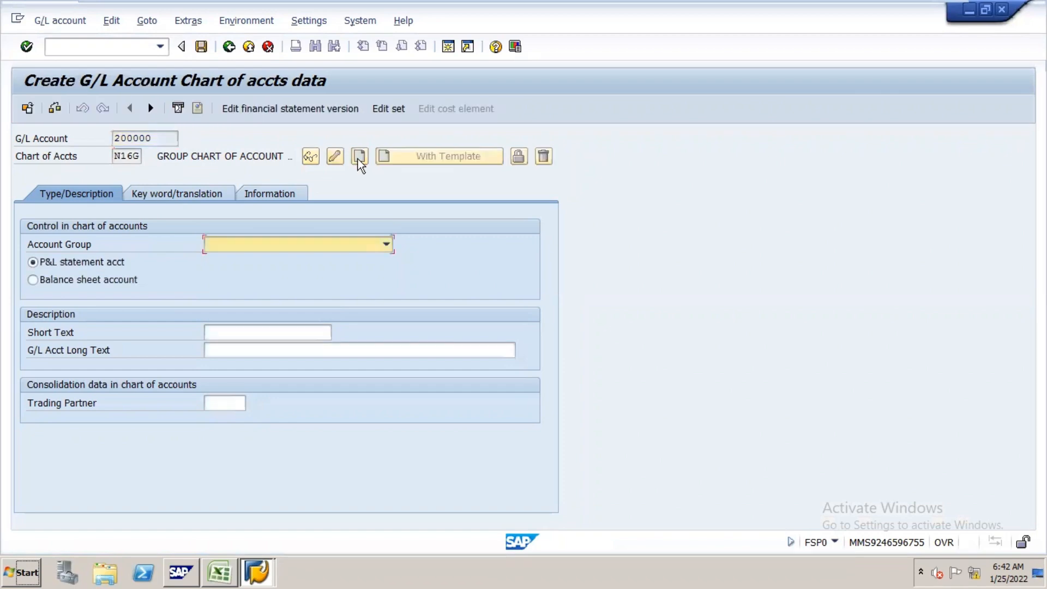
Step: Assign G/L account 200000 to the LIABLITIES account group and make it a balance sheet account
{"action": "left_click", "coordinate": [387, 245]}
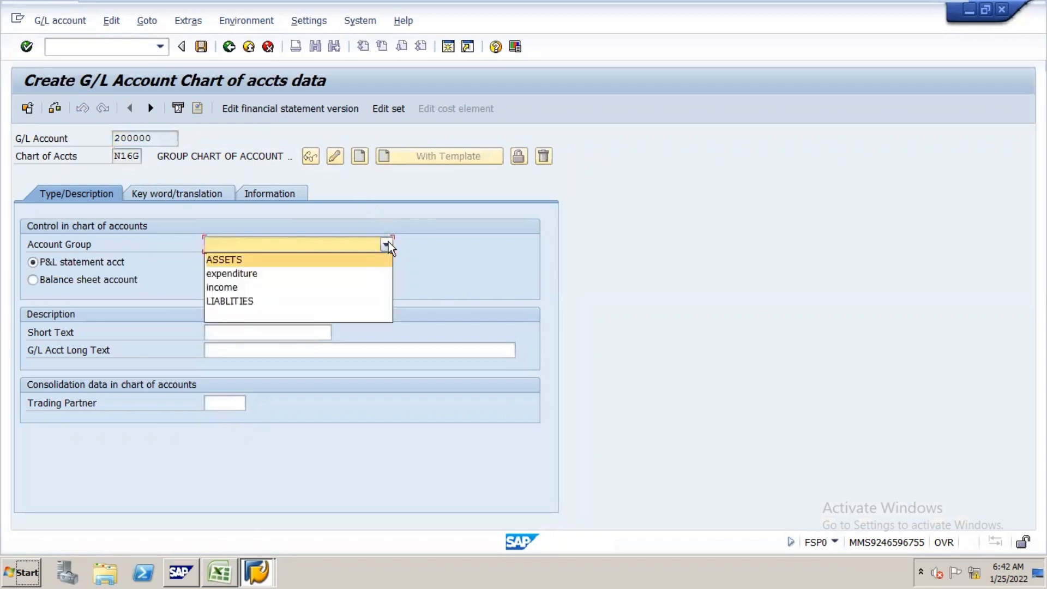
{"action": "left_click", "coordinate": [332, 302]}
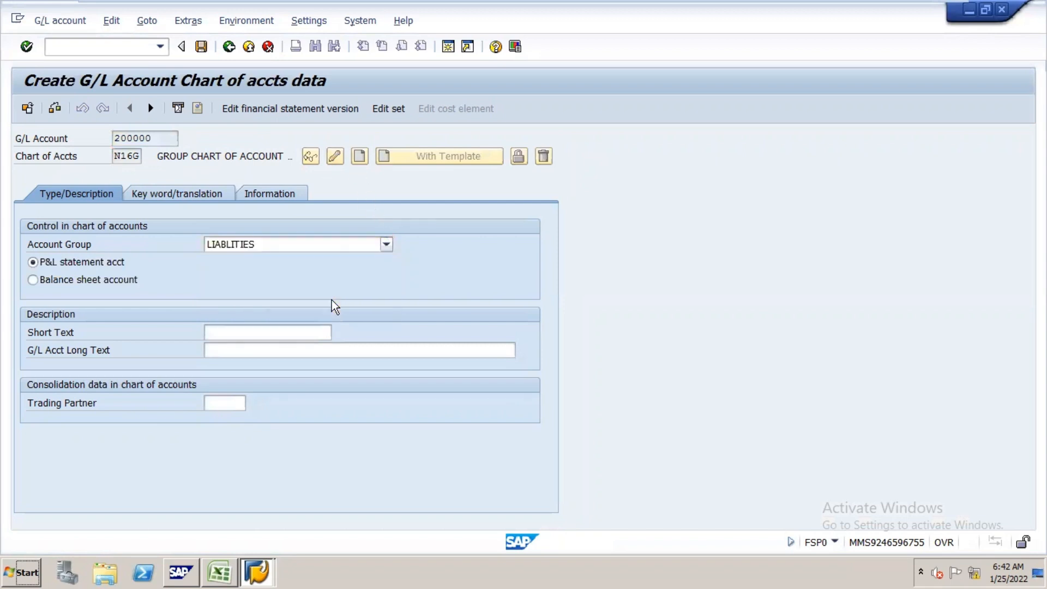
{"action": "double_click", "coordinate": [553, 19]}
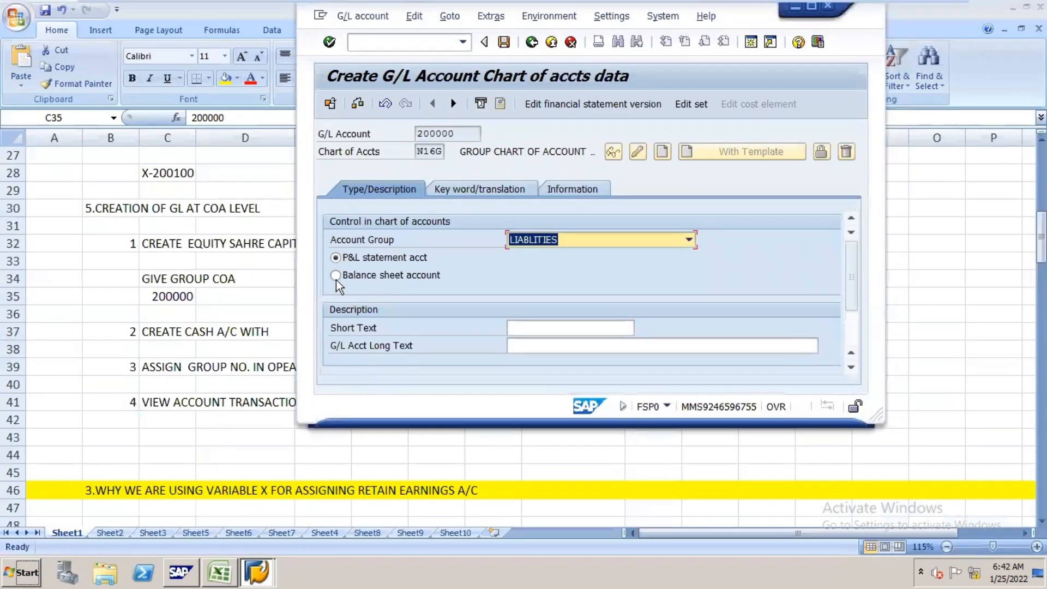
{"action": "left_click", "coordinate": [336, 278]}
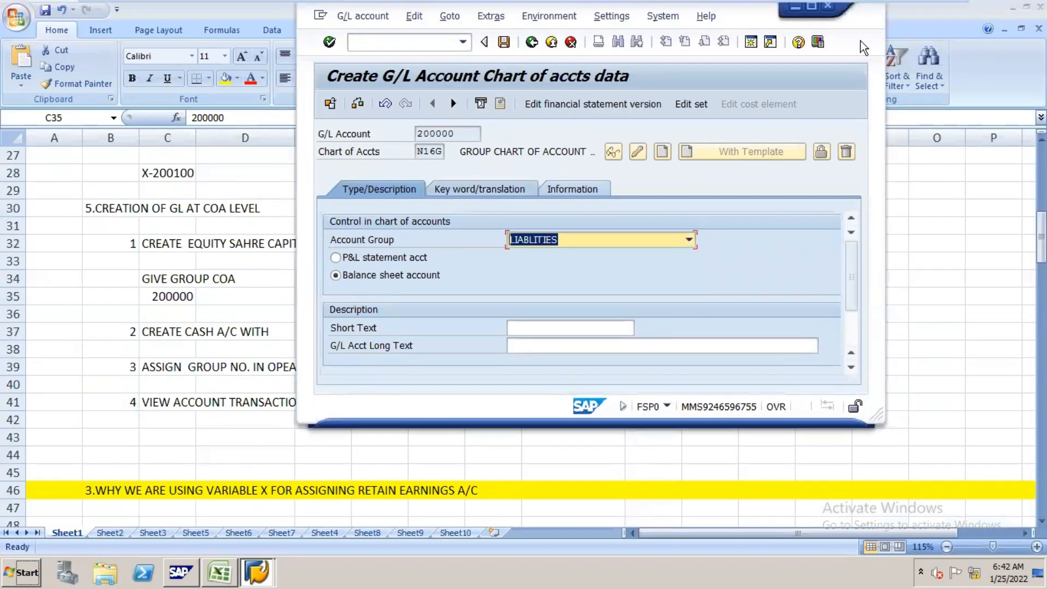
{"action": "left_click", "coordinate": [810, 7]}
Step: Enter EQUITY SHARE CAPITAL as the short text of G/L account 200000
{"action": "left_click", "coordinate": [319, 331]}
{"action": "type", "text": "E"}
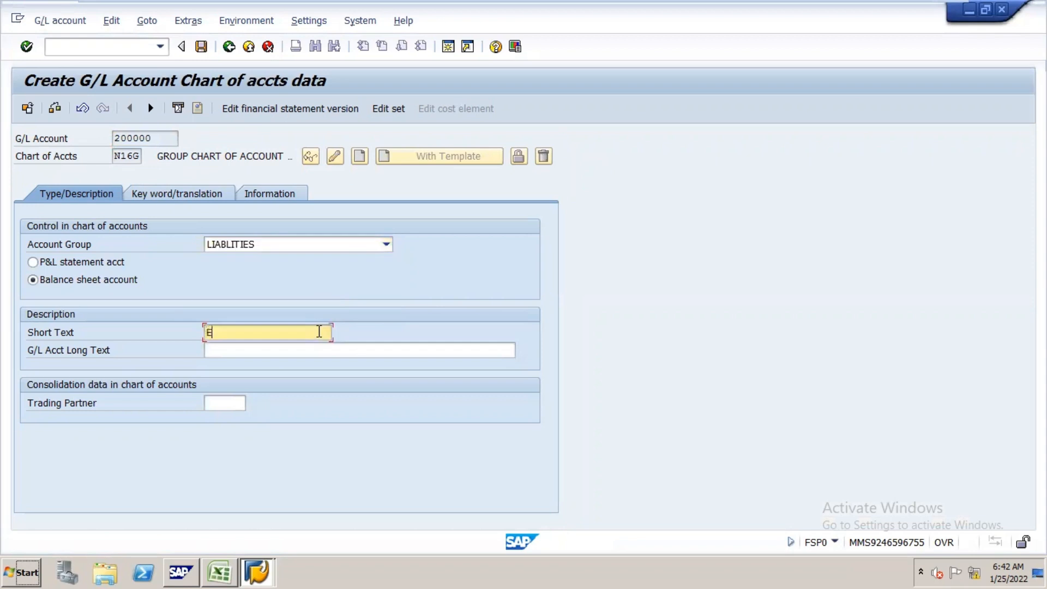
{"action": "type", "text": "QUITY SHARE CAPITAL"}
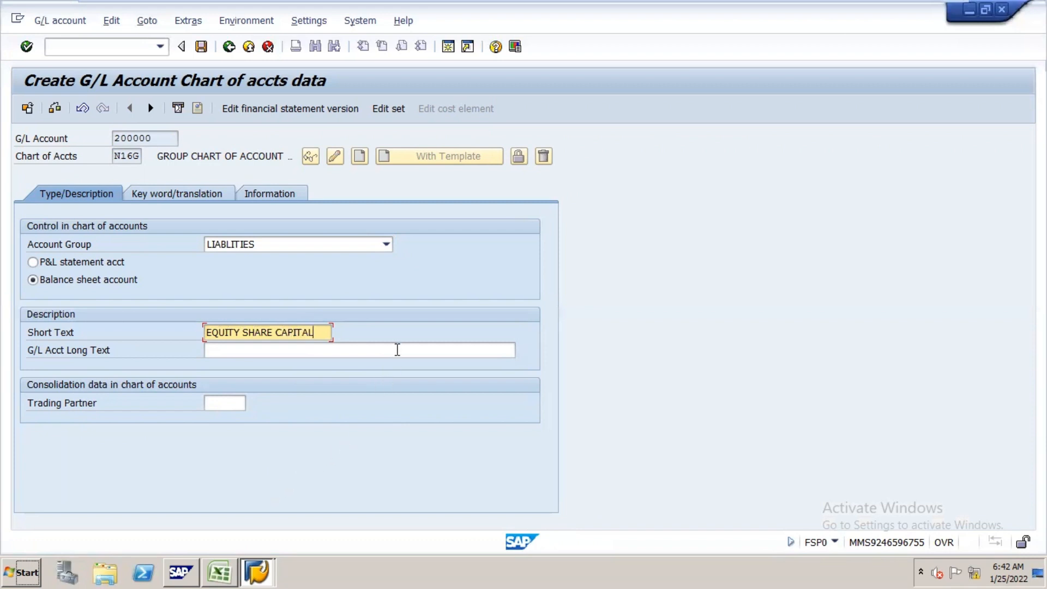
Step: Enter EQUITY SHARE CAPITAL as the G/L account long text and save account 200000
{"action": "left_click", "coordinate": [398, 345]}
{"action": "type", "text": "RQUITY S"}
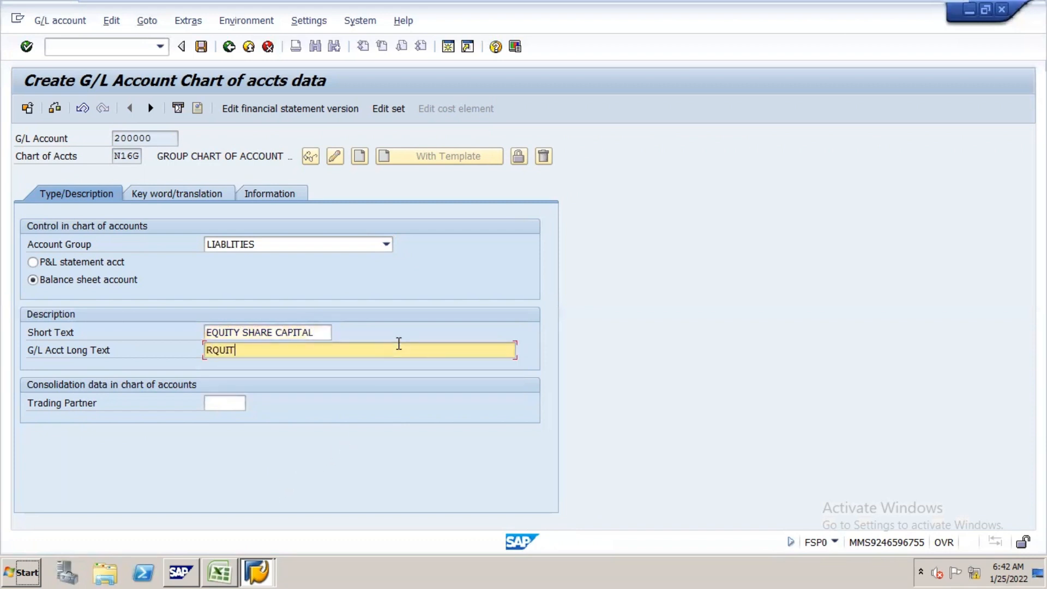
{"action": "key", "text": "BackSpace"}
{"action": "key", "text": "BackSpace"}
{"action": "key", "text": "BackSpace"}
{"action": "key", "text": "BackSpace"}
{"action": "key", "text": "BackSpace"}
{"action": "key", "text": "BackSpace"}
{"action": "key", "text": "BackSpace"}
{"action": "key", "text": "BackSpace"}
{"action": "type", "text": "EQUITY SHARE CAPITAL"}
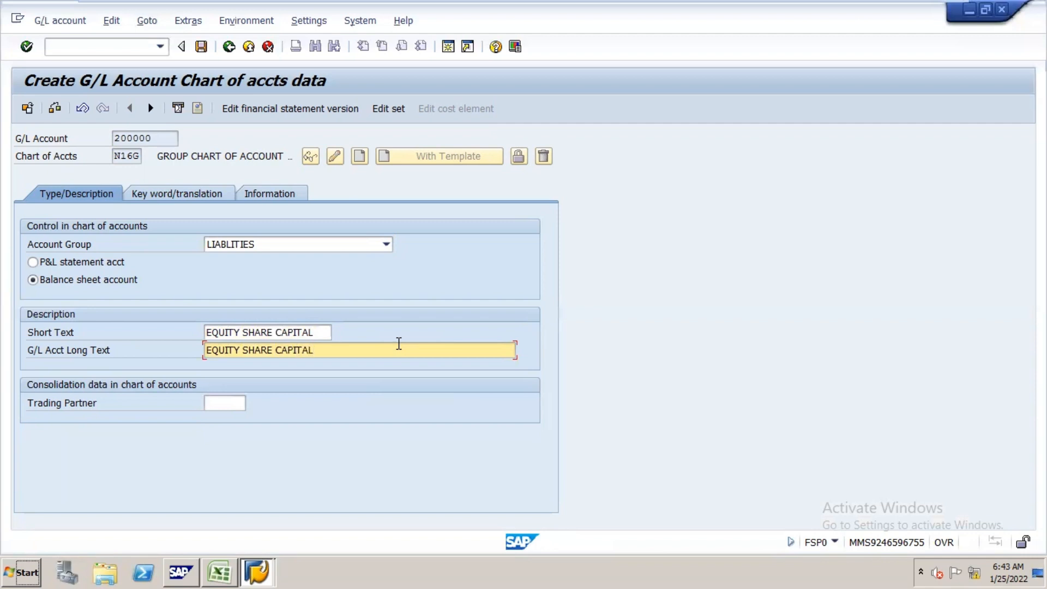
{"action": "left_click", "coordinate": [202, 53]}
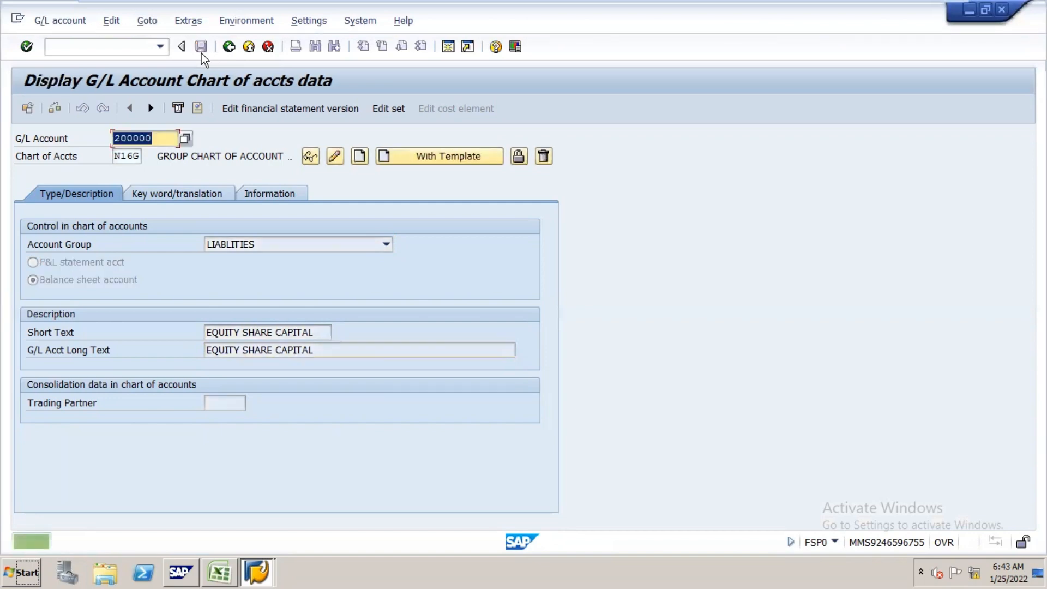
Step: Look up the cash account number in the Excel notes, and start creating G/L account 100100 in SAP with account group ASSETS
{"action": "key", "text": "alt+Tab"}
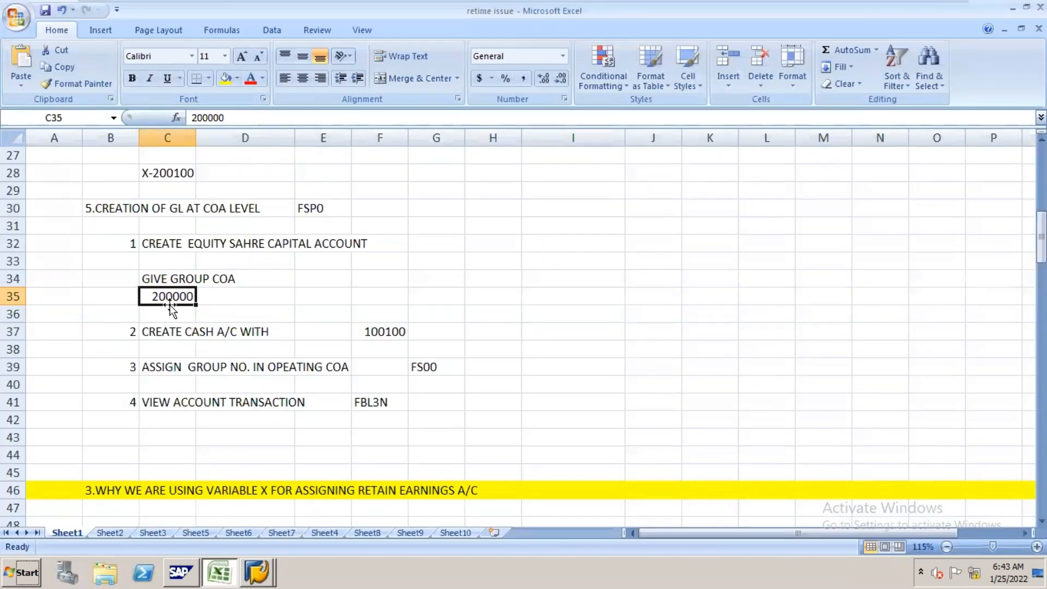
{"action": "left_click", "coordinate": [388, 332]}
{"action": "key", "text": "alt+Tab"}
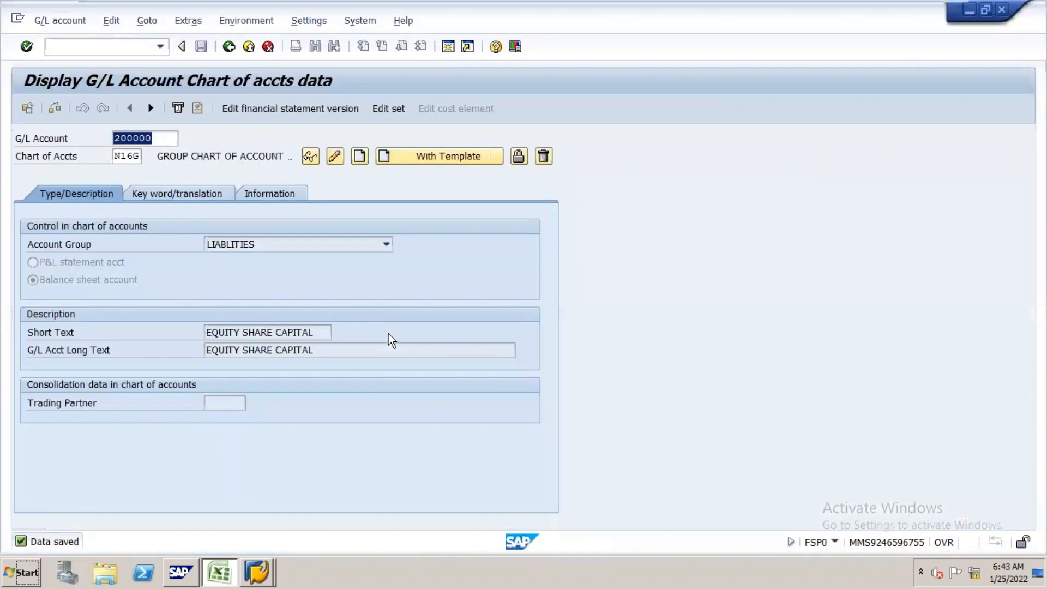
{"action": "type", "text": "100100"}
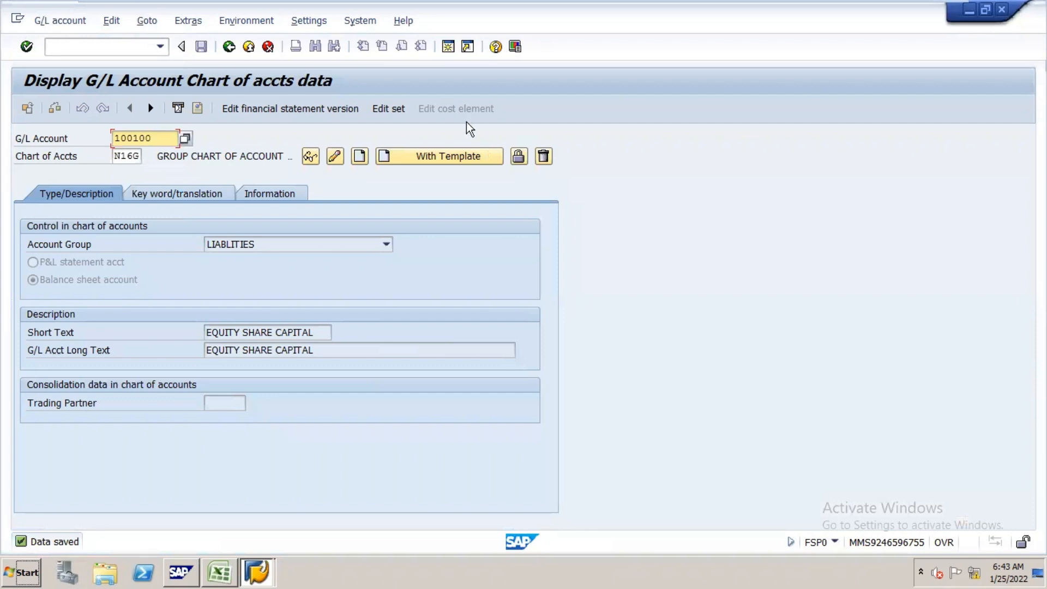
{"action": "left_click", "coordinate": [360, 157]}
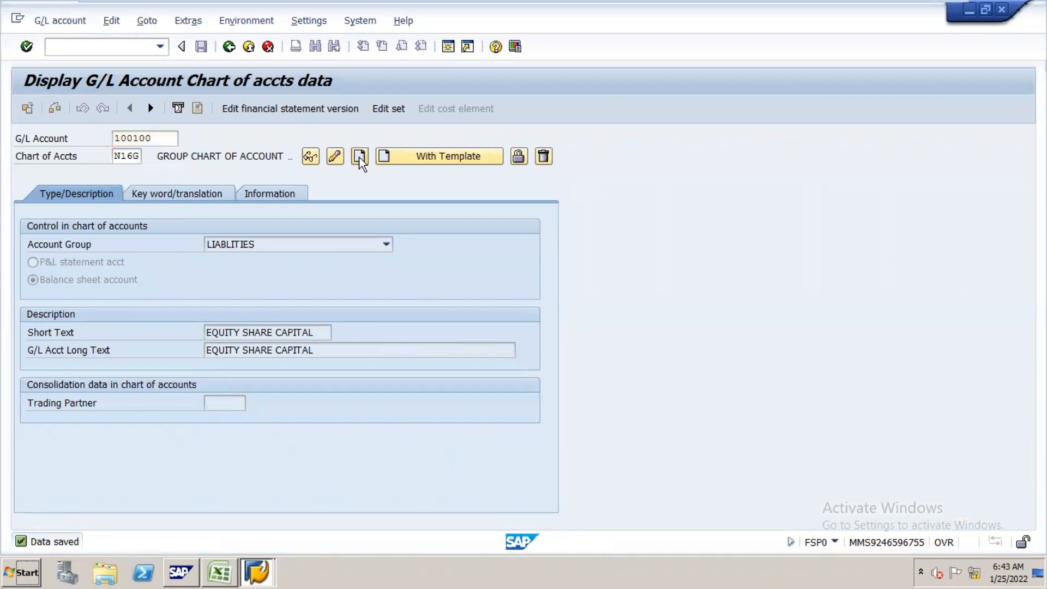
{"action": "left_click", "coordinate": [387, 246]}
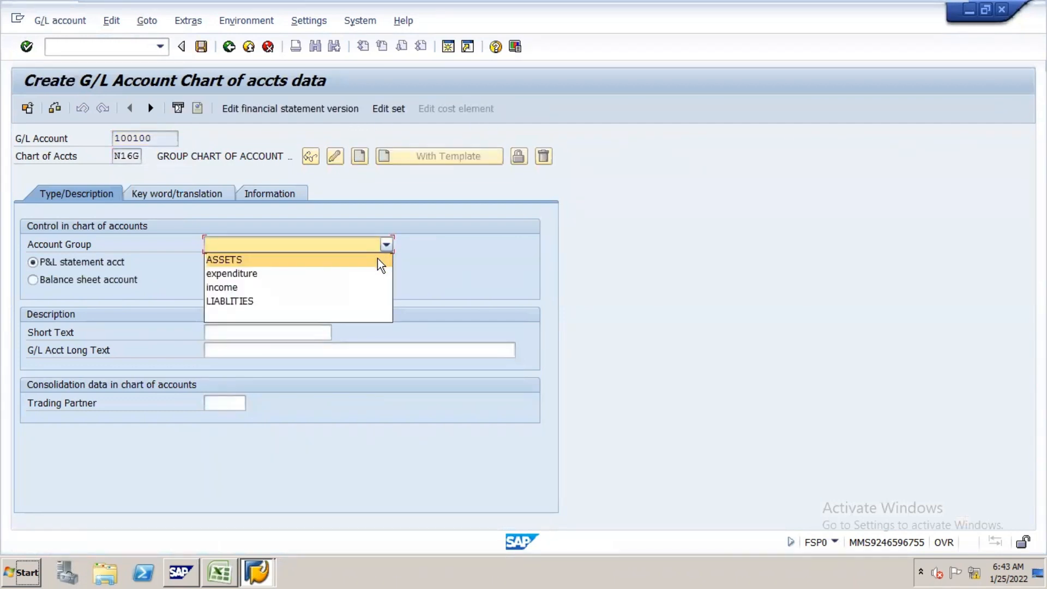
{"action": "left_click", "coordinate": [378, 260]}
Step: Enter CASH A/C as both the short and long text of G/L account 100100, and save the account
{"action": "left_click", "coordinate": [320, 334]}
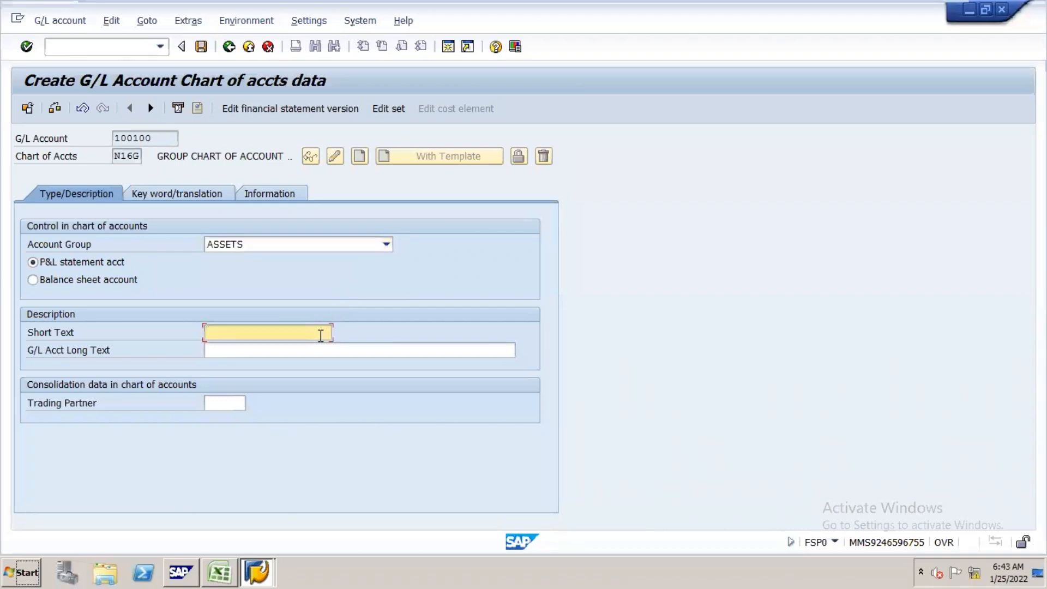
{"action": "type", "text": "CASH A/C"}
{"action": "left_click", "coordinate": [337, 348]}
{"action": "type", "text": "CA"}
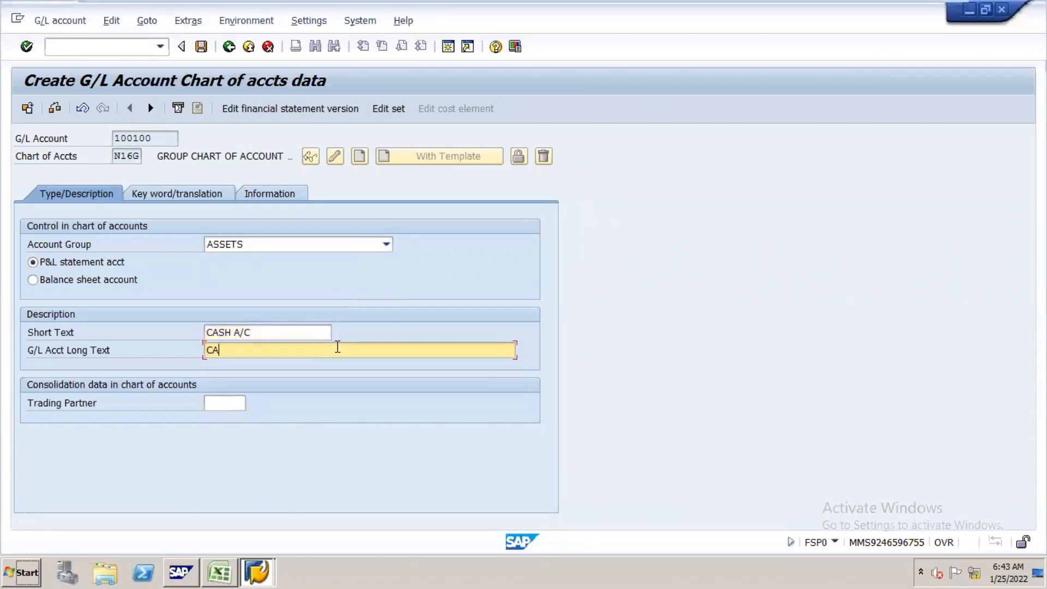
{"action": "type", "text": "SH A/C"}
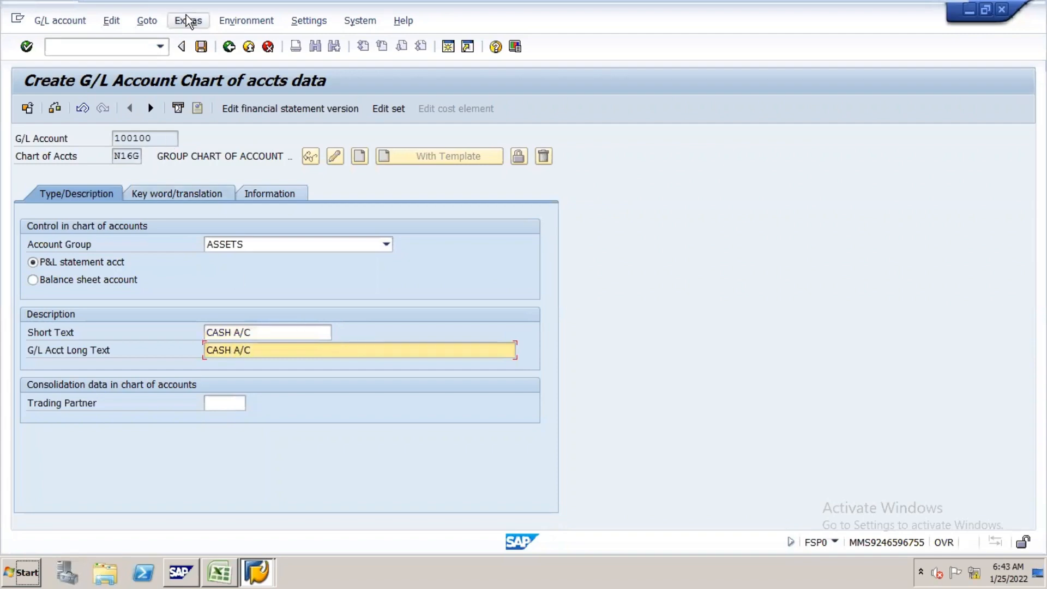
{"action": "left_click", "coordinate": [202, 46]}
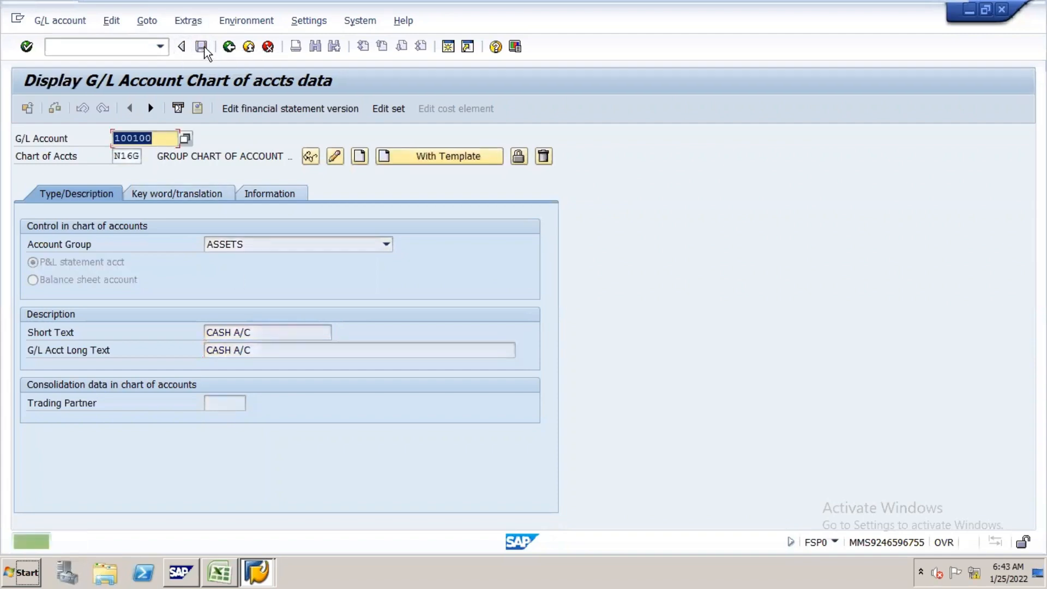
Step: Look up the group number assignment task in the Excel notes, and open transaction FS00 in SAP
{"action": "key", "text": "alt+Tab"}
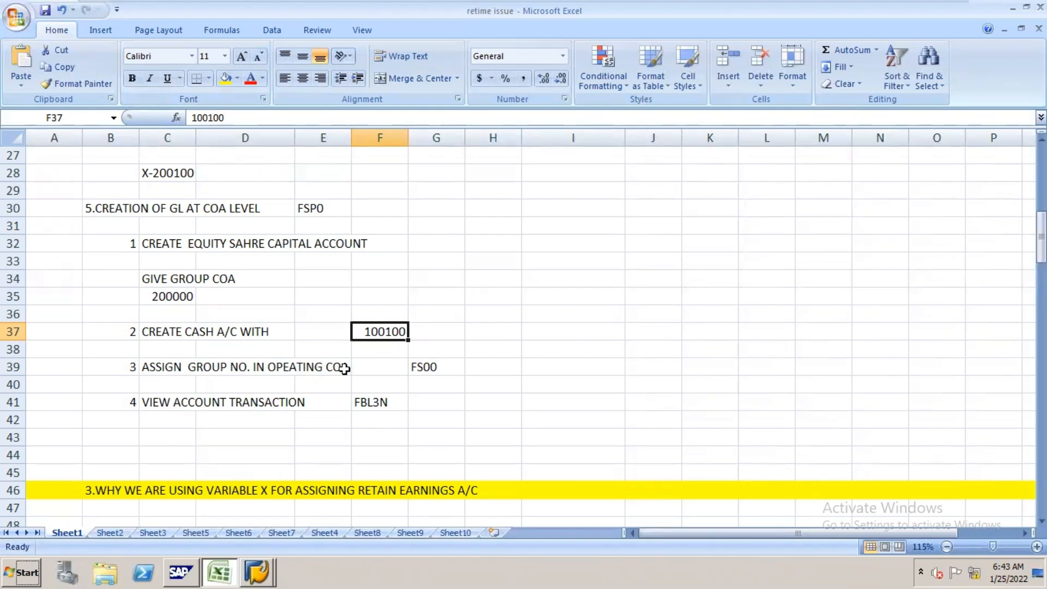
{"action": "left_click", "coordinate": [377, 366]}
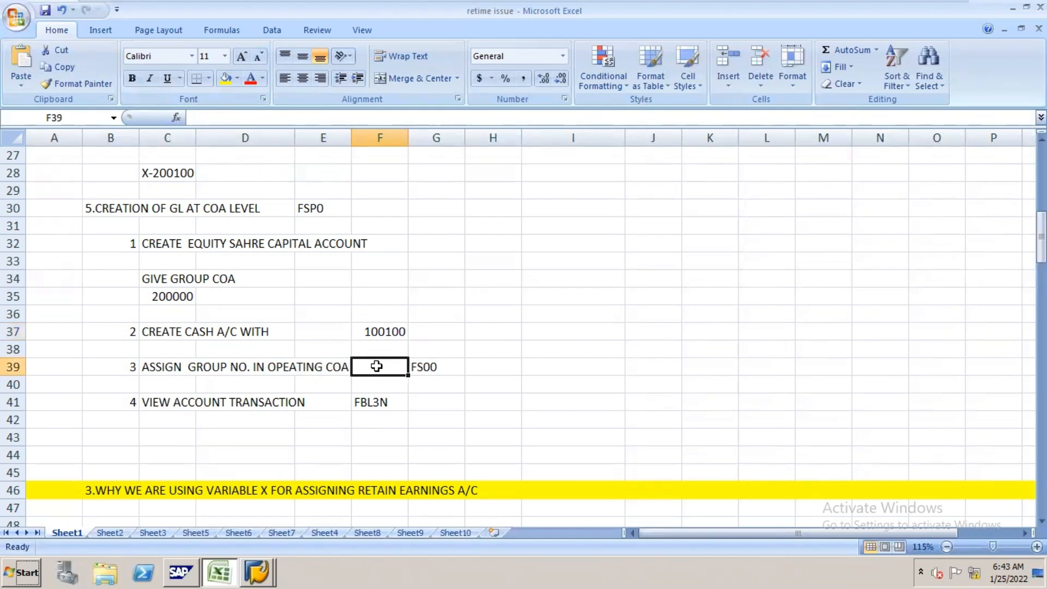
{"action": "left_click", "coordinate": [446, 370]}
{"action": "key", "text": "alt+Tab"}
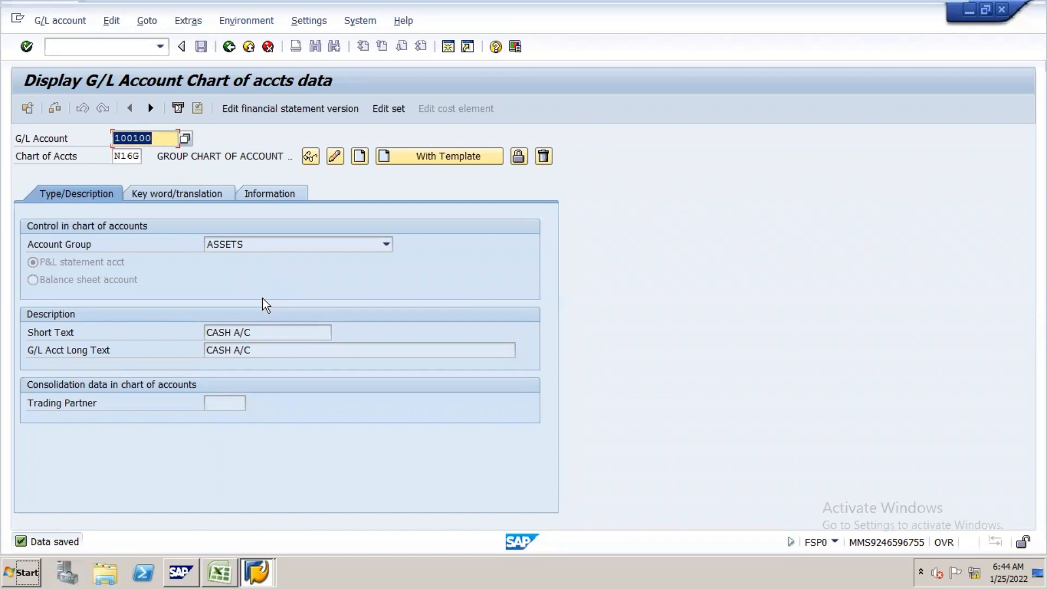
{"action": "key", "text": "alt+g"}
{"action": "key", "text": "Escape"}
{"action": "left_click", "coordinate": [143, 44]}
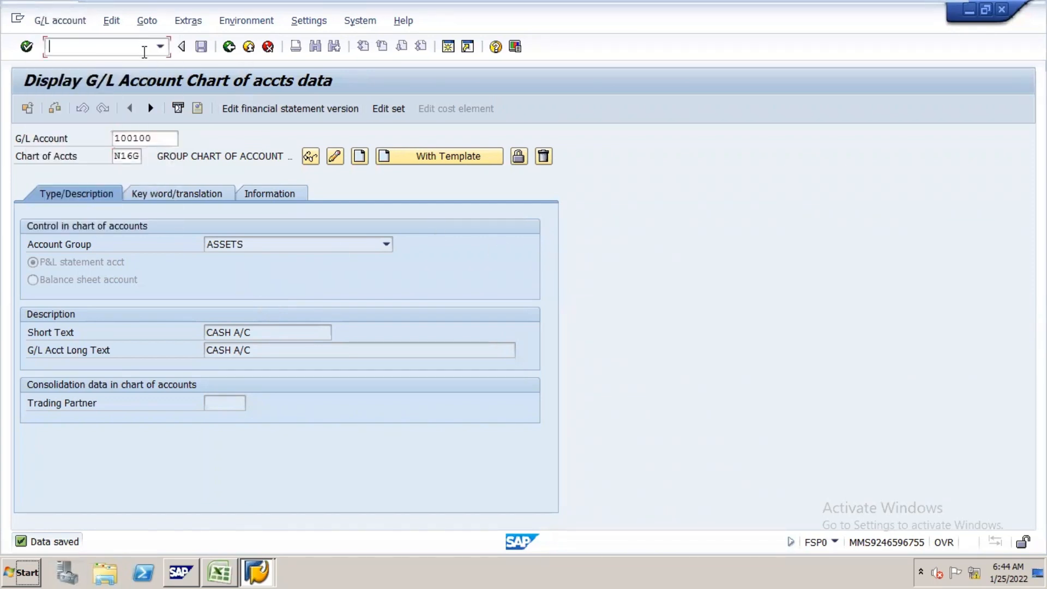
{"action": "type", "text": "/NFS00"}
{"action": "key", "text": "Return"}
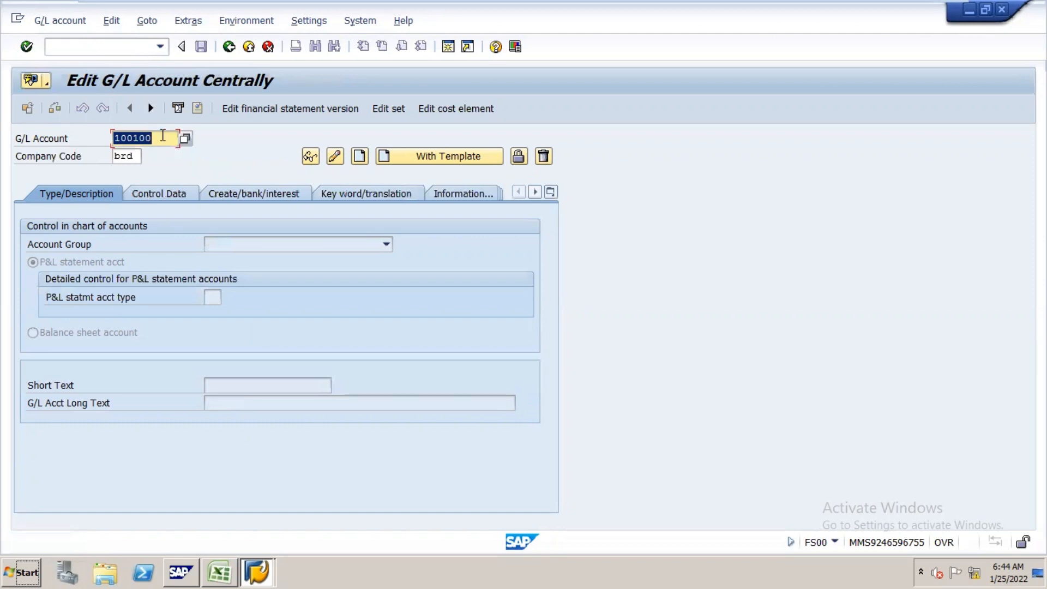
Step: Open G/L account 100000 of company code N16 in change mode
{"action": "key", "text": "Tab"}
{"action": "key", "text": "BackSpace"}
{"action": "key", "text": "BackSpace"}
{"action": "key", "text": "BackSpace"}
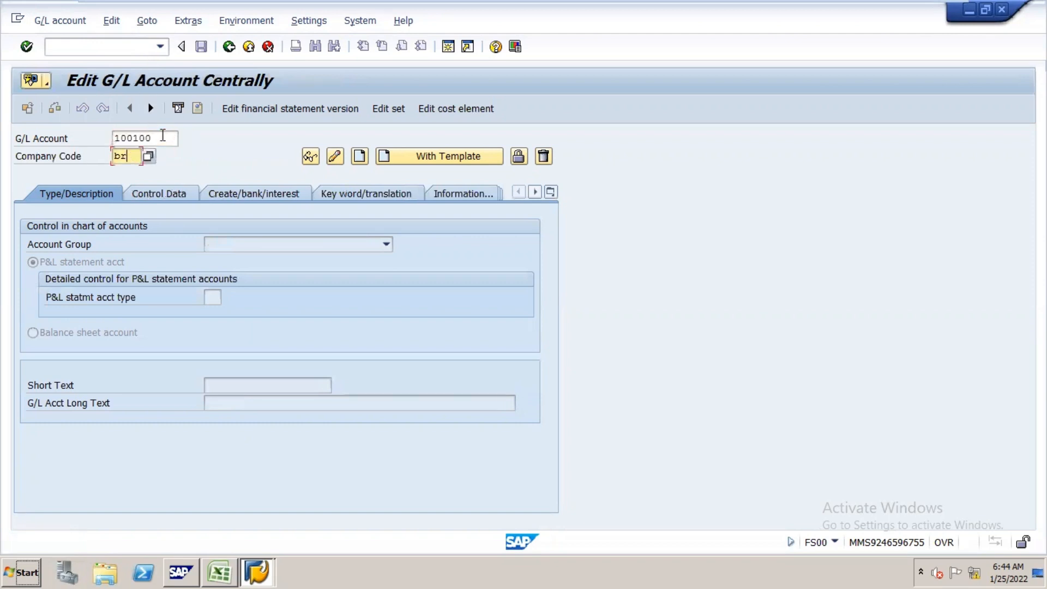
{"action": "type", "text": "N16"}
{"action": "left_click", "coordinate": [163, 135]}
{"action": "double_click", "coordinate": [163, 135]}
{"action": "type", "text": "10"}
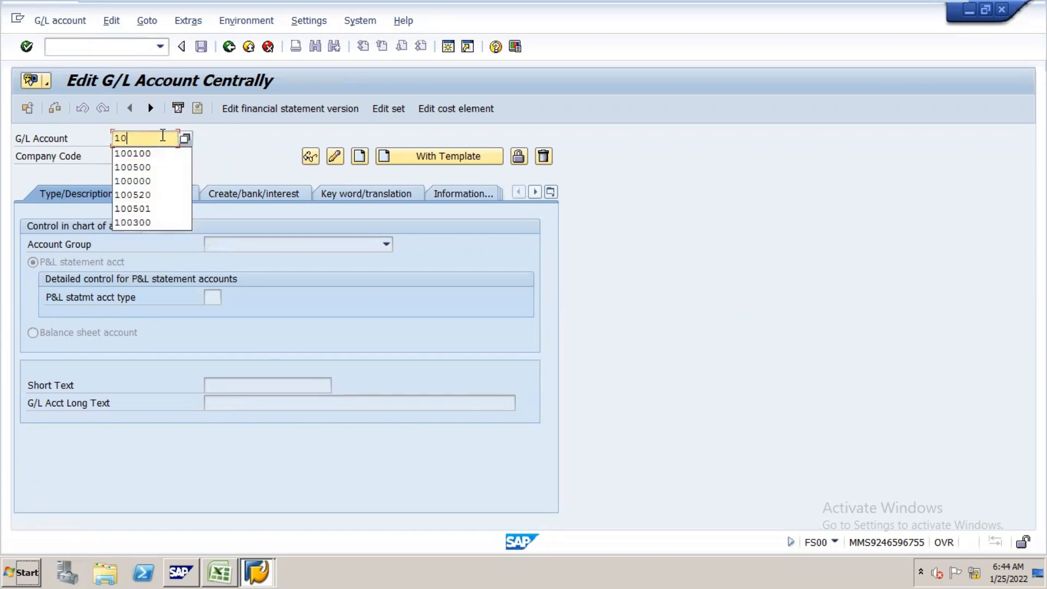
{"action": "type", "text": "0000"}
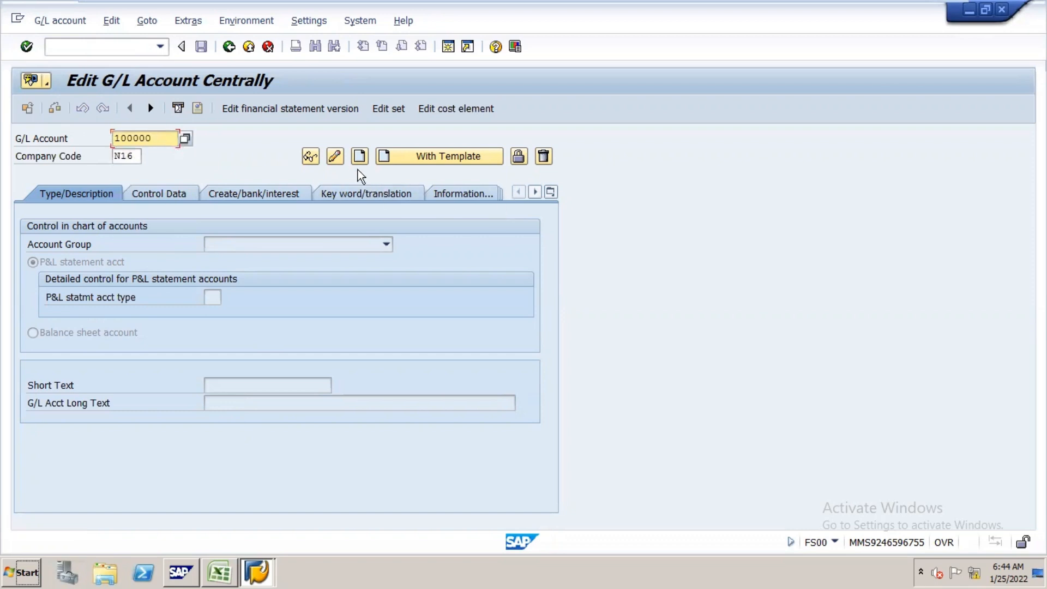
{"action": "left_click", "coordinate": [337, 157]}
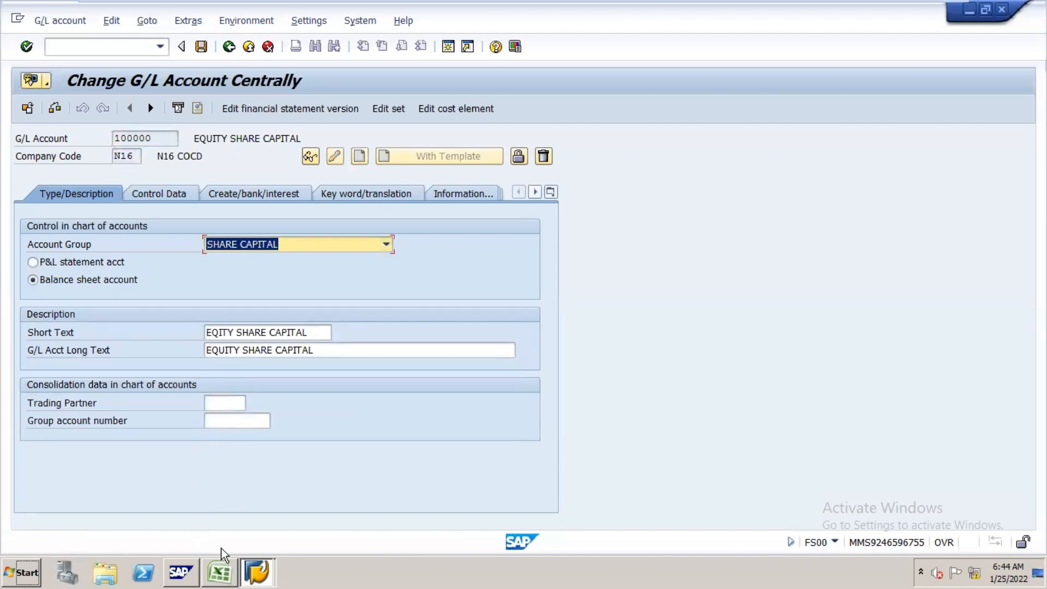
Step: Switch to the Excel notes and highlight the account numbers 200000 and 100100 in yellow
{"action": "left_click", "coordinate": [220, 568]}
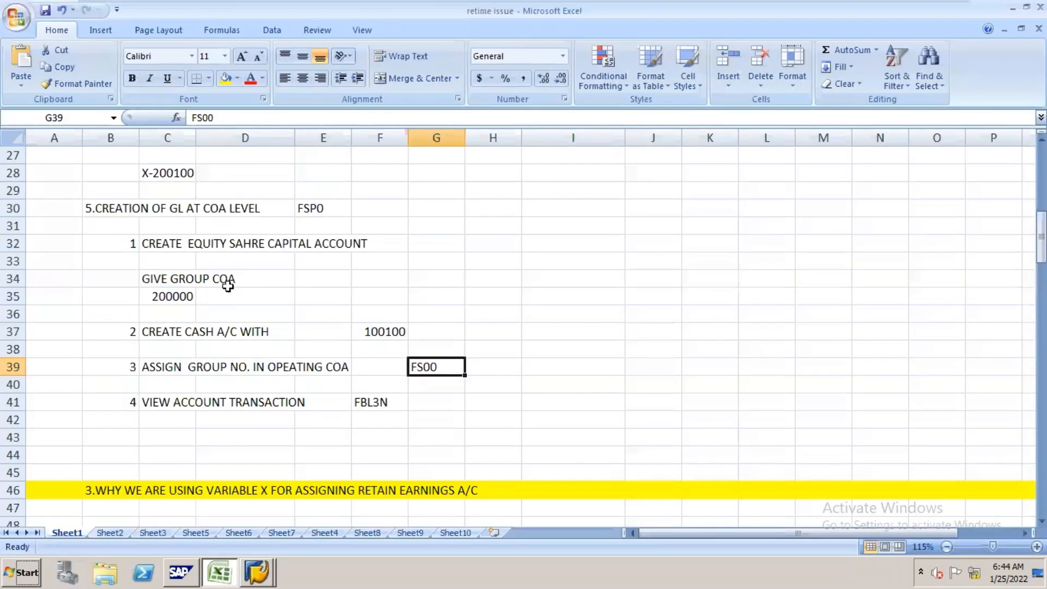
{"action": "left_click", "coordinate": [200, 277]}
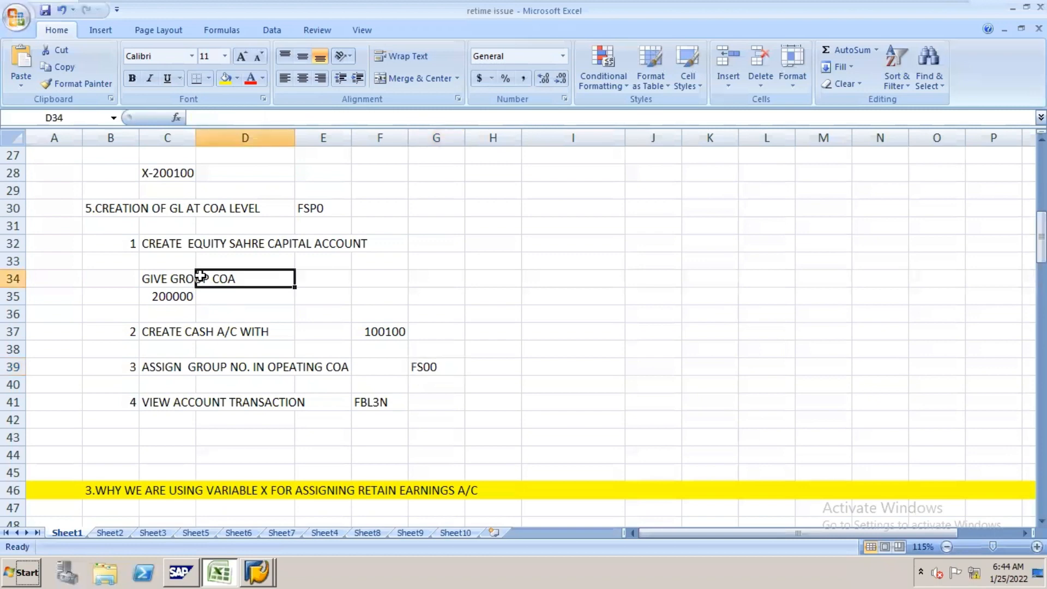
{"action": "left_click", "coordinate": [175, 297]}
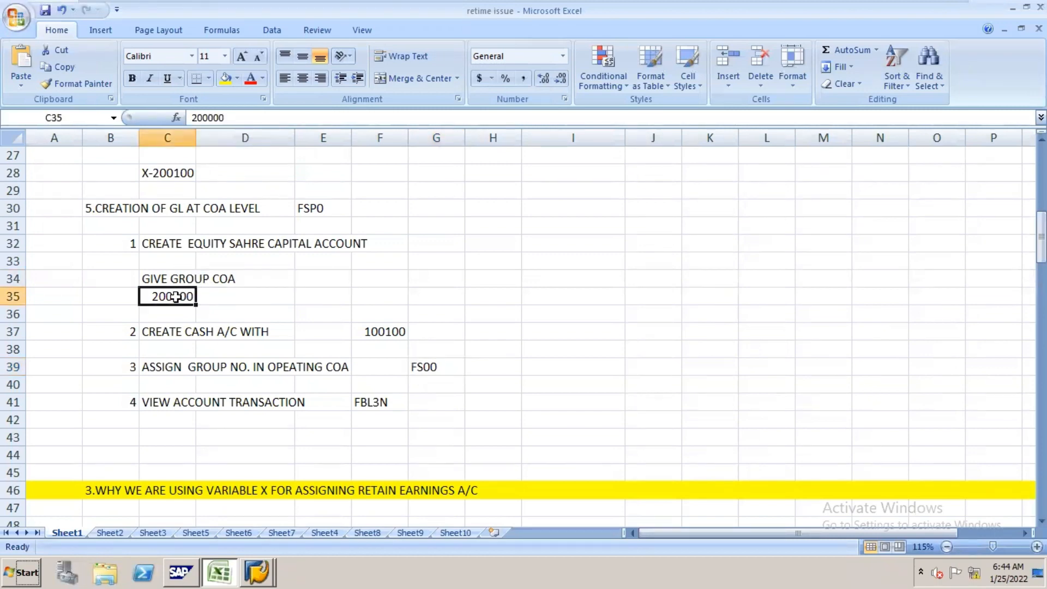
{"action": "left_click", "coordinate": [228, 79]}
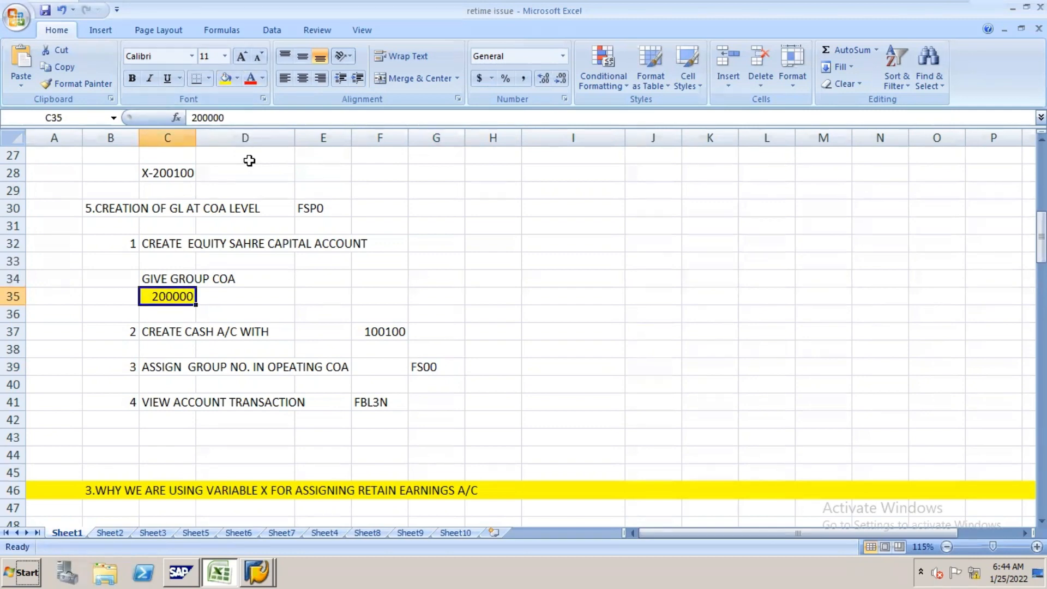
{"action": "left_click", "coordinate": [384, 330]}
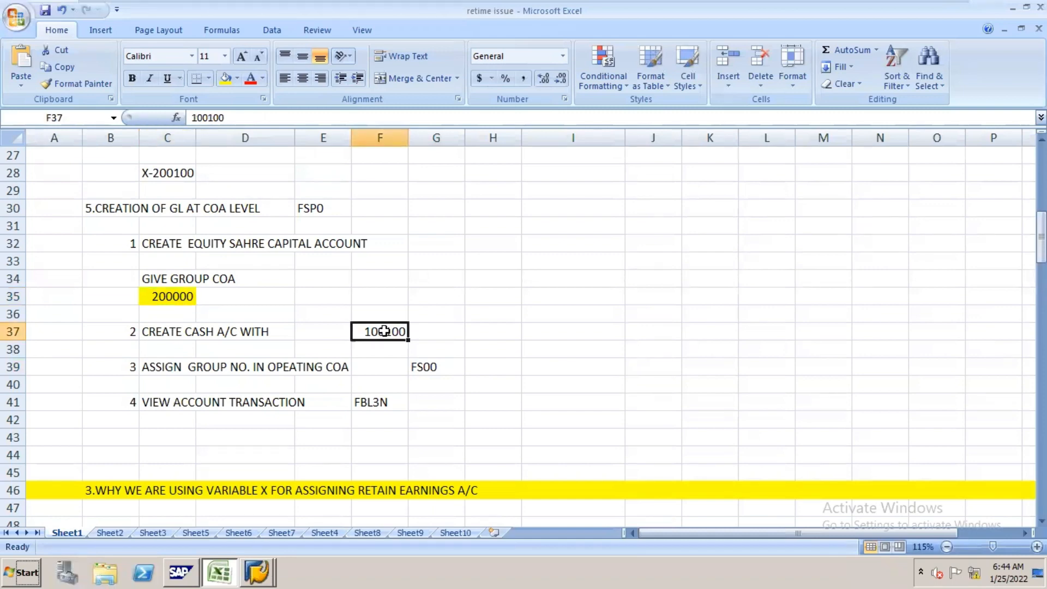
{"action": "left_click", "coordinate": [224, 84]}
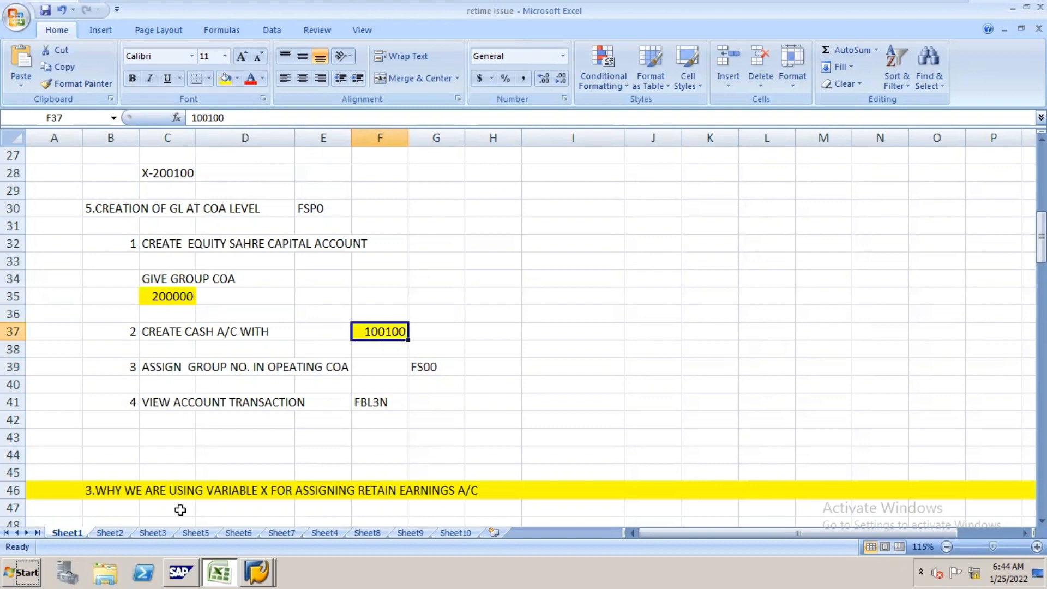
Step: Go to the group account number field of account 100000 in SAP, and return to the Excel notes to check the group numbers
{"action": "key", "text": "alt+Tab"}
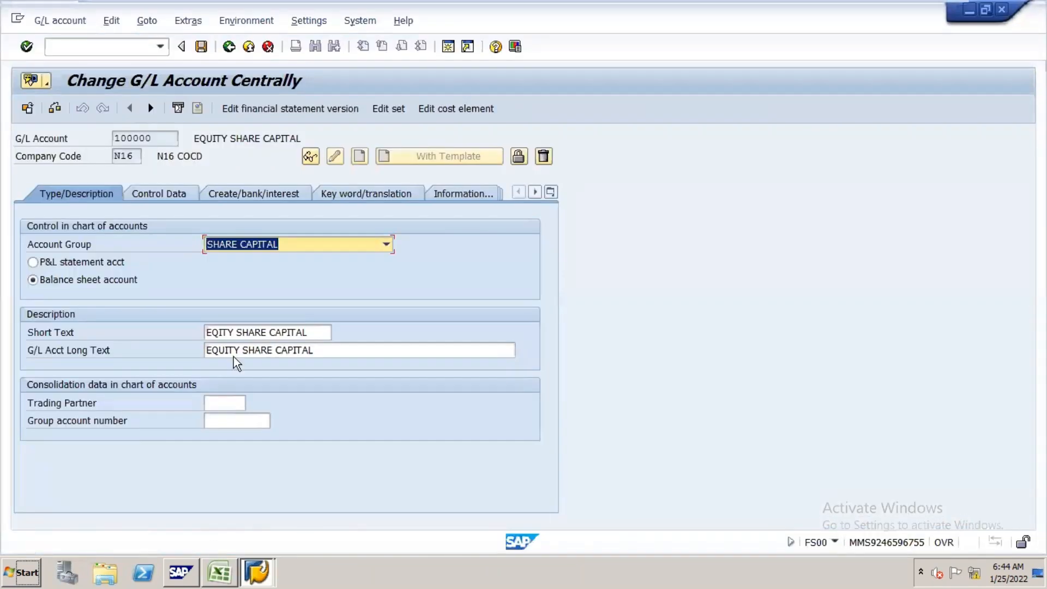
{"action": "left_click", "coordinate": [258, 421]}
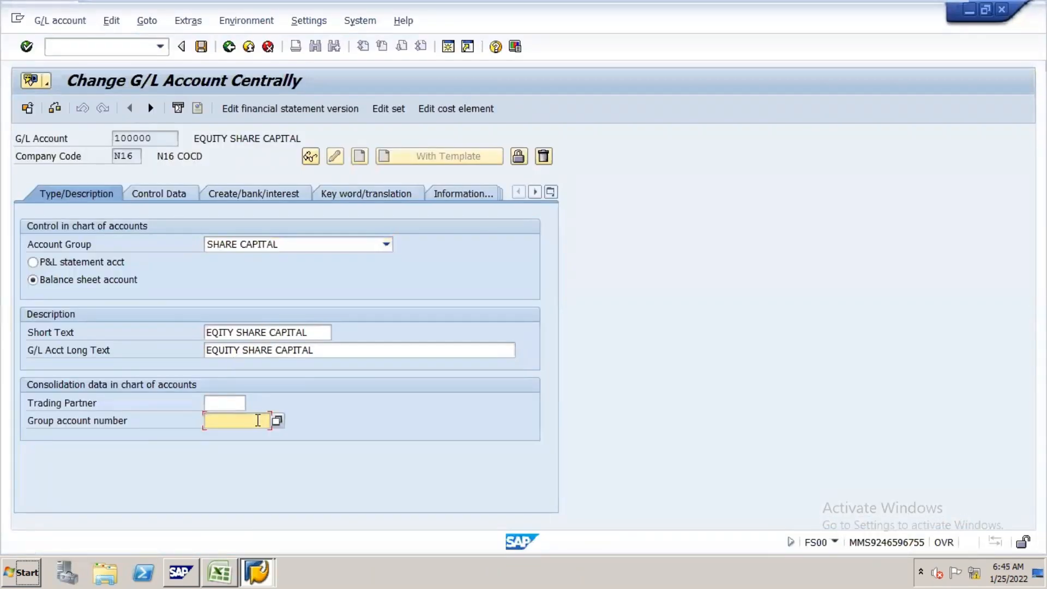
{"action": "key", "text": "alt+Tab"}
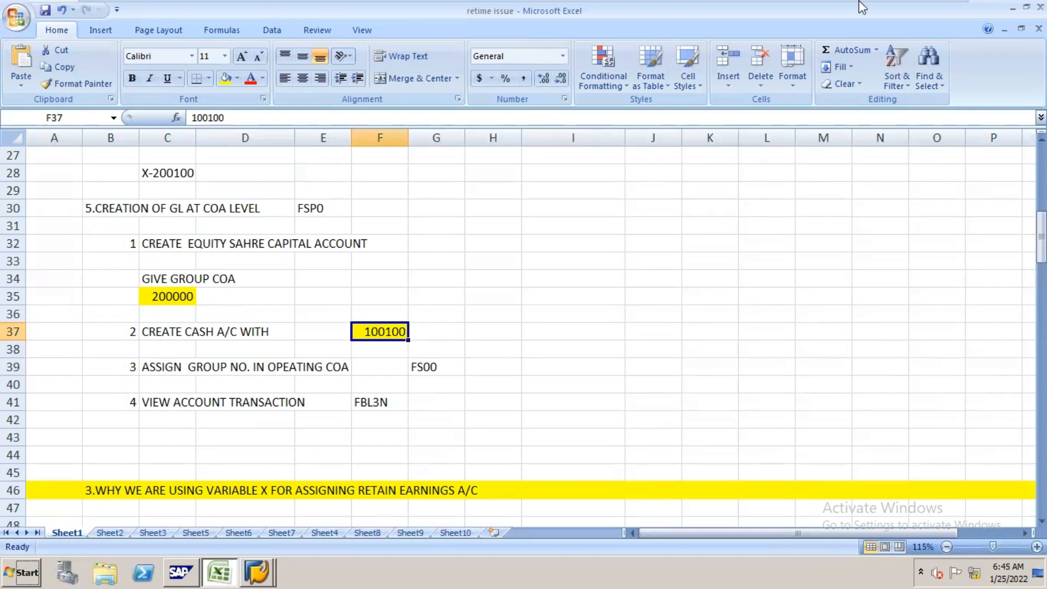
{"action": "mouse_move", "coordinate": [886, 4]}
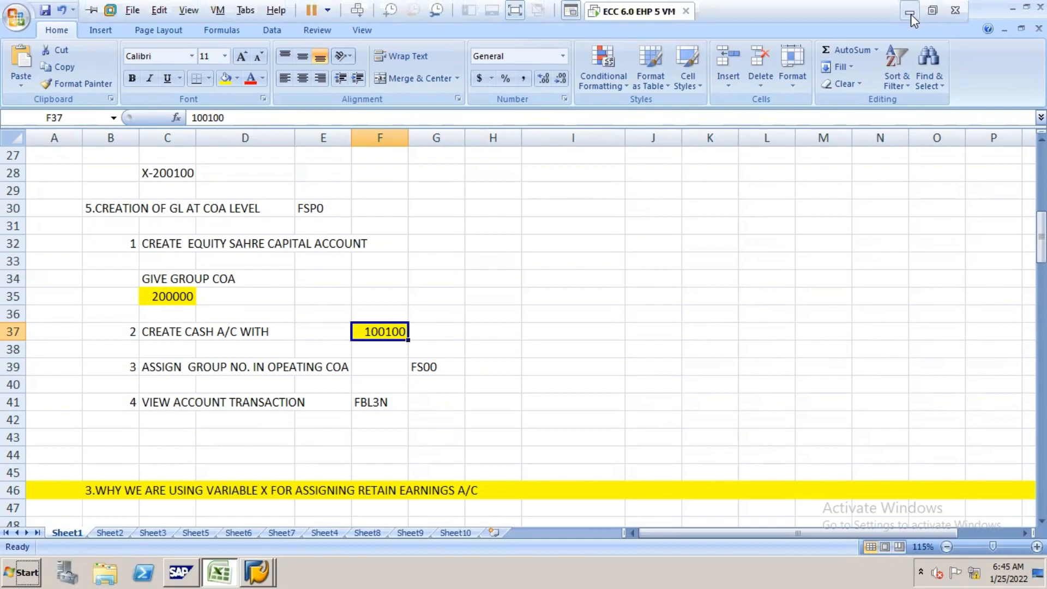
{"action": "left_click", "coordinate": [910, 13]}
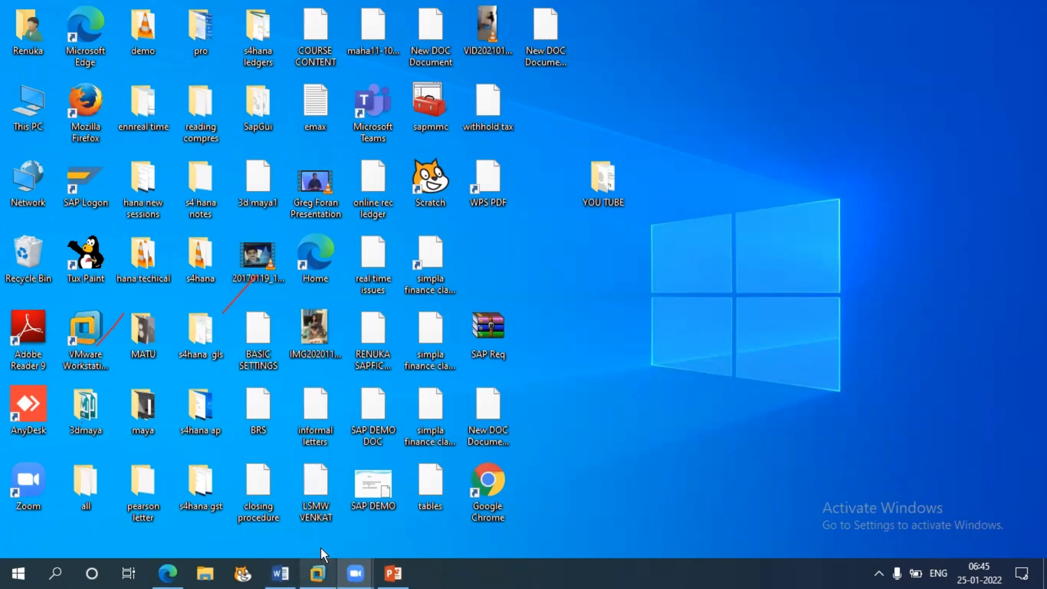
{"action": "left_click", "coordinate": [319, 572]}
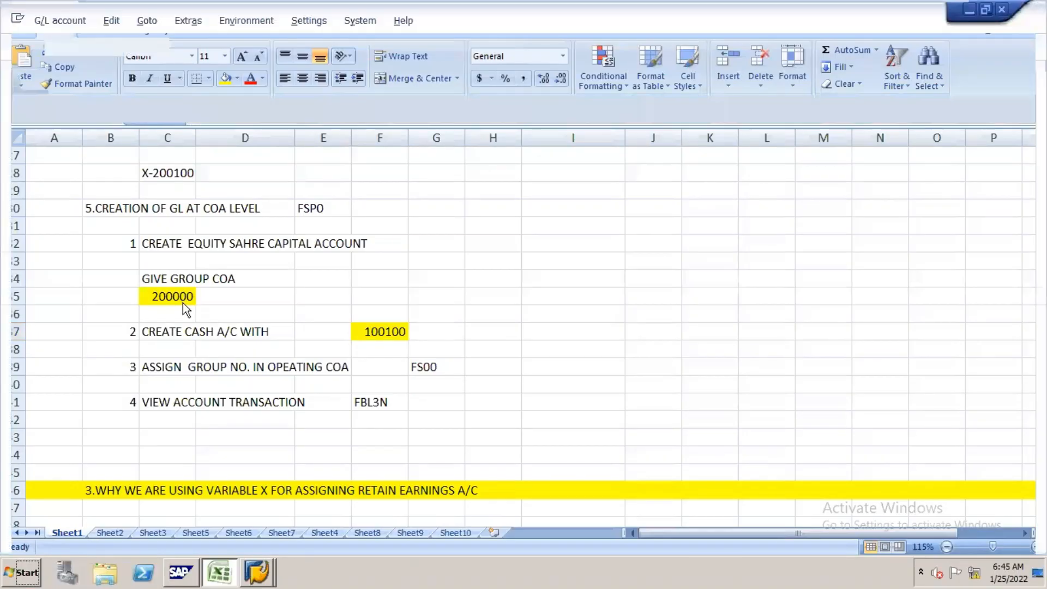
Step: Set the group account number of G/L account 100000 to 200000 in SAP and save the account, accepting the messages
{"action": "key", "text": "alt+Tab"}
{"action": "type", "text": "20"}
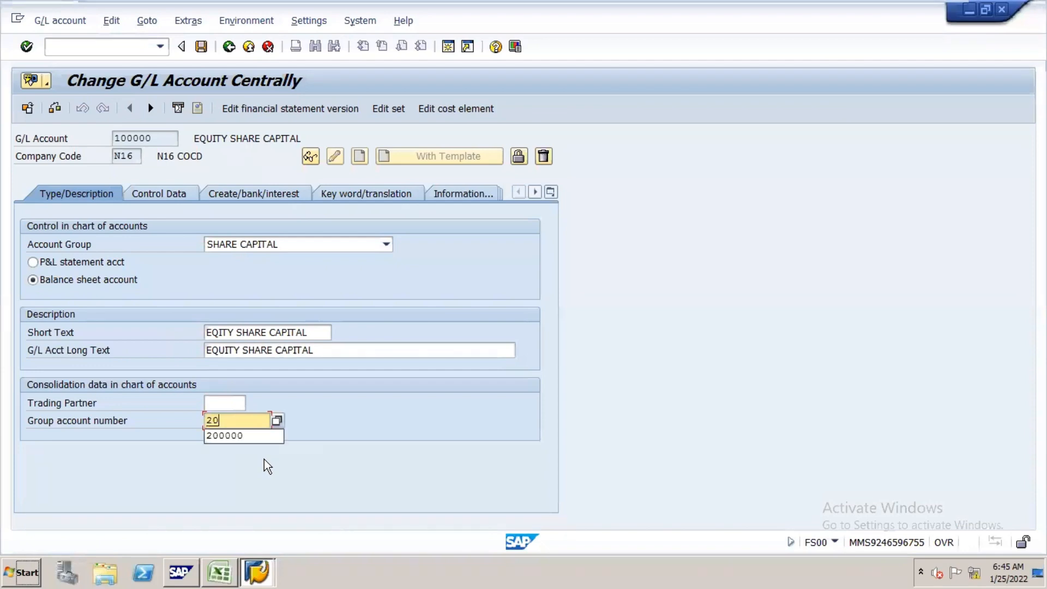
{"action": "key", "text": "Down"}
{"action": "key", "text": "Return"}
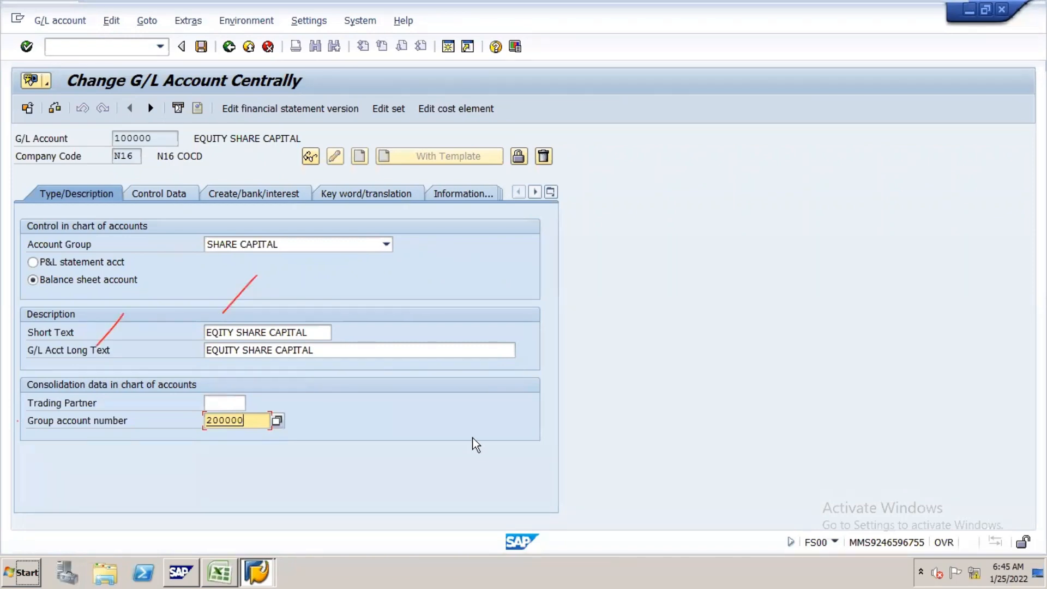
{"action": "left_click", "coordinate": [203, 48]}
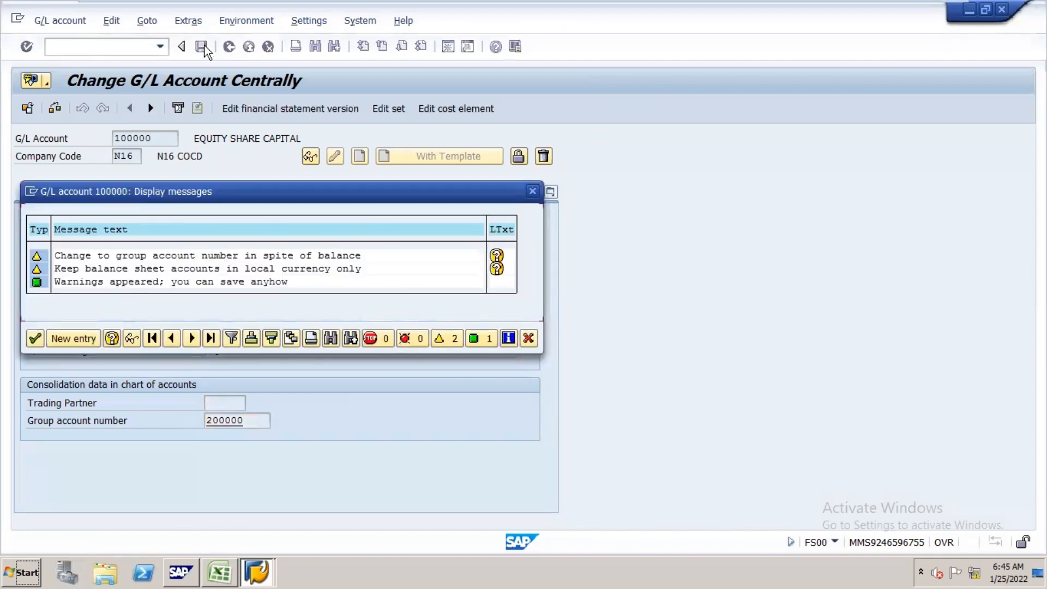
{"action": "left_click_drag", "start_coordinate": [322, 188], "coordinate": [565, 155]}
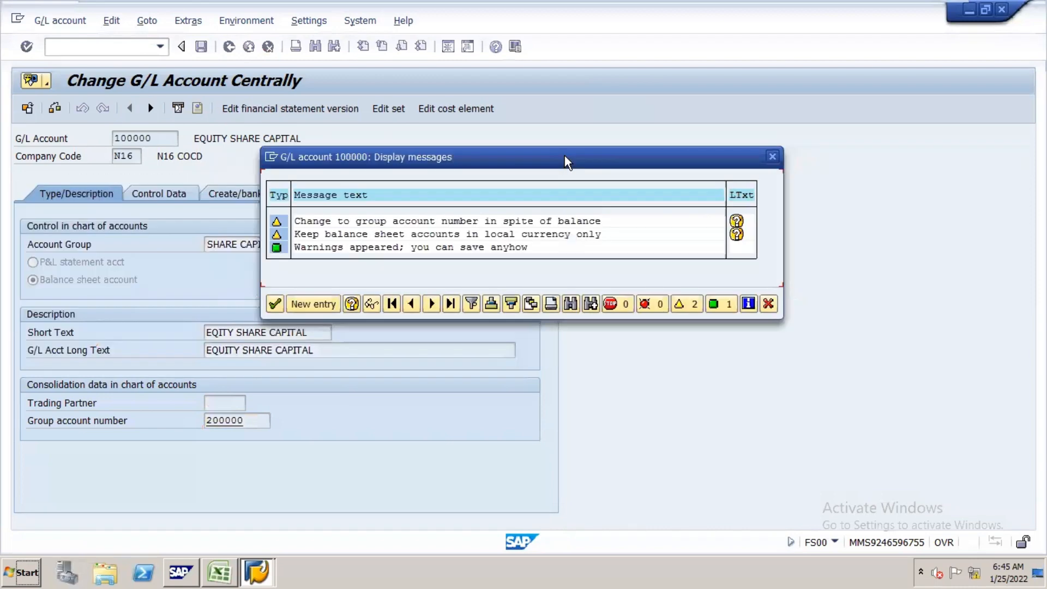
{"action": "left_click", "coordinate": [772, 157]}
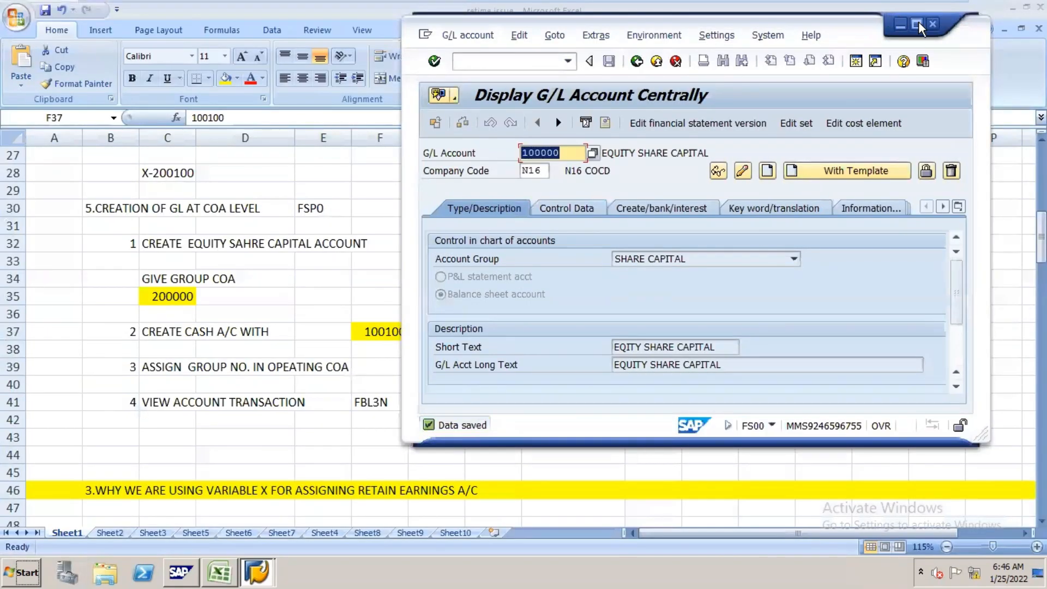
{"action": "left_click", "coordinate": [918, 23]}
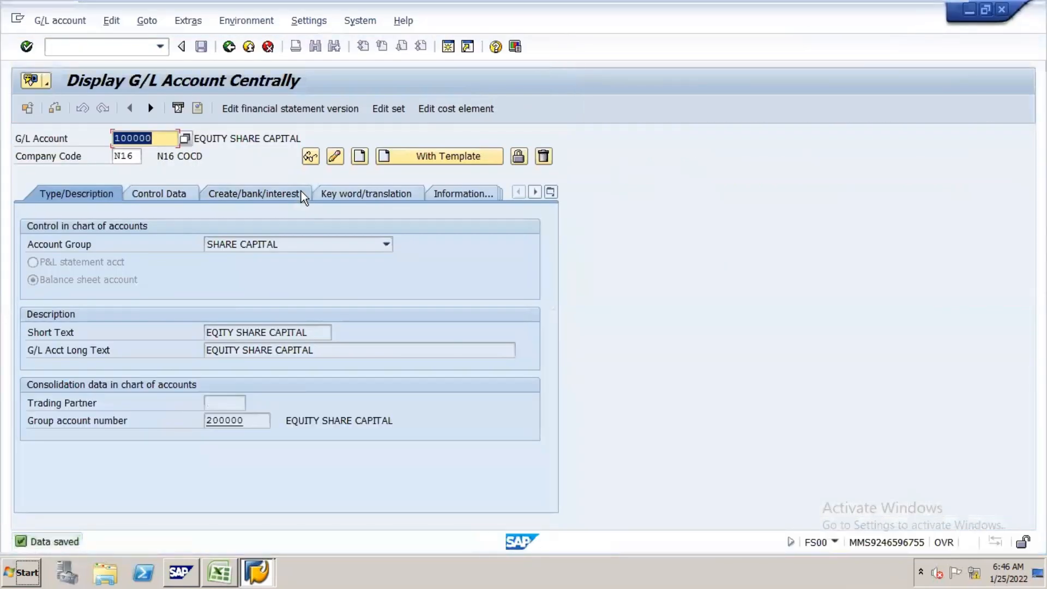
Step: Open G/L account 200100 of company code N16 in change mode, and check the cash group number in the Excel notes
{"action": "type", "text": "200"}
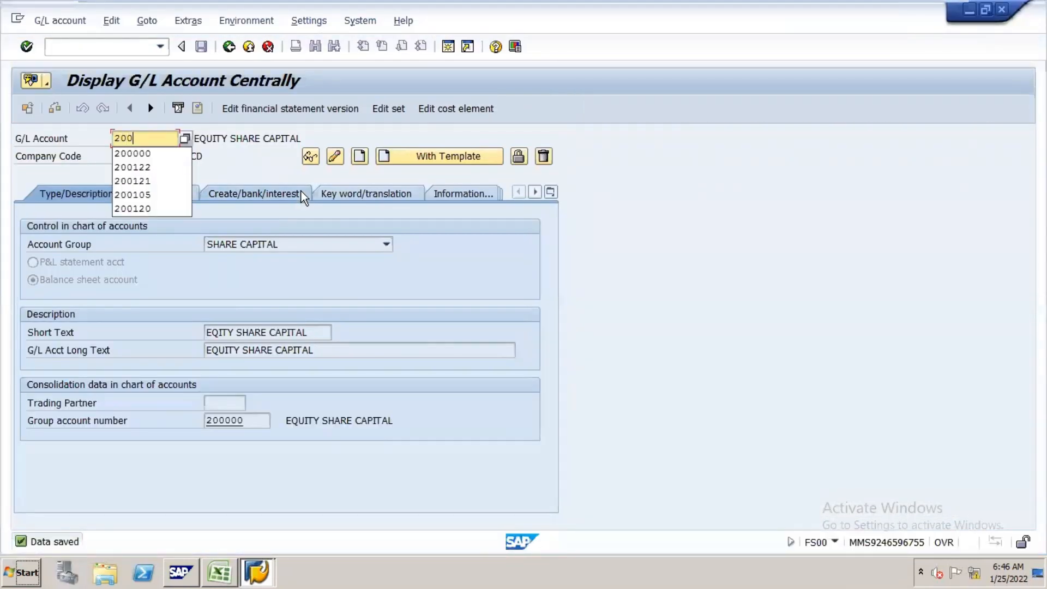
{"action": "type", "text": "100"}
{"action": "left_click", "coordinate": [336, 157]}
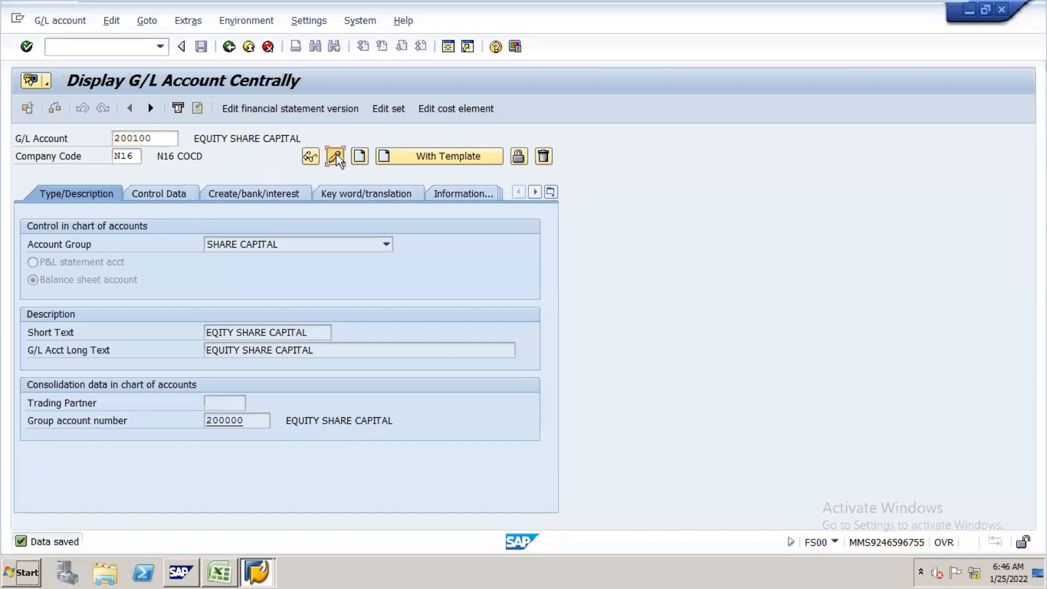
{"action": "key", "text": "alt+Tab"}
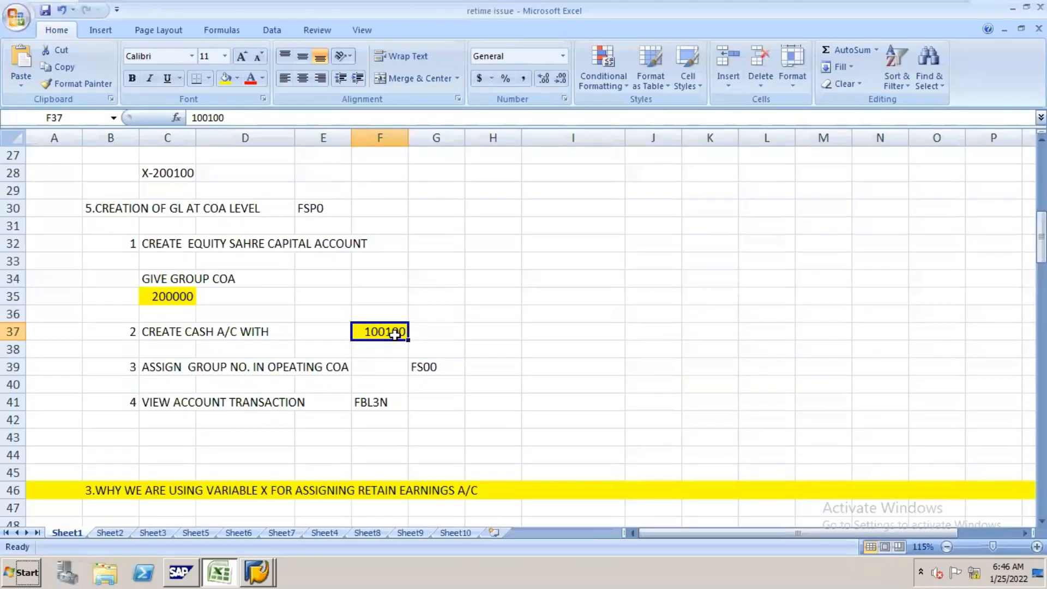
{"action": "key", "text": "alt+Tab"}
Step: Set the group account number of the cash account to 100100 and save the account, accepting the messages
{"action": "left_click", "coordinate": [222, 423]}
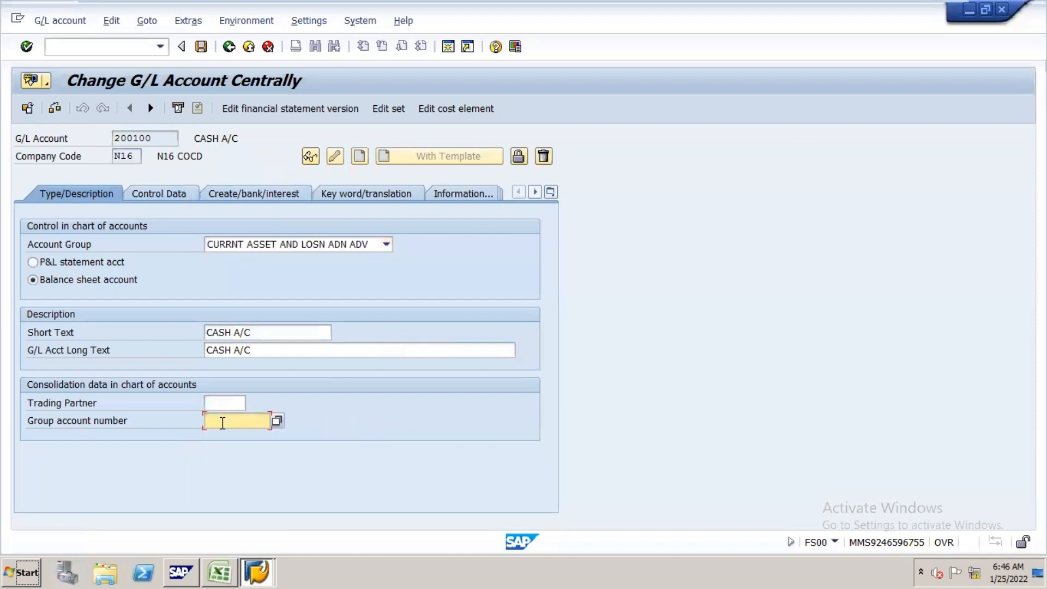
{"action": "type", "text": "100100"}
{"action": "left_click", "coordinate": [200, 49]}
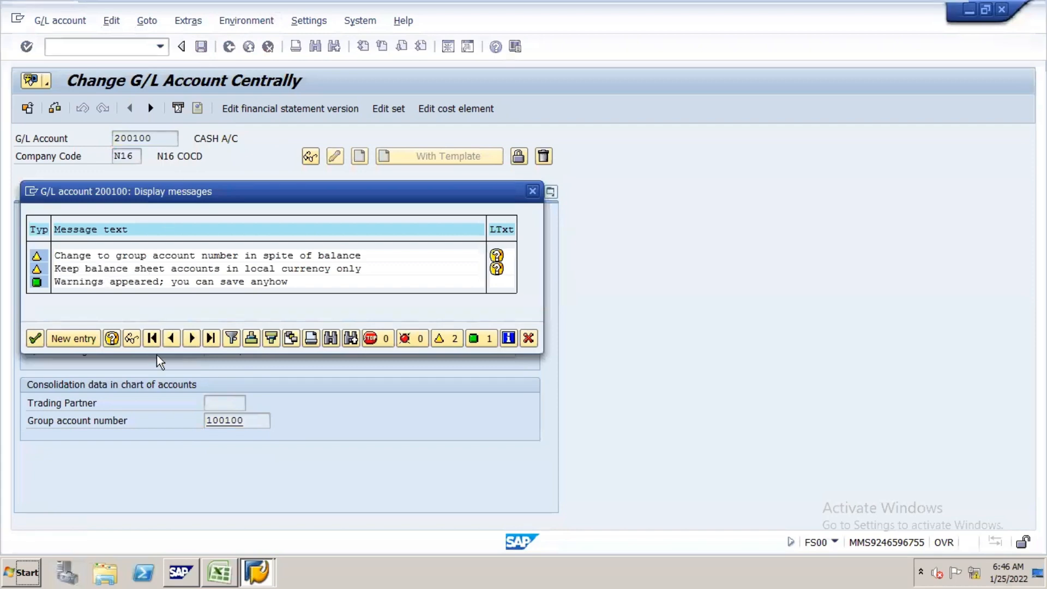
{"action": "key", "text": "Return"}
Step: Look up the code for viewing account transactions in the Excel notes, and open transaction FBL3N in SAP
{"action": "left_click", "coordinate": [219, 571]}
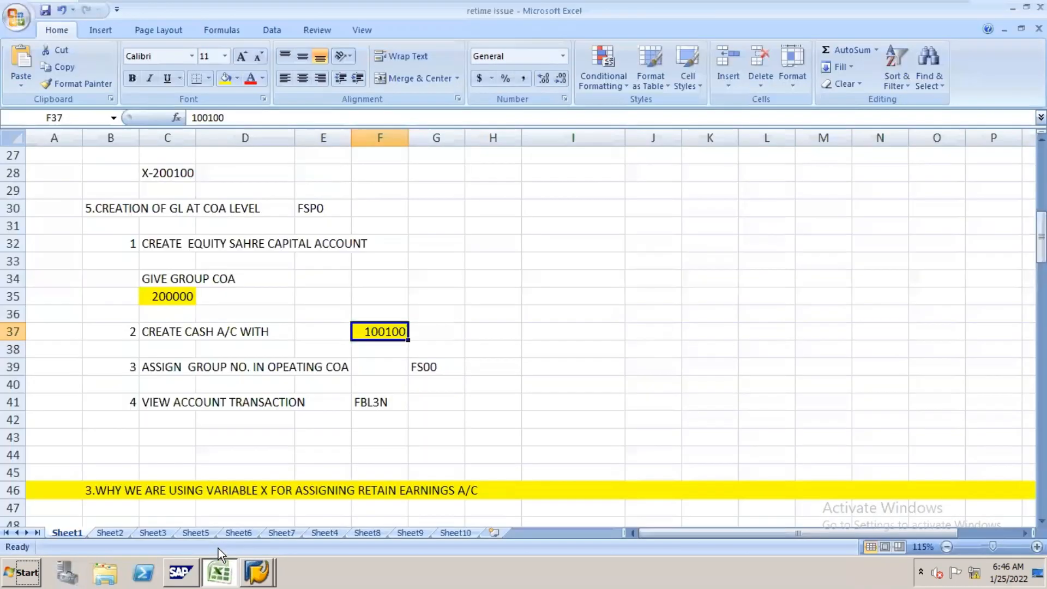
{"action": "left_click", "coordinate": [392, 403]}
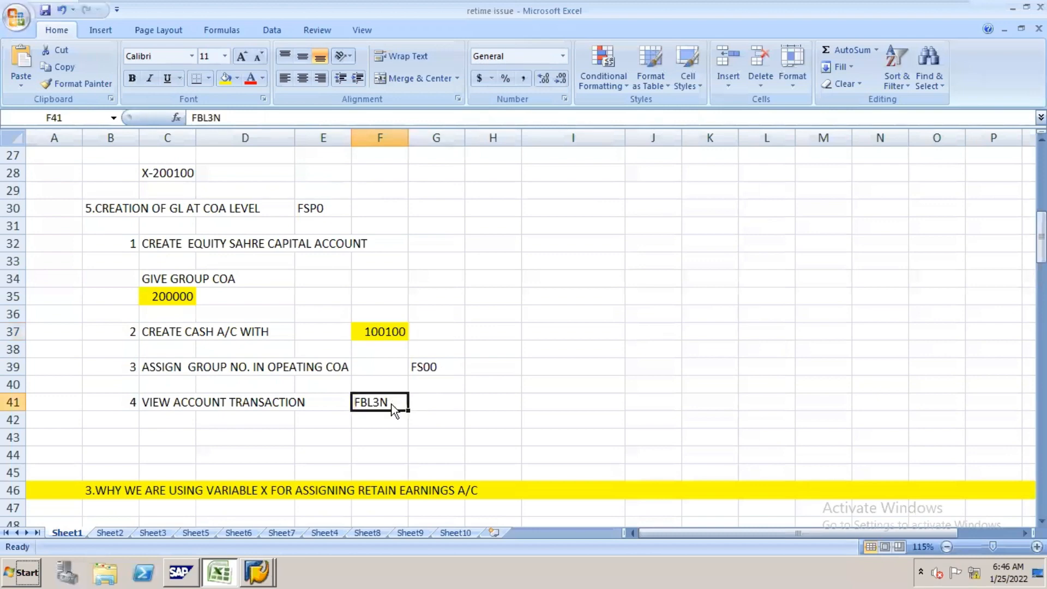
{"action": "key", "text": "alt+Tab"}
{"action": "key", "text": "alt+Tab"}
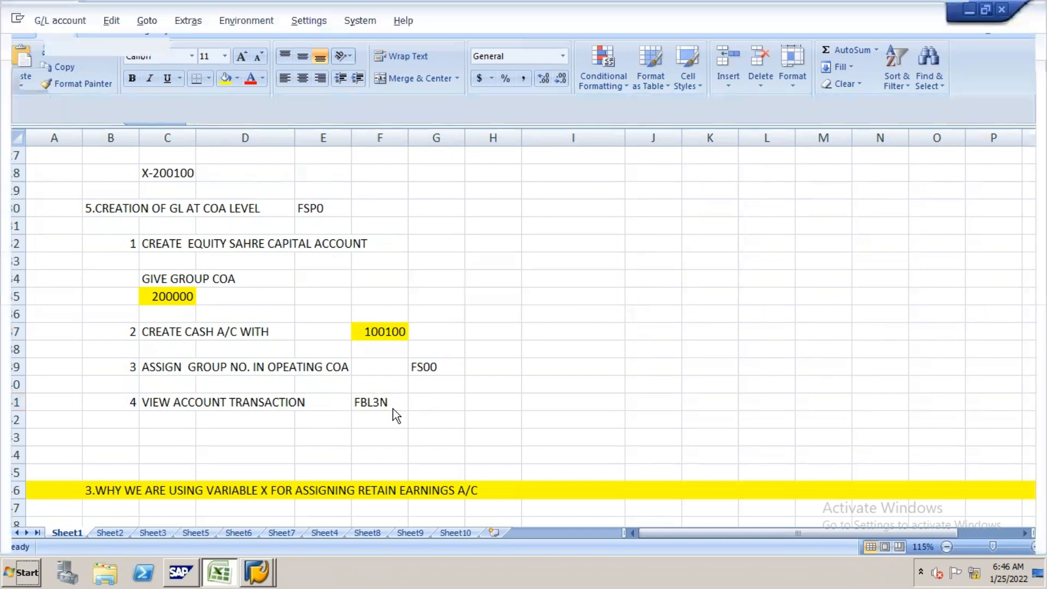
{"action": "key", "text": "alt+Tab"}
{"action": "left_click", "coordinate": [118, 45]}
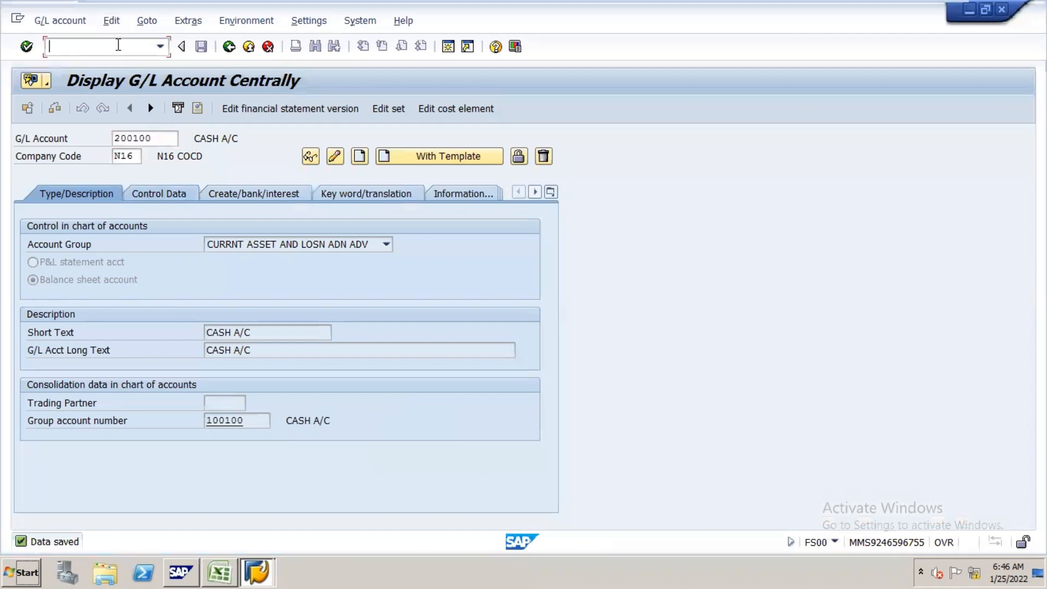
{"action": "type", "text": "/NFBL3N"}
{"action": "key", "text": "Return"}
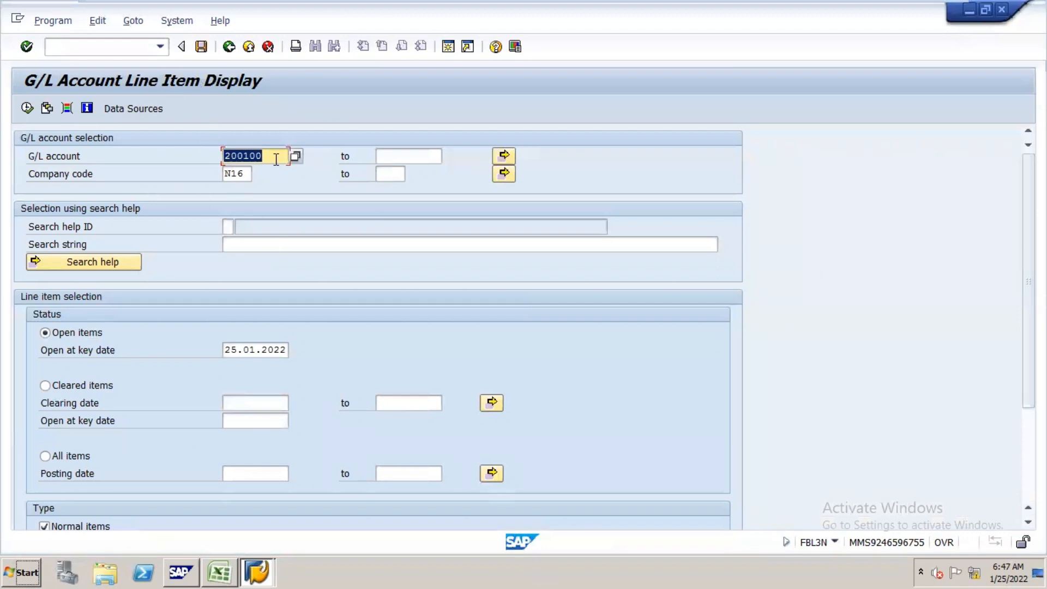
Step: Clear the G/L account from the line item selection and show the dynamic selections
{"action": "key", "text": "Delete"}
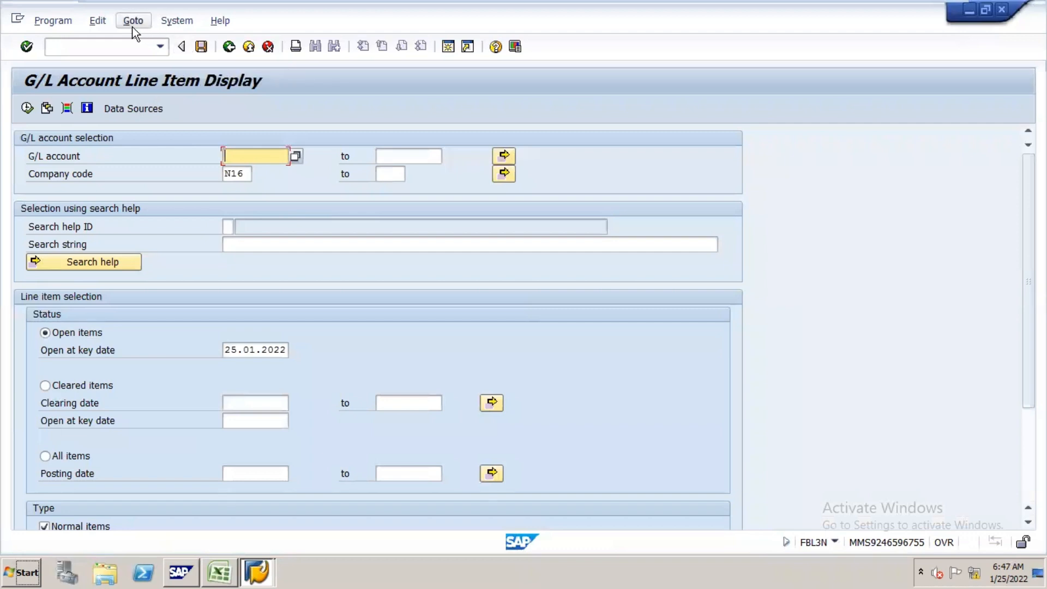
{"action": "left_click", "coordinate": [98, 20]}
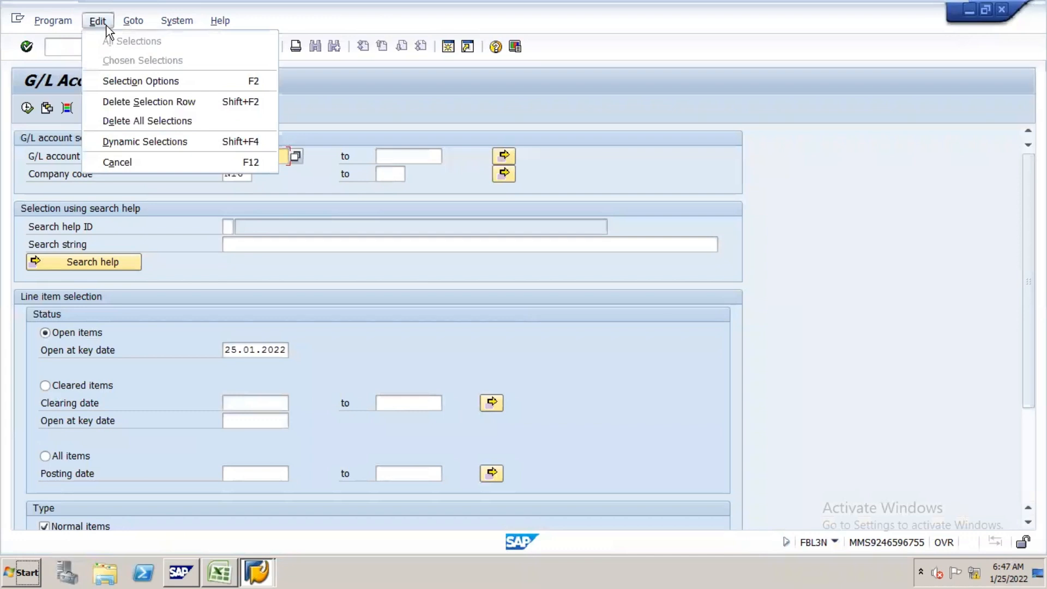
{"action": "left_click", "coordinate": [136, 141]}
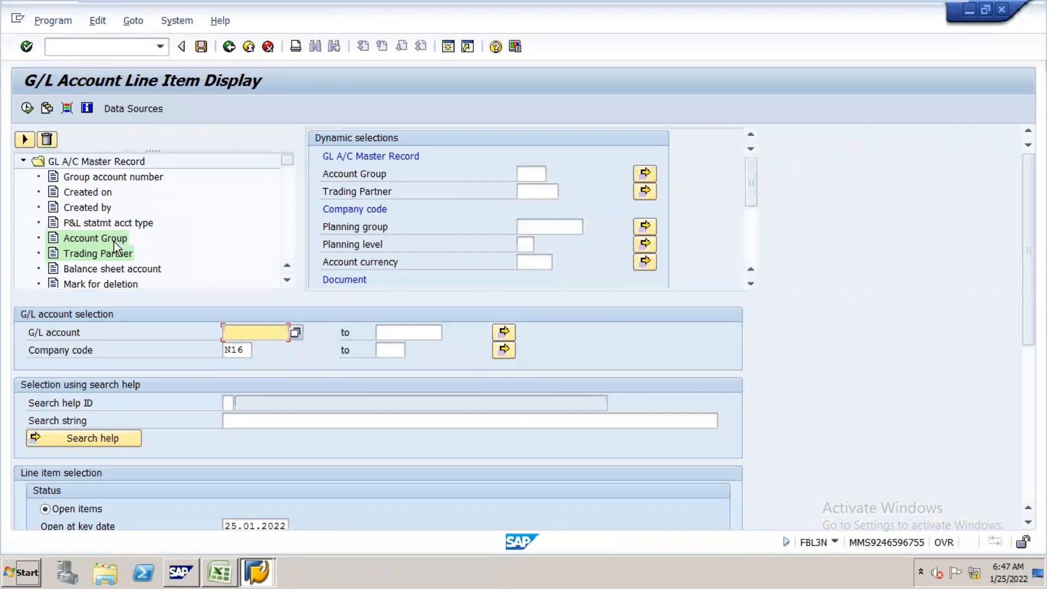
Step: Look through the G/L master record, company code and document fields available for dynamic selection
{"action": "left_click", "coordinate": [287, 280]}
{"action": "left_click", "coordinate": [287, 281]}
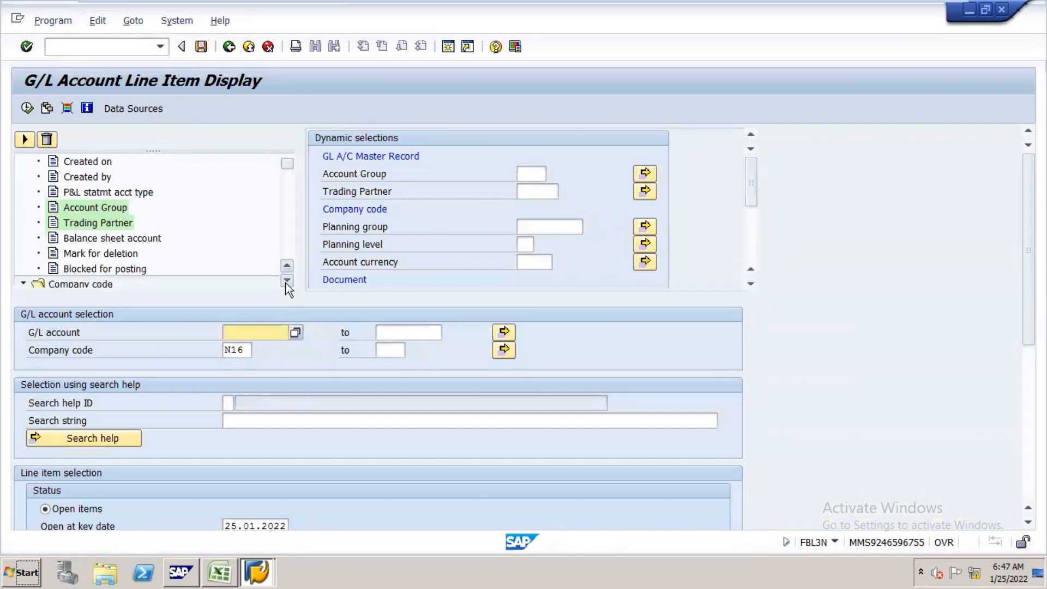
{"action": "left_click", "coordinate": [287, 280]}
{"action": "left_click", "coordinate": [287, 281]}
{"action": "left_click", "coordinate": [287, 280]}
{"action": "left_click", "coordinate": [287, 280]}
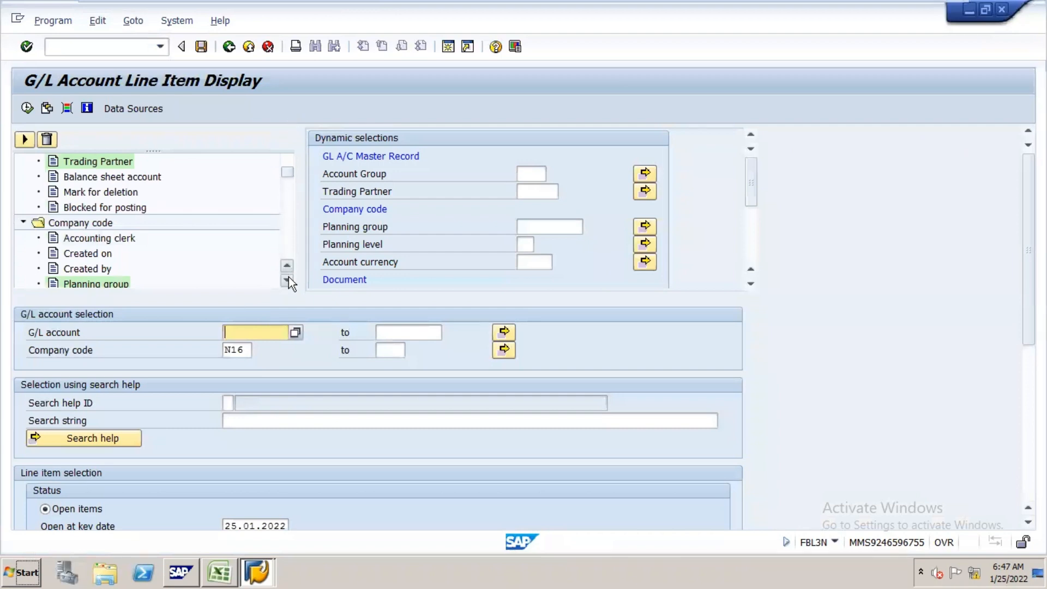
{"action": "left_click", "coordinate": [289, 277]}
{"action": "left_click", "coordinate": [289, 277]}
{"action": "left_click", "coordinate": [289, 277]}
{"action": "left_click", "coordinate": [289, 277]}
{"action": "left_click", "coordinate": [289, 277]}
{"action": "left_click", "coordinate": [289, 276]}
{"action": "left_click", "coordinate": [289, 277]}
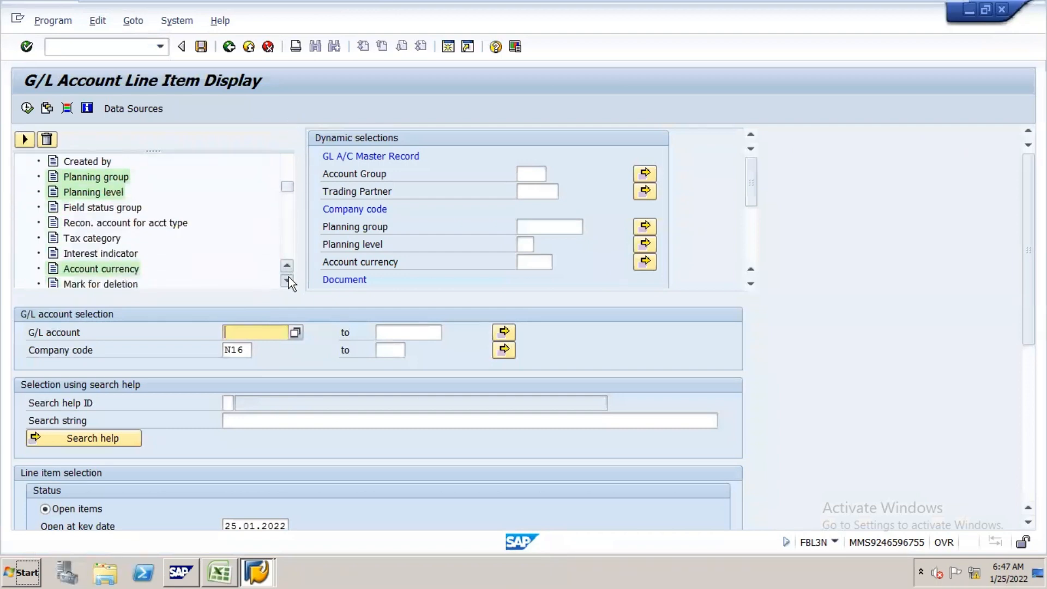
{"action": "left_click", "coordinate": [289, 276]}
{"action": "left_click", "coordinate": [289, 277]}
{"action": "left_click", "coordinate": [289, 276]}
{"action": "left_click", "coordinate": [289, 276]}
{"action": "left_click", "coordinate": [289, 276]}
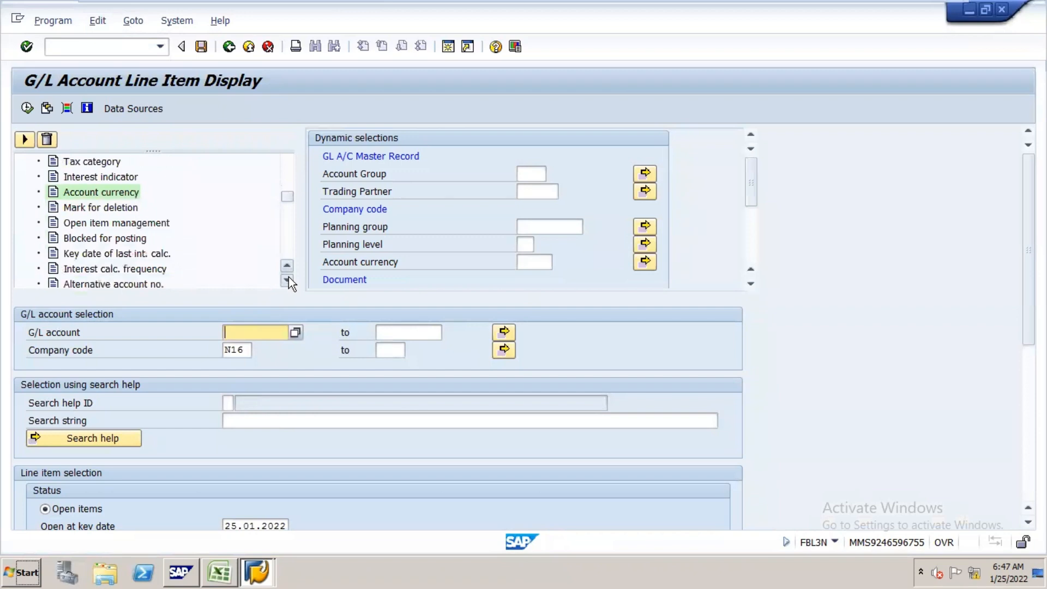
{"action": "left_click", "coordinate": [289, 277]}
{"action": "left_click", "coordinate": [289, 276]}
{"action": "left_click", "coordinate": [289, 276]}
{"action": "left_click", "coordinate": [289, 277]}
{"action": "left_click", "coordinate": [289, 277]}
{"action": "left_click", "coordinate": [289, 277]}
{"action": "left_click", "coordinate": [290, 276]}
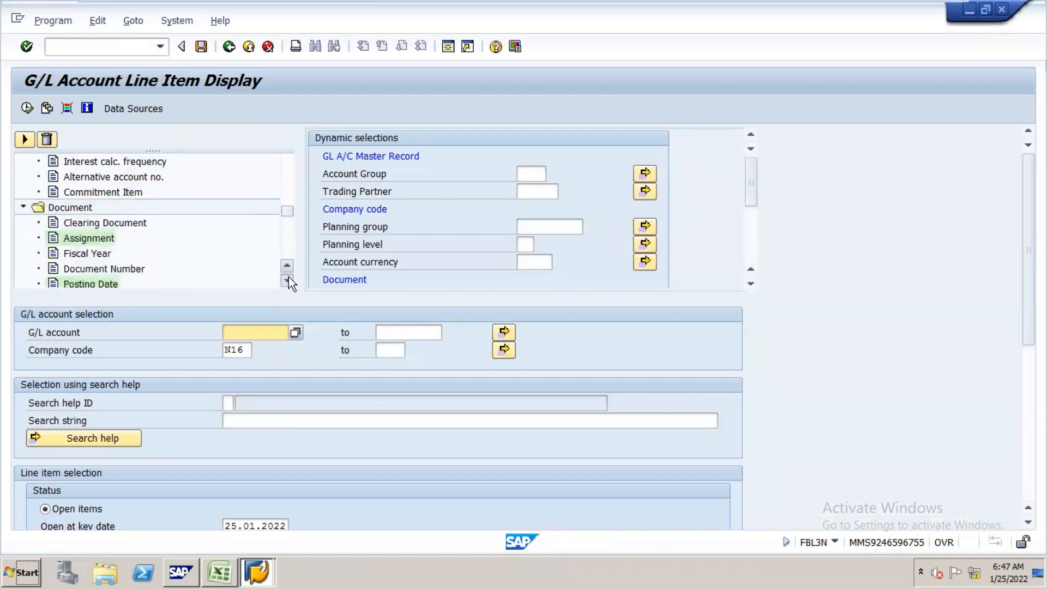
{"action": "left_click", "coordinate": [290, 277]}
{"action": "left_click", "coordinate": [289, 277]}
{"action": "left_click", "coordinate": [289, 277]}
{"action": "left_click", "coordinate": [289, 277]}
{"action": "left_click", "coordinate": [289, 276]}
{"action": "left_click", "coordinate": [289, 277]}
{"action": "left_click", "coordinate": [289, 276]}
{"action": "left_click", "coordinate": [289, 276]}
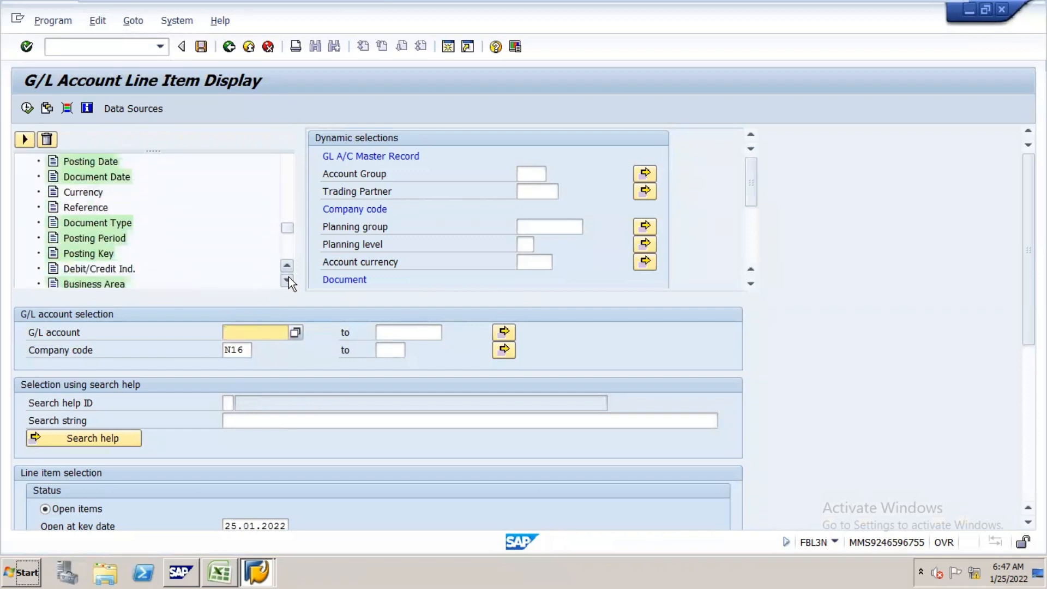
{"action": "left_click", "coordinate": [289, 277]}
{"action": "left_click", "coordinate": [289, 276]}
{"action": "left_click", "coordinate": [287, 280]}
{"action": "left_click", "coordinate": [287, 281]}
{"action": "left_click", "coordinate": [287, 281]}
{"action": "left_click", "coordinate": [287, 280]}
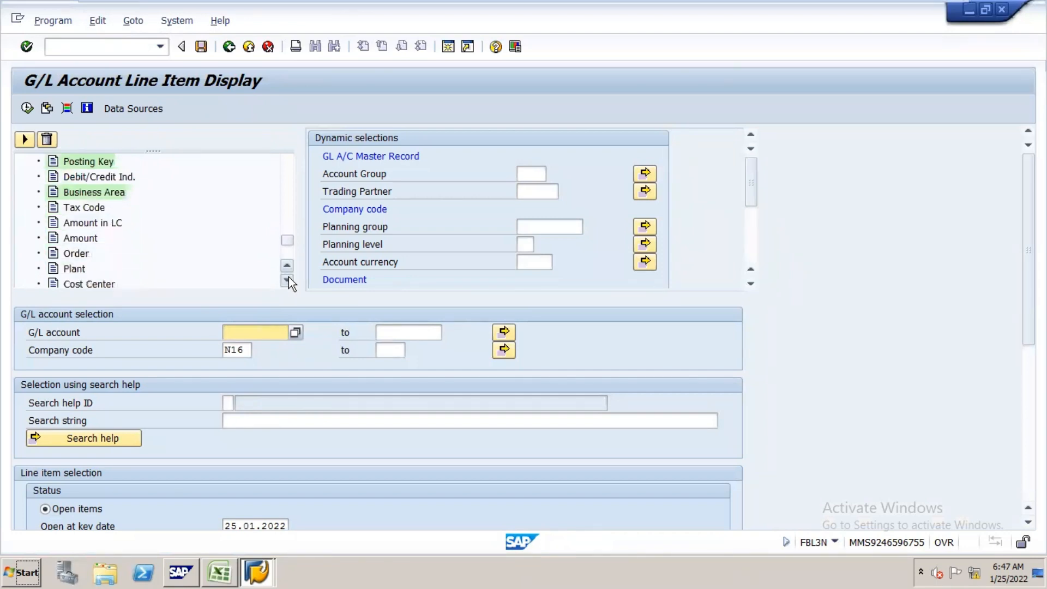
{"action": "left_click", "coordinate": [287, 280]}
{"action": "left_click", "coordinate": [288, 279]}
{"action": "left_click", "coordinate": [288, 280]}
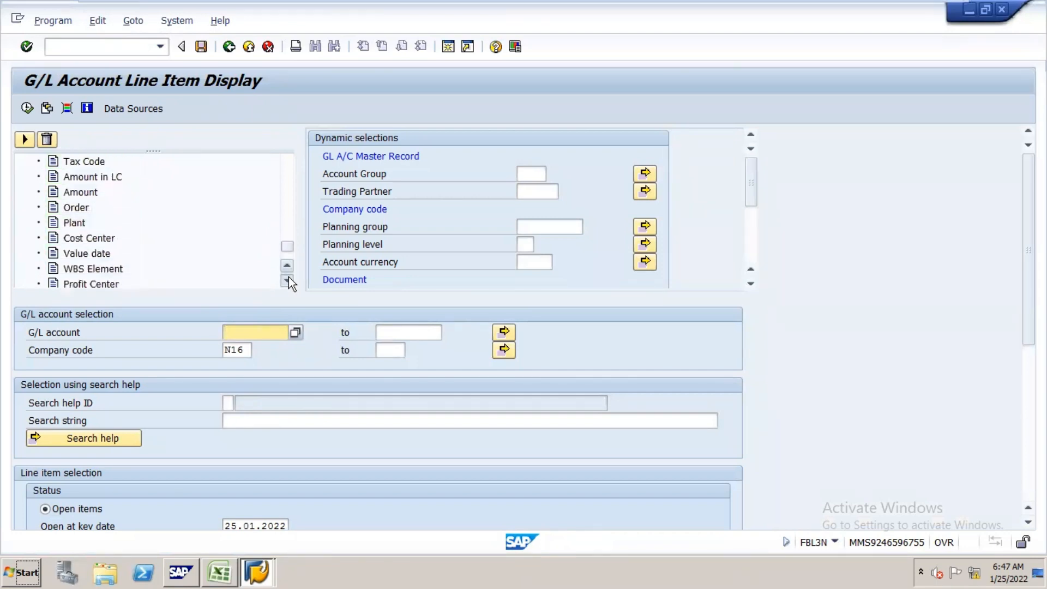
{"action": "left_click", "coordinate": [287, 279]}
{"action": "left_click", "coordinate": [288, 279]}
{"action": "left_click_drag", "start_coordinate": [284, 247], "coordinate": [297, 164]}
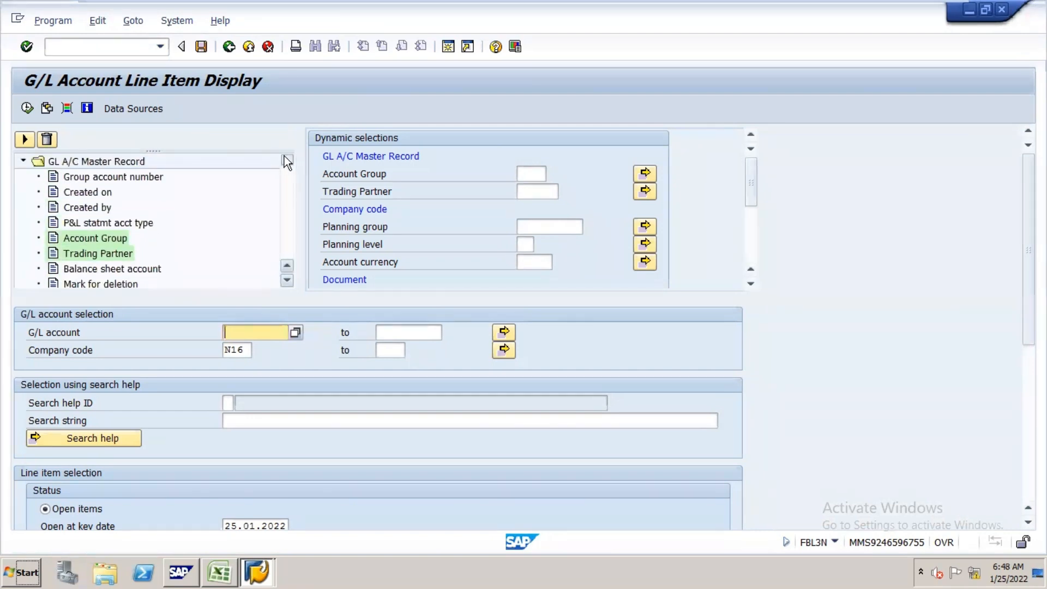
Step: Add Group account number to the dynamic selections, and check the group numbers in the Excel notes
{"action": "double_click", "coordinate": [141, 174]}
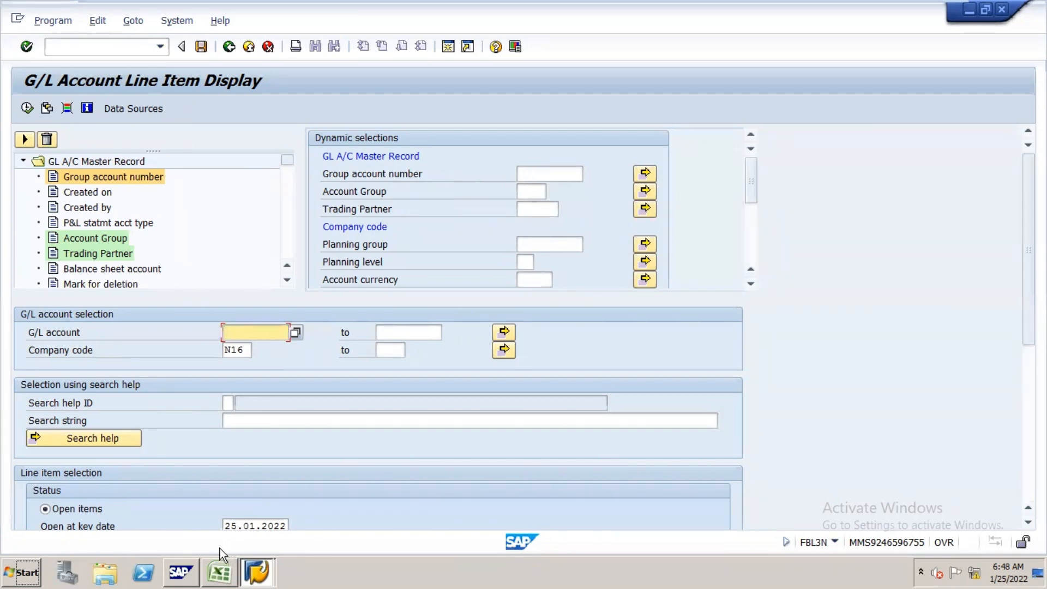
{"action": "mouse_move", "coordinate": [220, 548]}
{"action": "left_click", "coordinate": [222, 549]}
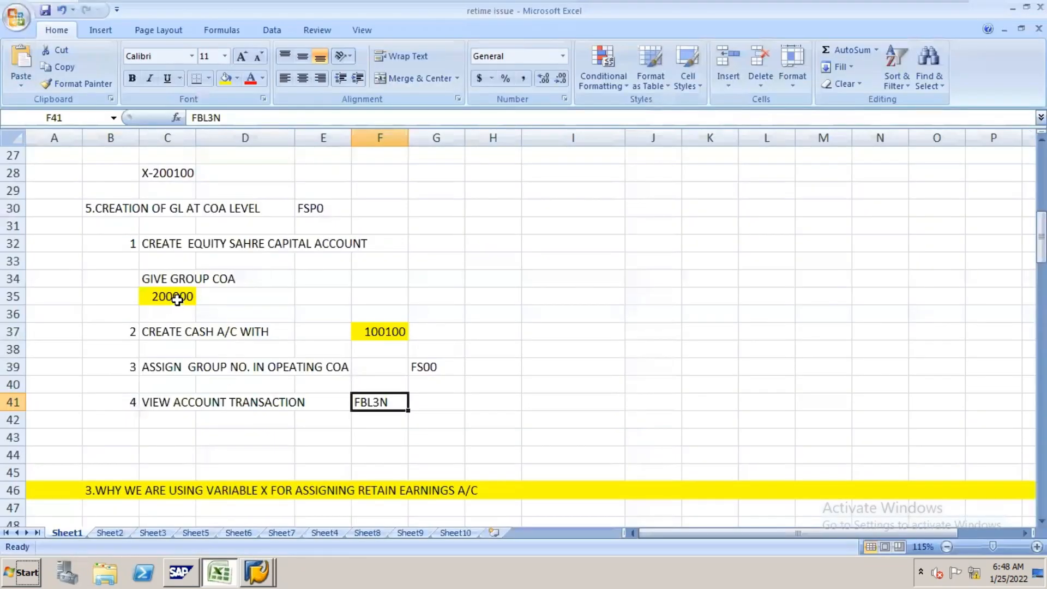
{"action": "key", "text": "alt+Tab"}
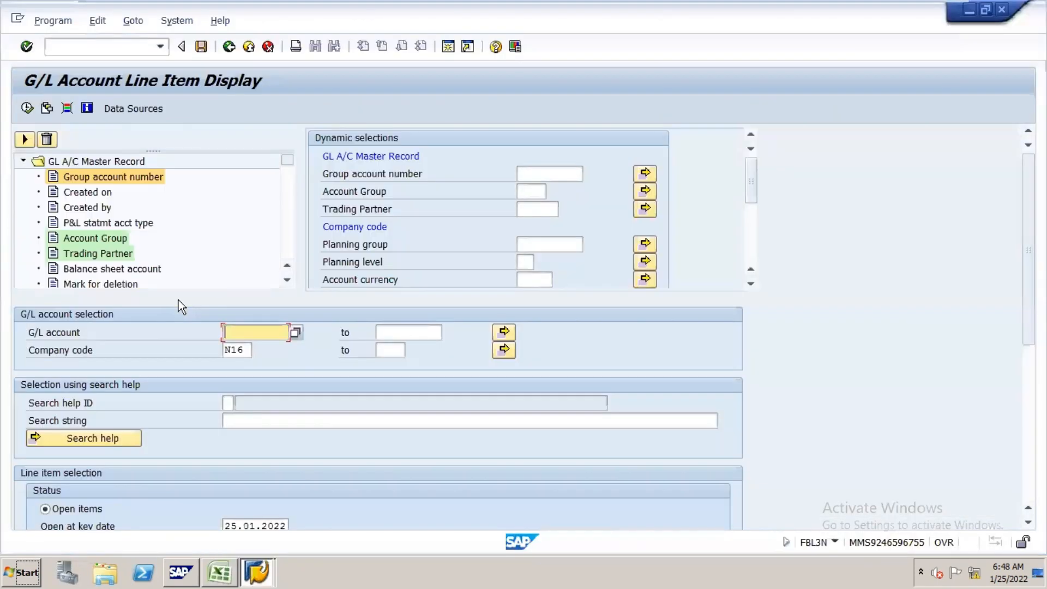
Step: Filter the line items by group account number 200000 for company code N16 and run the report
{"action": "left_click", "coordinate": [548, 173]}
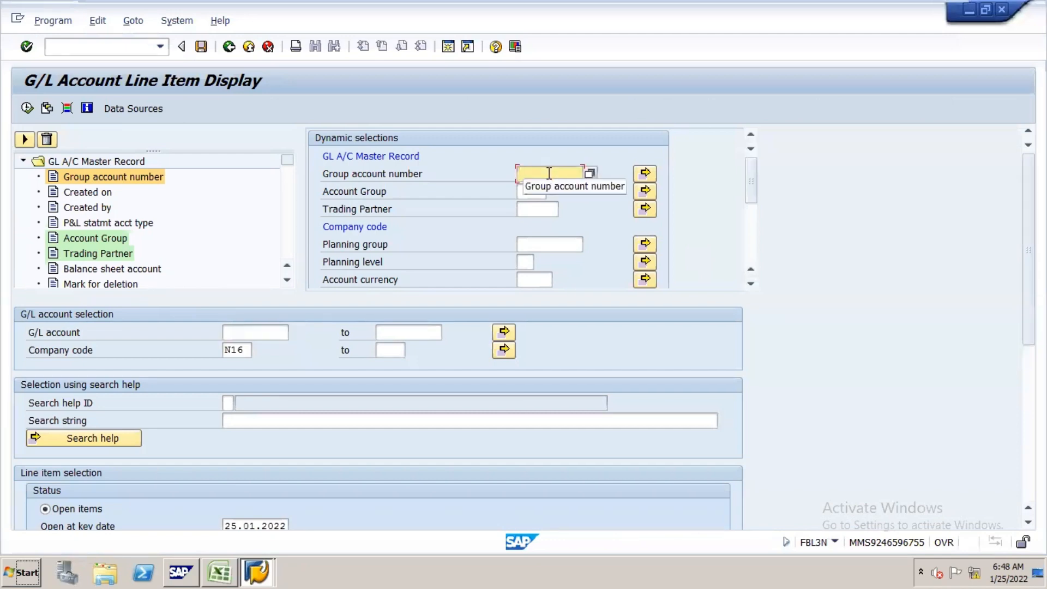
{"action": "type", "text": "200"}
{"action": "key", "text": "Down"}
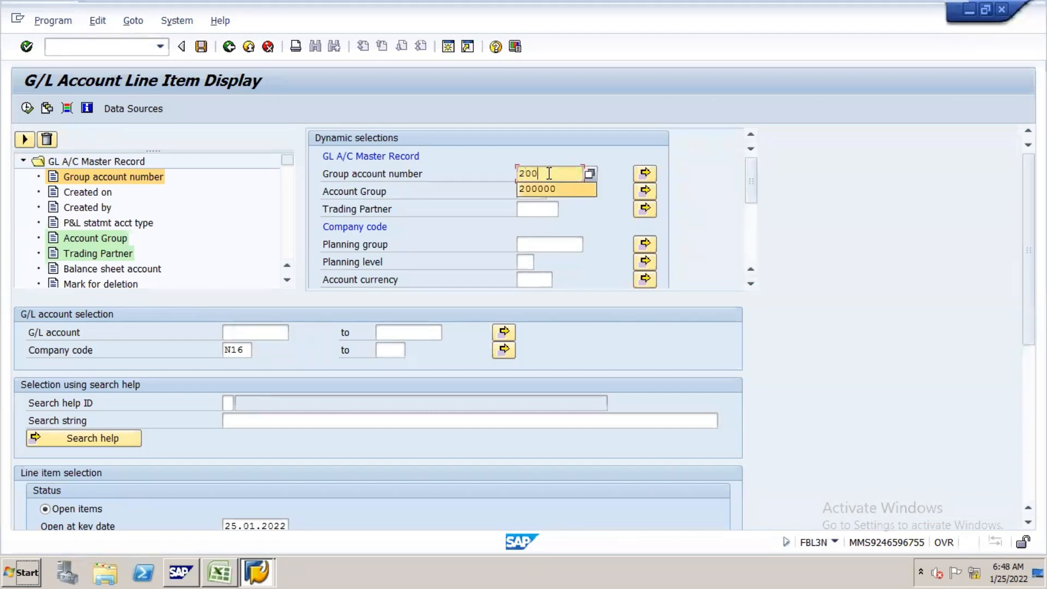
{"action": "key", "text": "Return"}
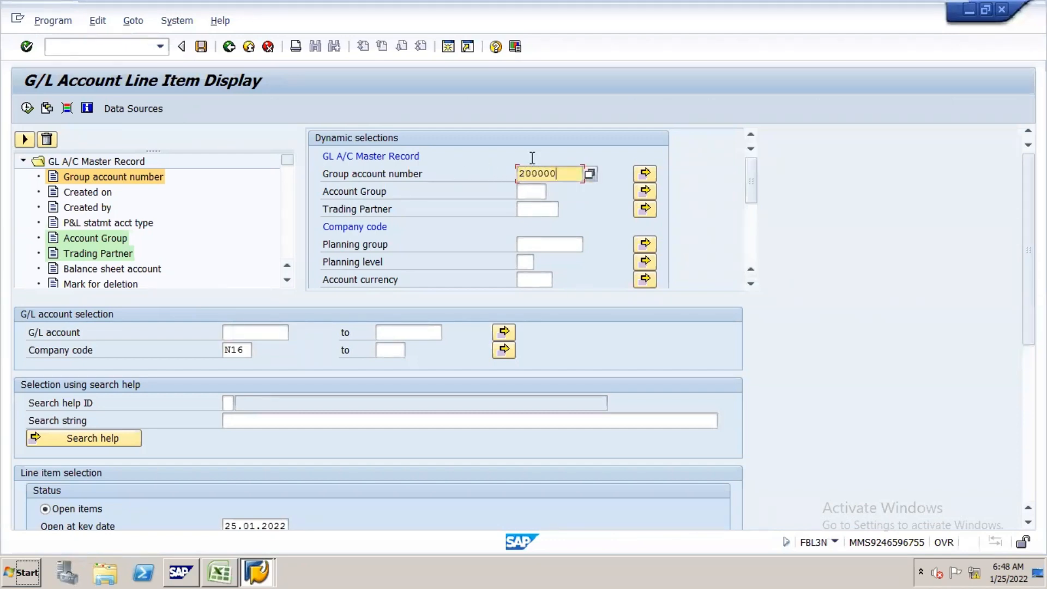
{"action": "left_click", "coordinate": [27, 108]}
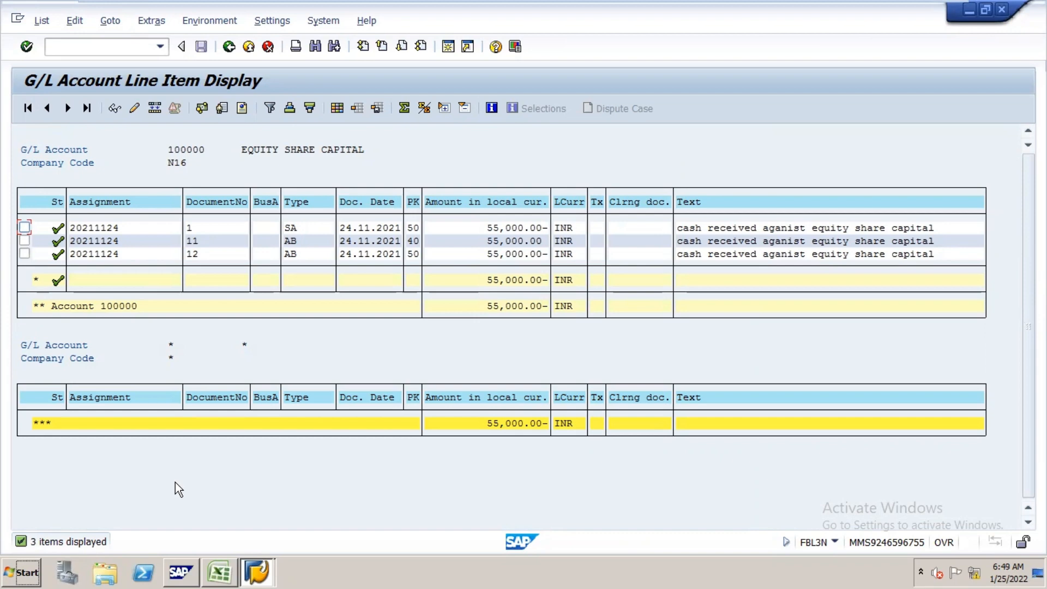
Step: Switch to the Excel notes and enter company codes N16, N17 and N18 in cells J160, L160 and N160
{"action": "left_click", "coordinate": [218, 561]}
{"action": "left_click", "coordinate": [607, 421]}
{"action": "key", "text": "Down"}
{"action": "key", "text": "Down"}
{"action": "key", "text": "Down"}
{"action": "key", "text": "Down"}
{"action": "key", "text": "Down"}
{"action": "key", "text": "Down"}
{"action": "key", "text": "Down"}
{"action": "key", "text": "Down"}
{"action": "key", "text": "Down"}
{"action": "key", "text": "Down"}
{"action": "key", "text": "Down"}
{"action": "key", "text": "Down"}
{"action": "key", "text": "Down"}
{"action": "key", "text": "Down"}
{"action": "key", "text": "Down"}
{"action": "key", "text": "Down"}
{"action": "key", "text": "Down"}
{"action": "key", "text": "Down"}
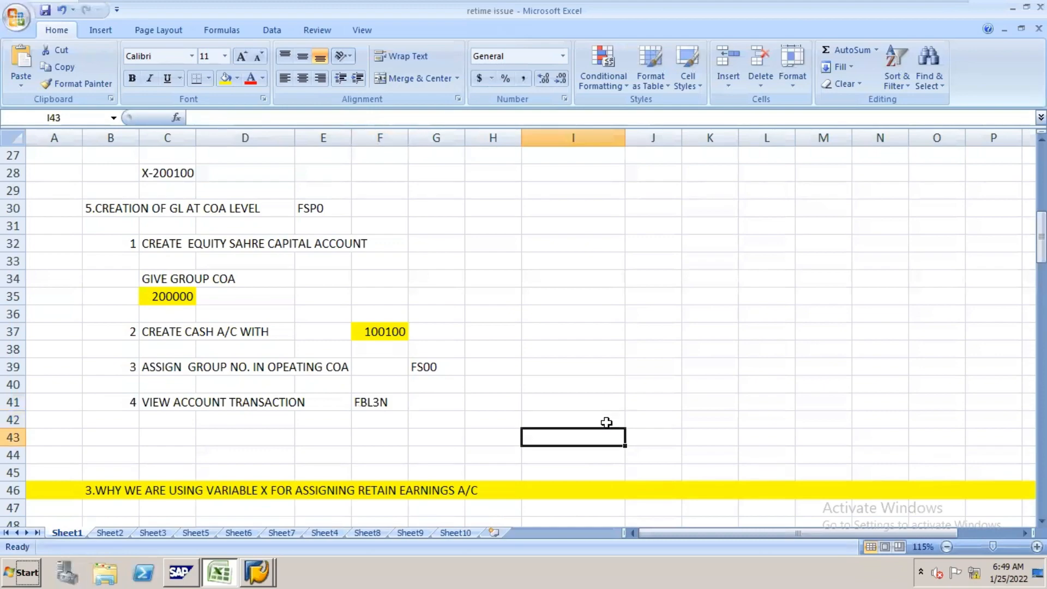
{"action": "key", "text": "Down"}
{"action": "key", "text": "Down"}
{"action": "key", "text": "Down"}
{"action": "key", "text": "Down"}
{"action": "key", "text": "Down"}
{"action": "key", "text": "Down"}
{"action": "key", "text": "Down"}
{"action": "key", "text": "Down"}
{"action": "key", "text": "Down"}
{"action": "key", "text": "Down"}
{"action": "key", "text": "Down"}
{"action": "key", "text": "Down"}
{"action": "key", "text": "Down"}
{"action": "key", "text": "Down"}
{"action": "key", "text": "Down"}
{"action": "key", "text": "Down"}
{"action": "key", "text": "Down"}
{"action": "key", "text": "Down"}
{"action": "key", "text": "Down"}
{"action": "key", "text": "Down"}
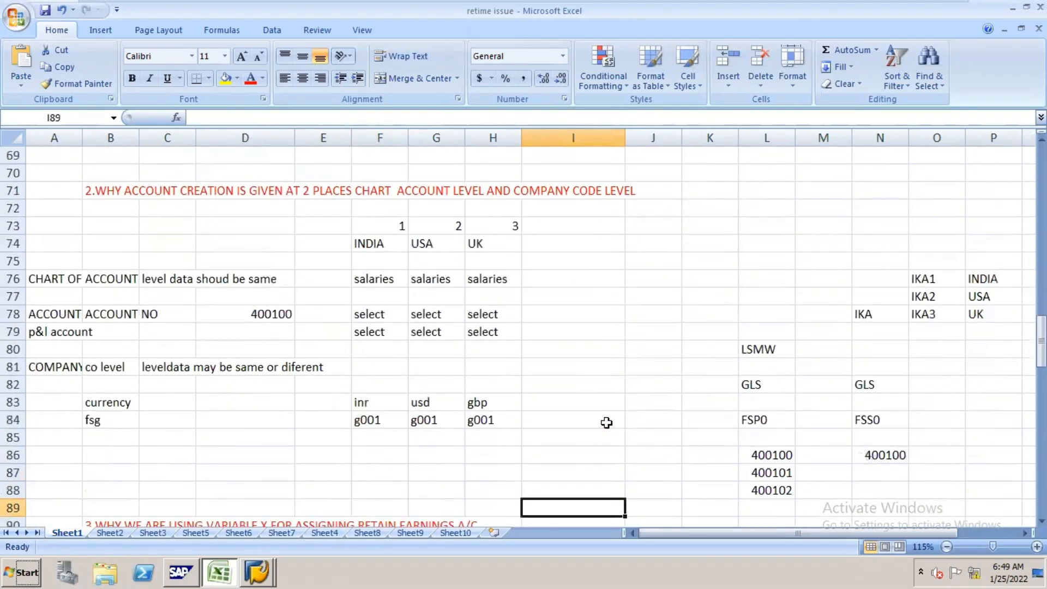
{"action": "key", "text": "Down"}
{"action": "key", "text": "Down"}
{"action": "key", "text": "Down"}
{"action": "key", "text": "Down"}
{"action": "key", "text": "Down"}
{"action": "key", "text": "Down"}
{"action": "key", "text": "Down"}
{"action": "key", "text": "Down"}
{"action": "key", "text": "Down"}
{"action": "key", "text": "Down"}
{"action": "key", "text": "Down"}
{"action": "key", "text": "Down"}
{"action": "key", "text": "Down"}
{"action": "key", "text": "Down"}
{"action": "key", "text": "Down"}
{"action": "key", "text": "Down"}
{"action": "key", "text": "Down"}
{"action": "key", "text": "Down"}
{"action": "key", "text": "Down"}
{"action": "key", "text": "Down"}
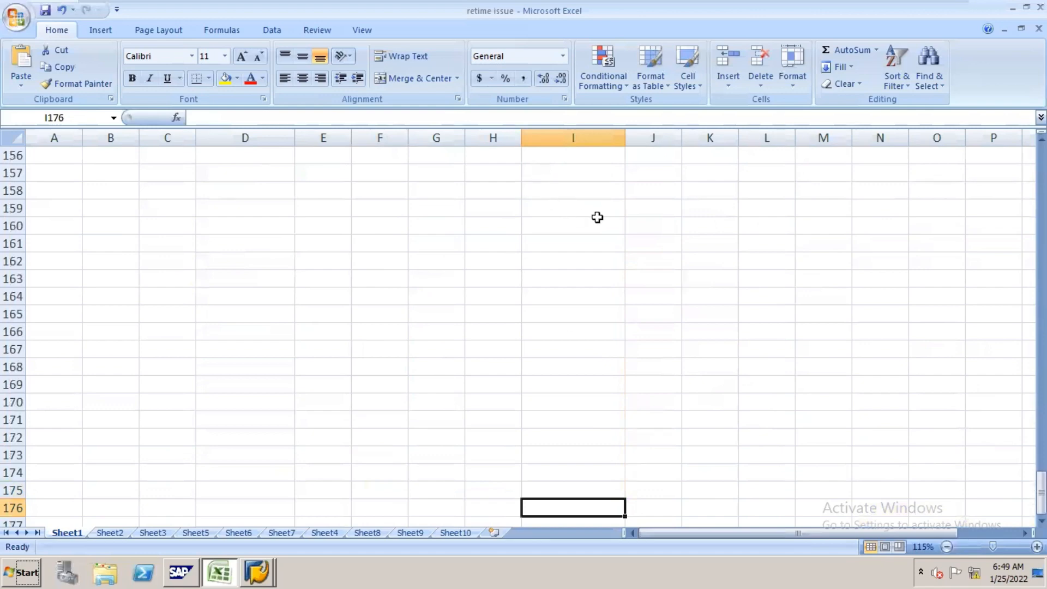
{"action": "left_click", "coordinate": [648, 225]}
{"action": "type", "text": "N1"}
{"action": "key", "text": "Tab"}
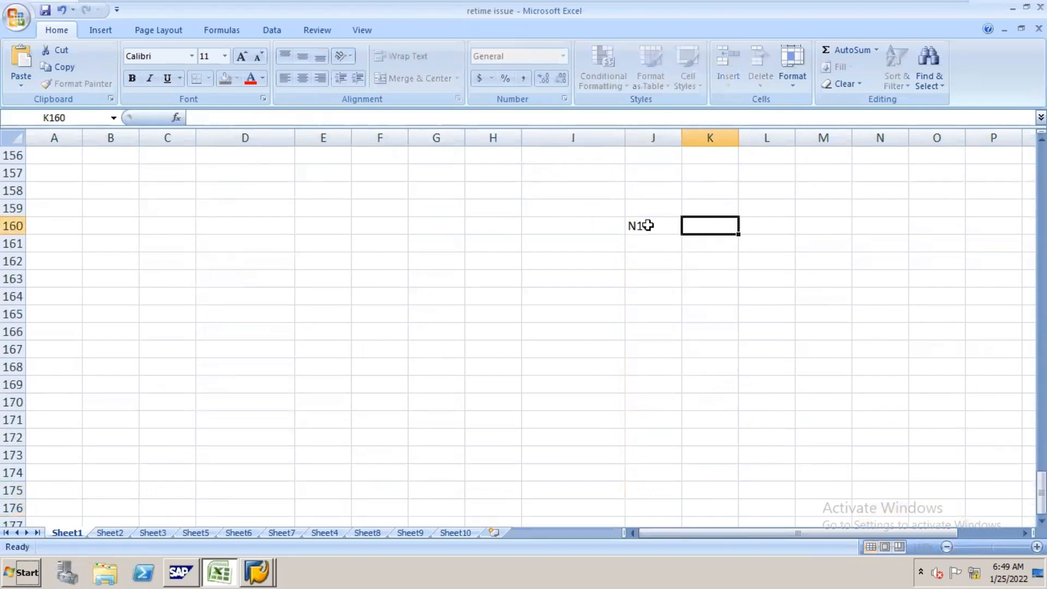
{"action": "key", "text": "Tab"}
{"action": "type", "text": "N17"}
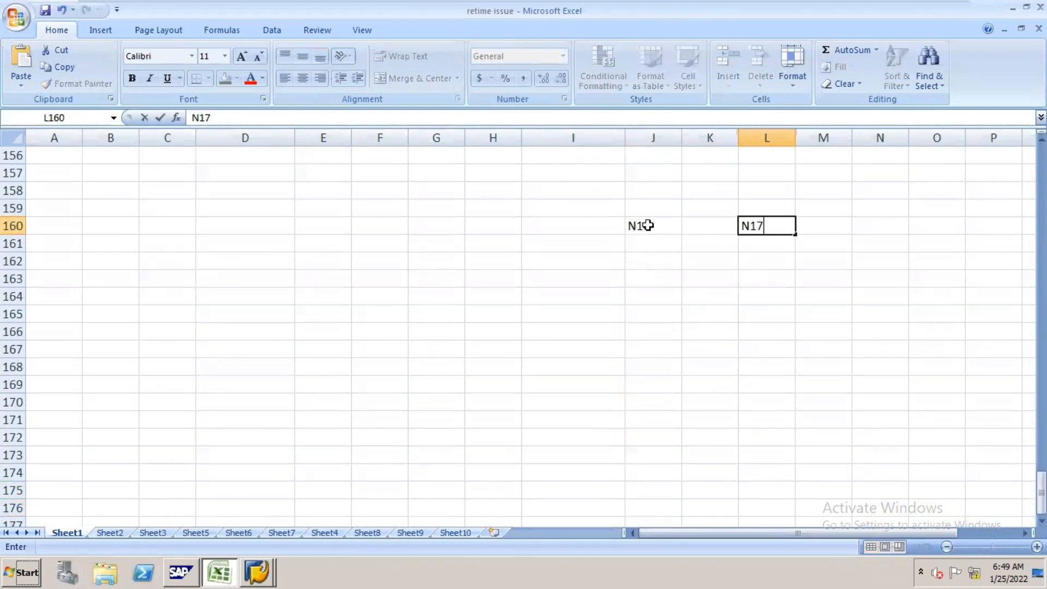
{"action": "key", "text": "Tab"}
{"action": "key", "text": "Tab"}
{"action": "type", "text": "N18"}
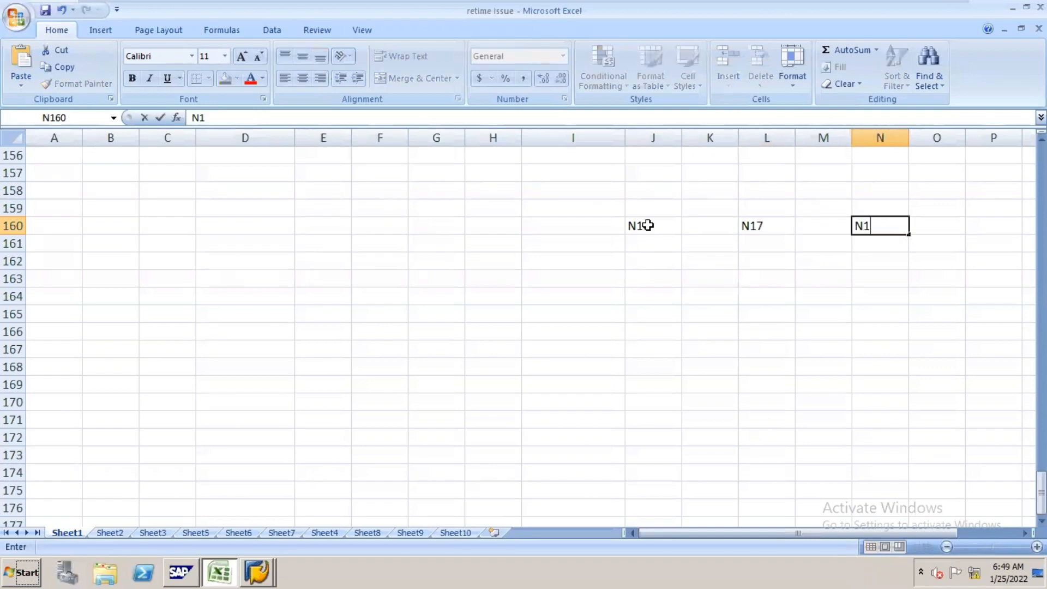
Step: Enter the operating account numbers 10000, 30000 and 400000 under the company codes in cells J162, L162 and N162
{"action": "left_click", "coordinate": [658, 261]}
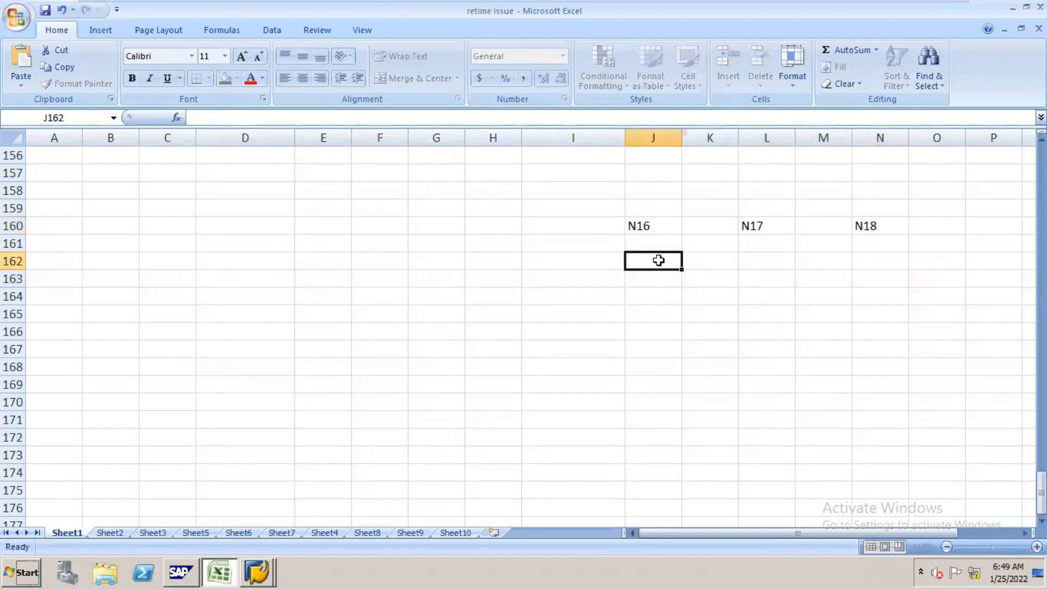
{"action": "type", "text": "10000"}
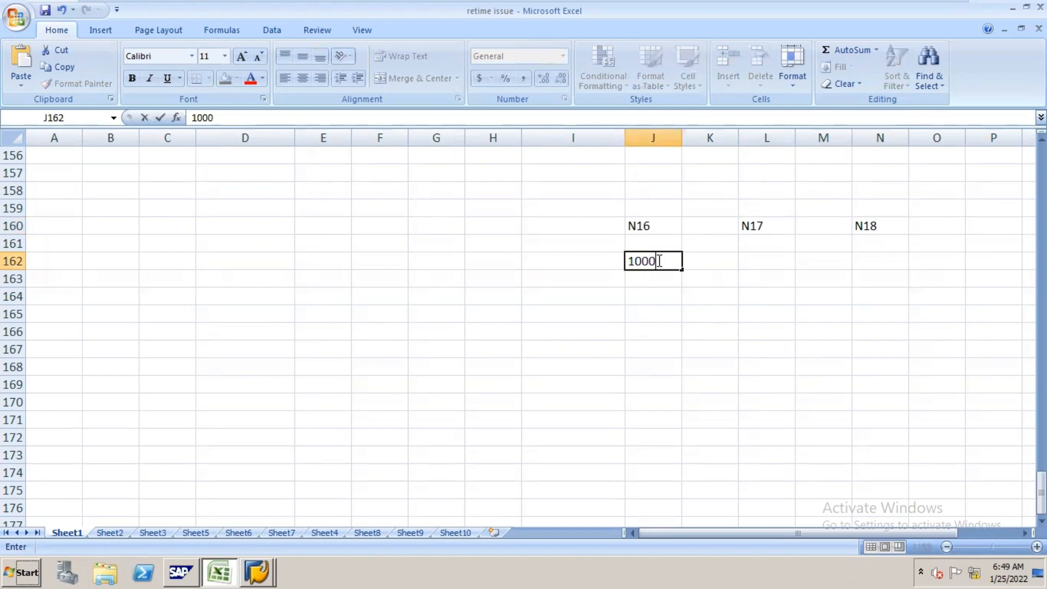
{"action": "key", "text": "Tab"}
{"action": "key", "text": "Tab"}
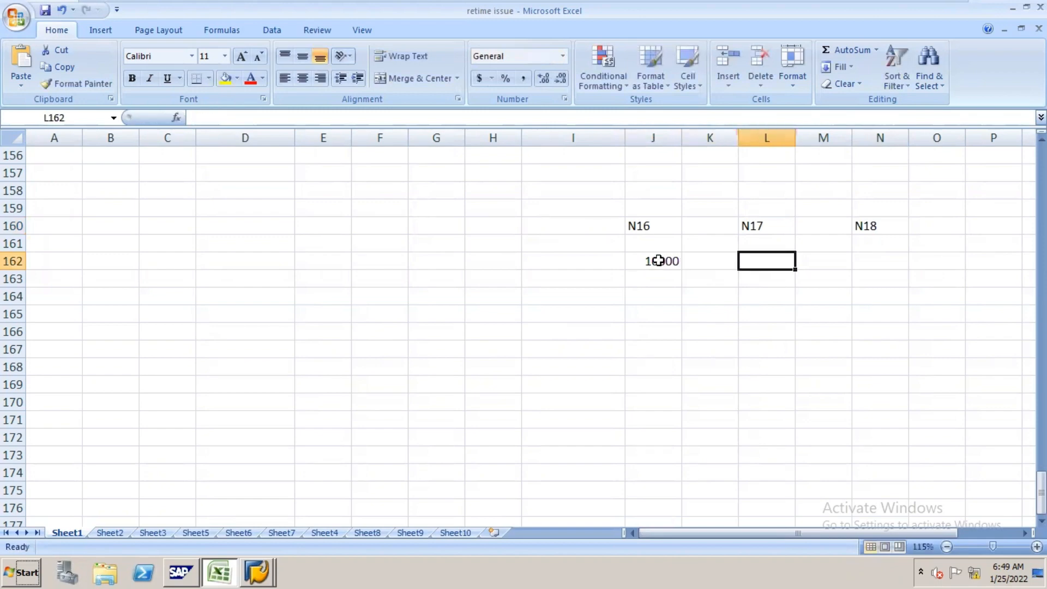
{"action": "type", "text": "300000"}
{"action": "key", "text": "BackSpace"}
{"action": "key", "text": "Tab"}
{"action": "key", "text": "Tab"}
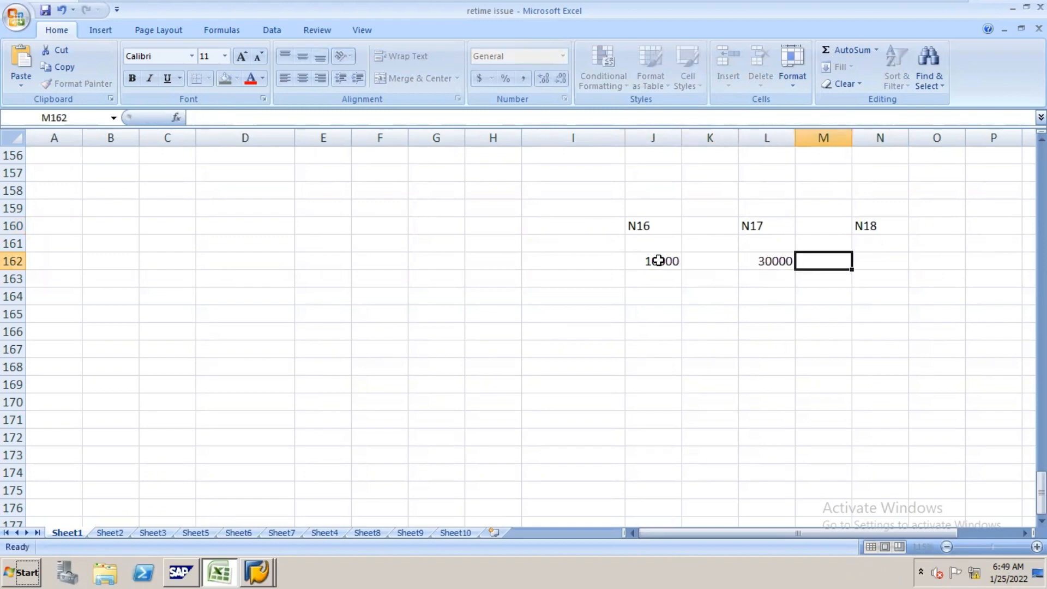
{"action": "type", "text": "40000"}
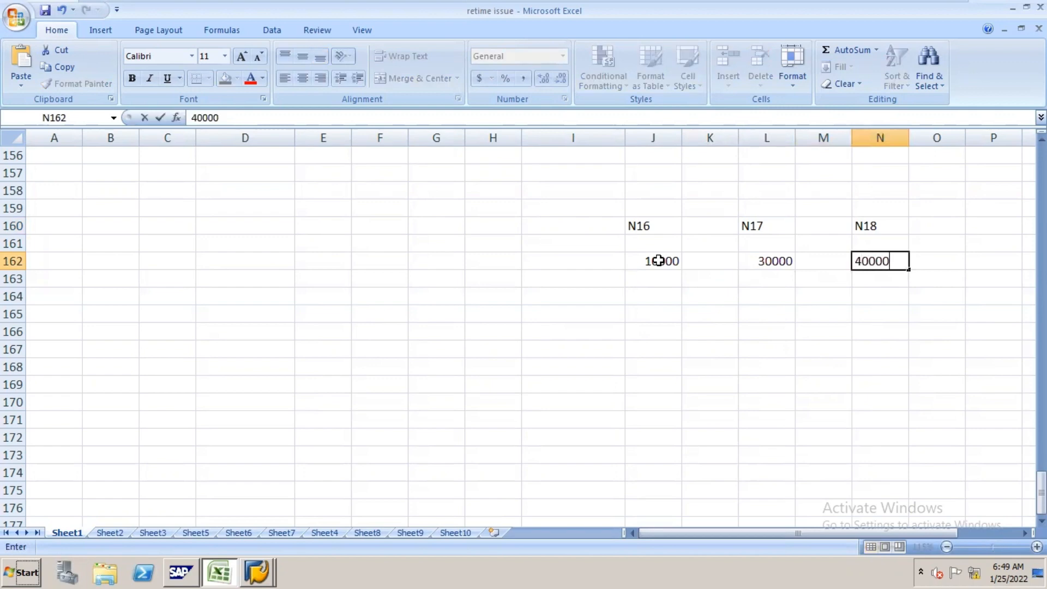
{"action": "type", "text": "0"}
Step: Enter group account number 200000 in cells J164 and L164, and 20000 in cell N164
{"action": "left_click", "coordinate": [659, 293]}
{"action": "type", "text": "20"}
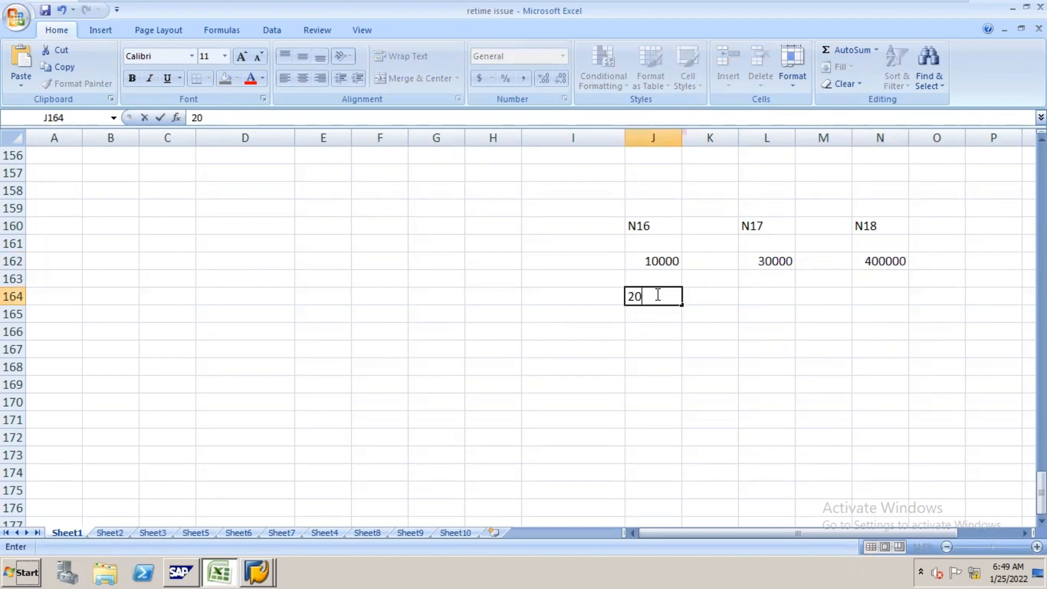
{"action": "type", "text": "0000"}
{"action": "key", "text": "Tab"}
{"action": "key", "text": "Tab"}
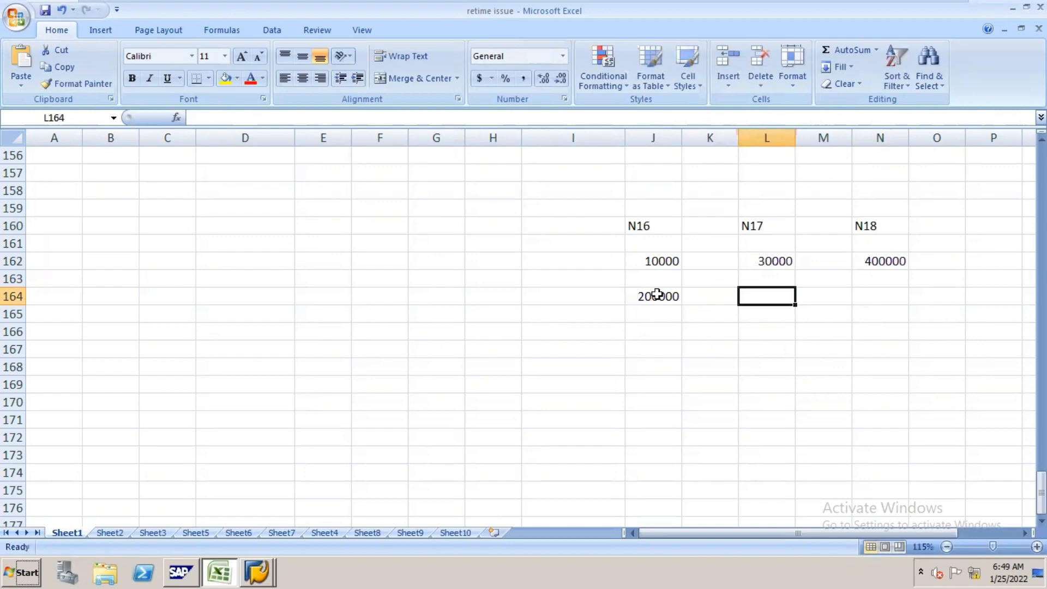
{"action": "type", "text": "200000"}
{"action": "key", "text": "Tab"}
{"action": "key", "text": "Tab"}
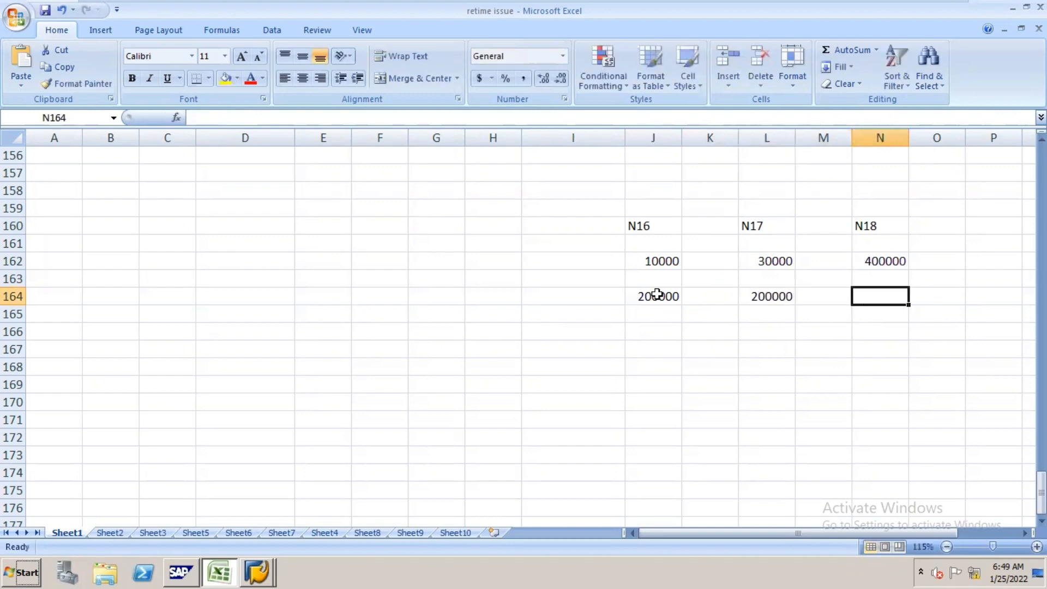
{"action": "type", "text": "200000"}
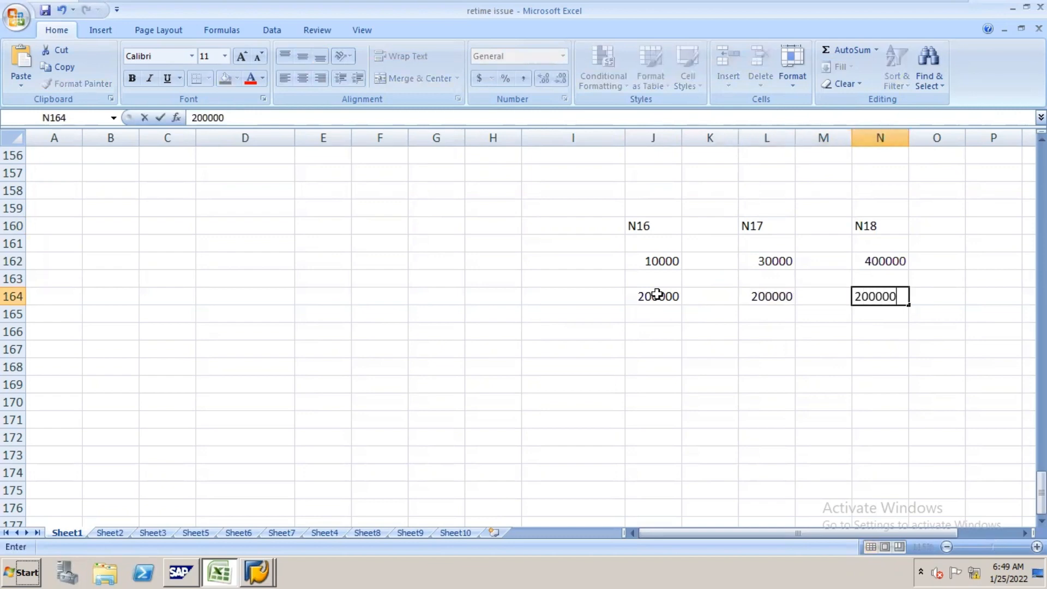
{"action": "key", "text": "BackSpace"}
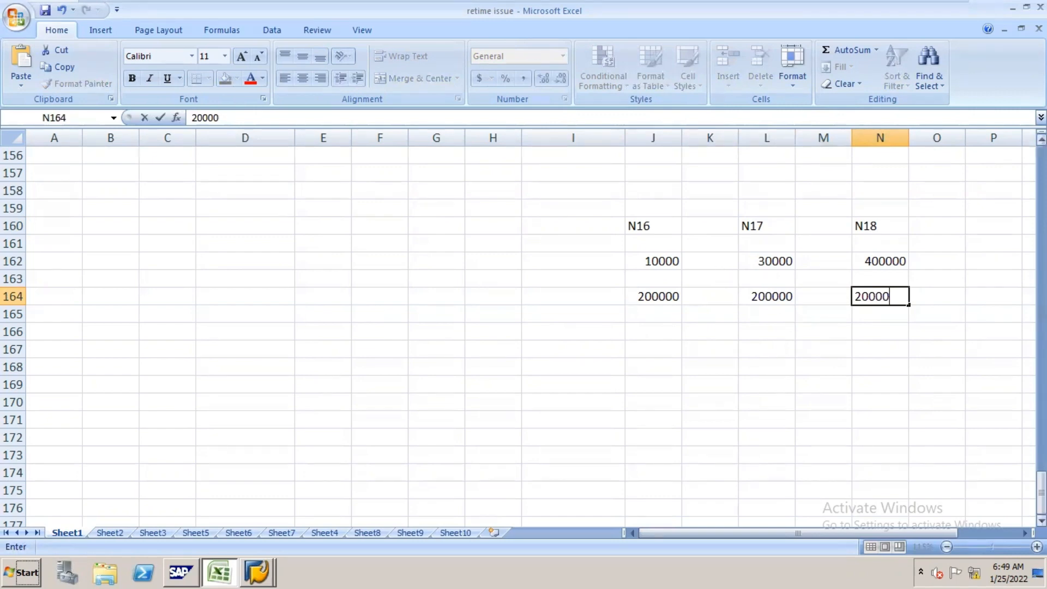
Step: Compare the SAP line item report for company code N16 with the group account example in the Excel notes
{"action": "key", "text": "alt+Tab"}
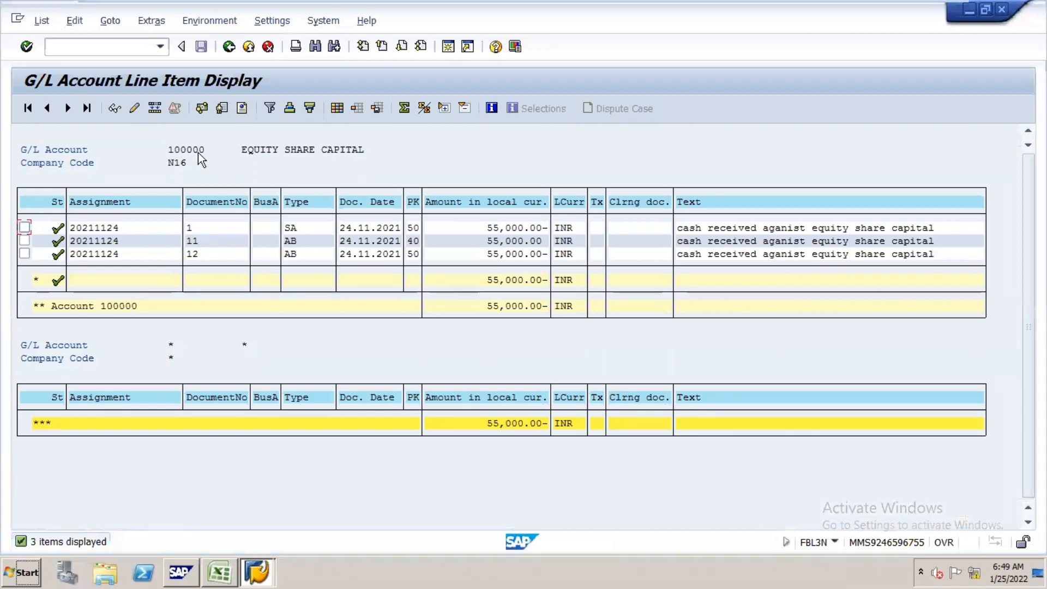
{"action": "key", "text": "alt"}
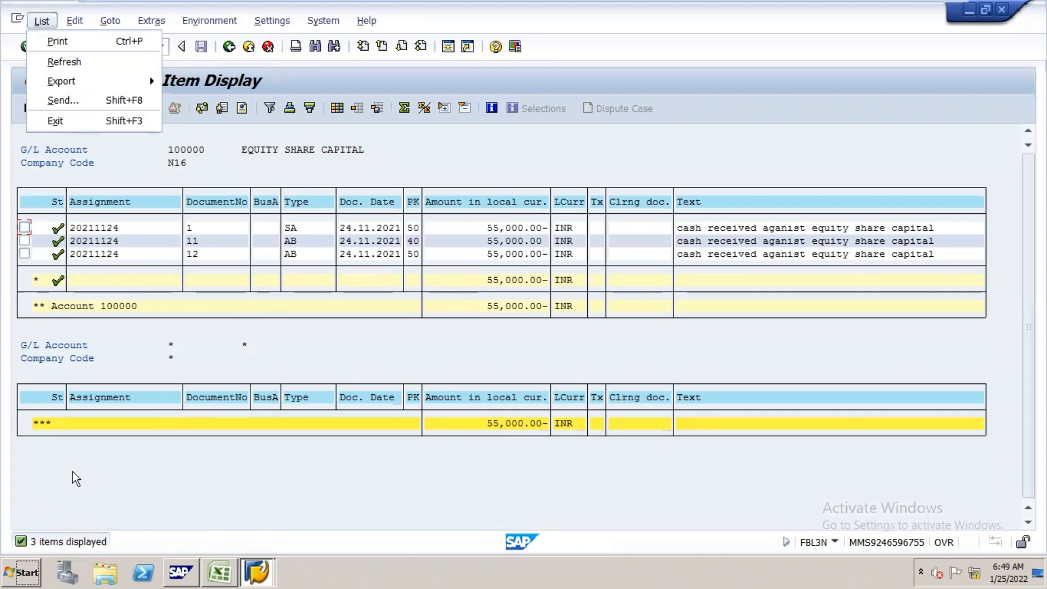
{"action": "key", "text": "alt+Tab"}
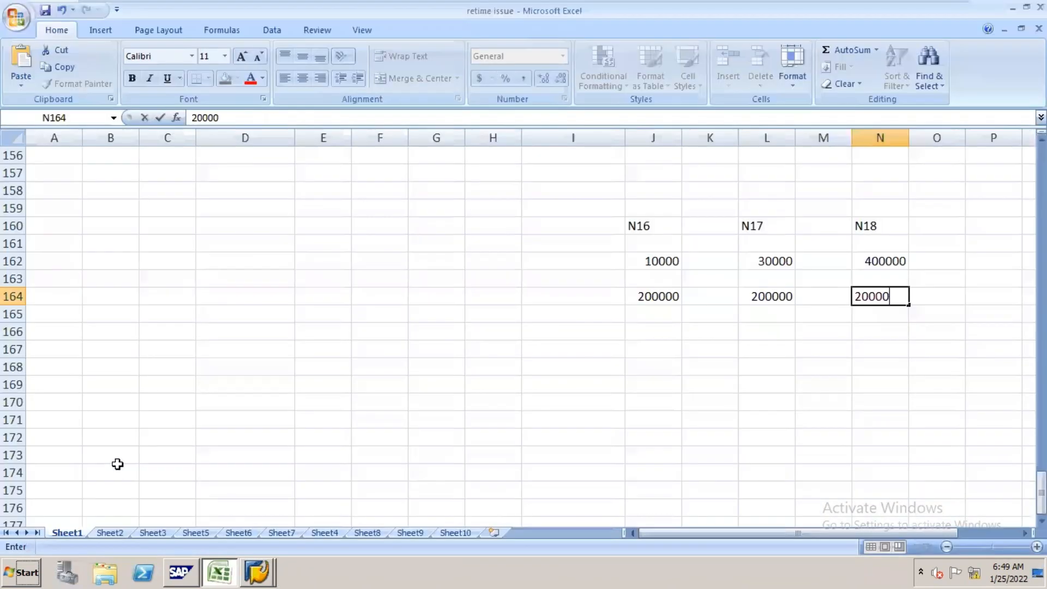
{"action": "key", "text": "alt+Tab"}
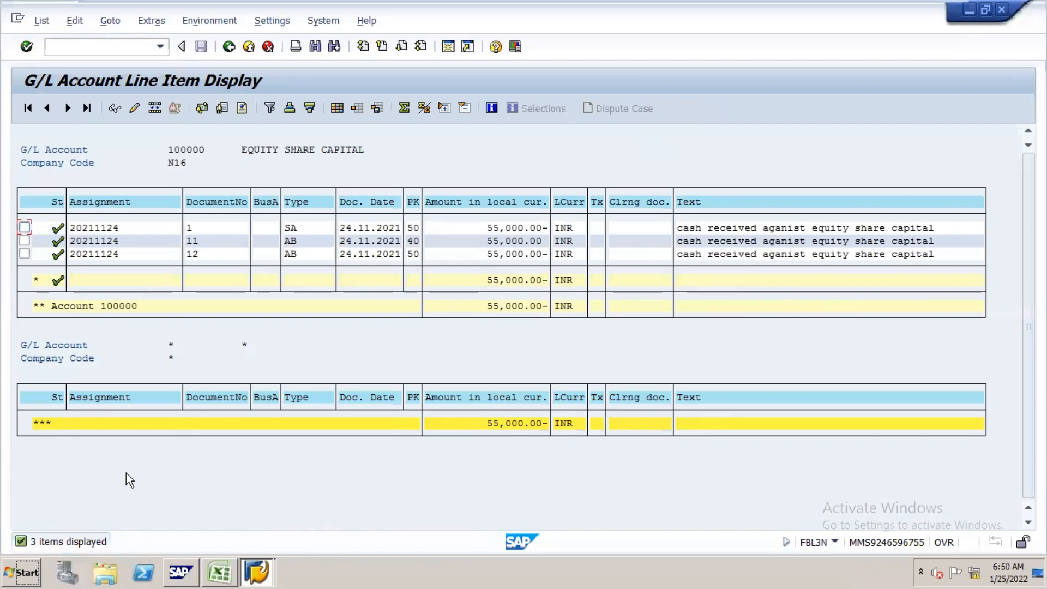
{"action": "key", "text": "alt+Tab"}
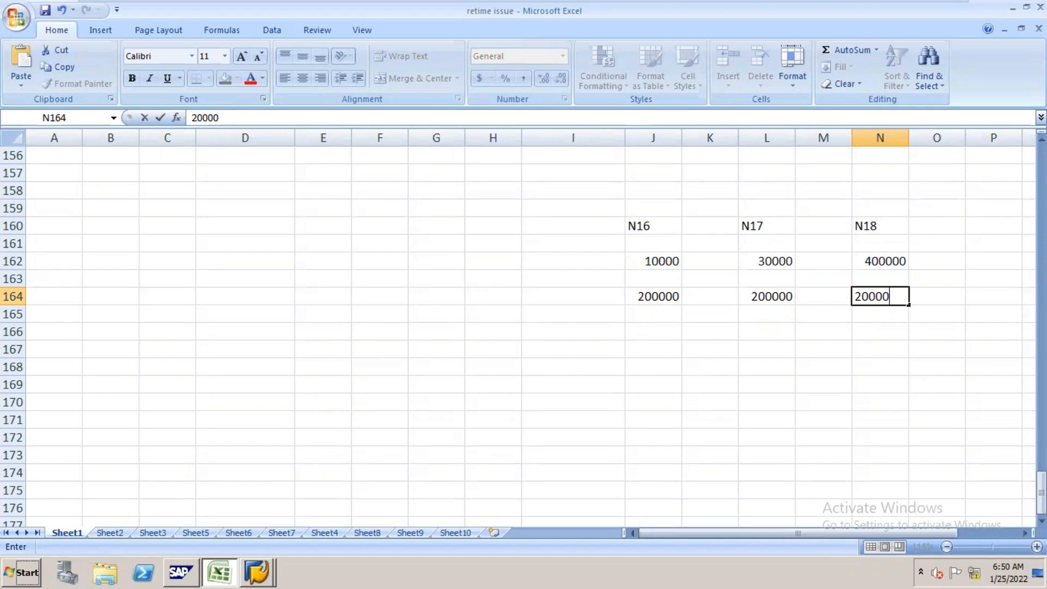
{"action": "key", "text": "alt+Tab"}
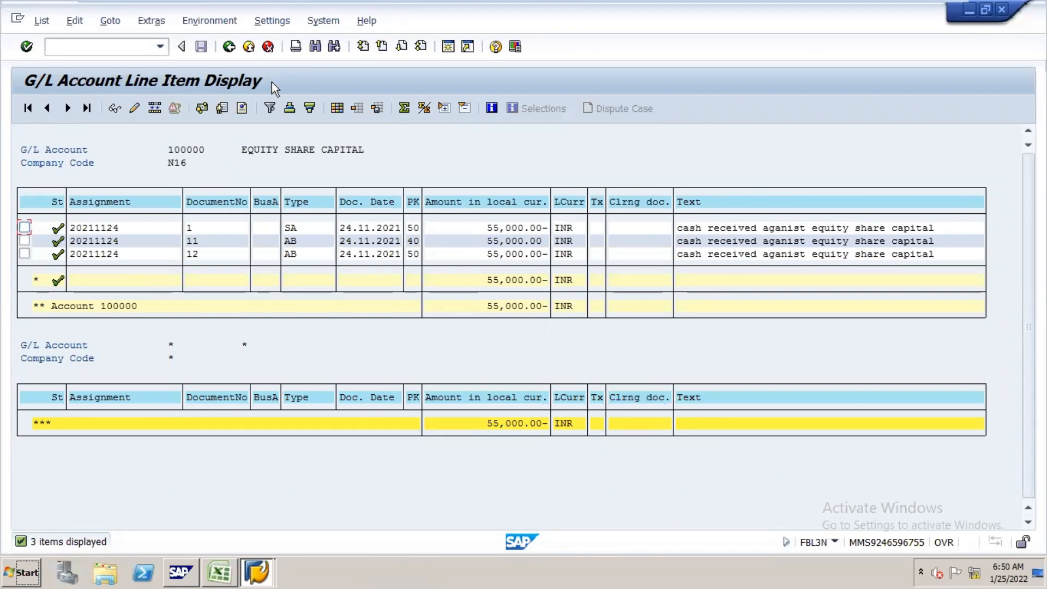
Step: Go back to the line item selection, show the dynamic selections and rerun the report for group account 200000
{"action": "left_click", "coordinate": [229, 47]}
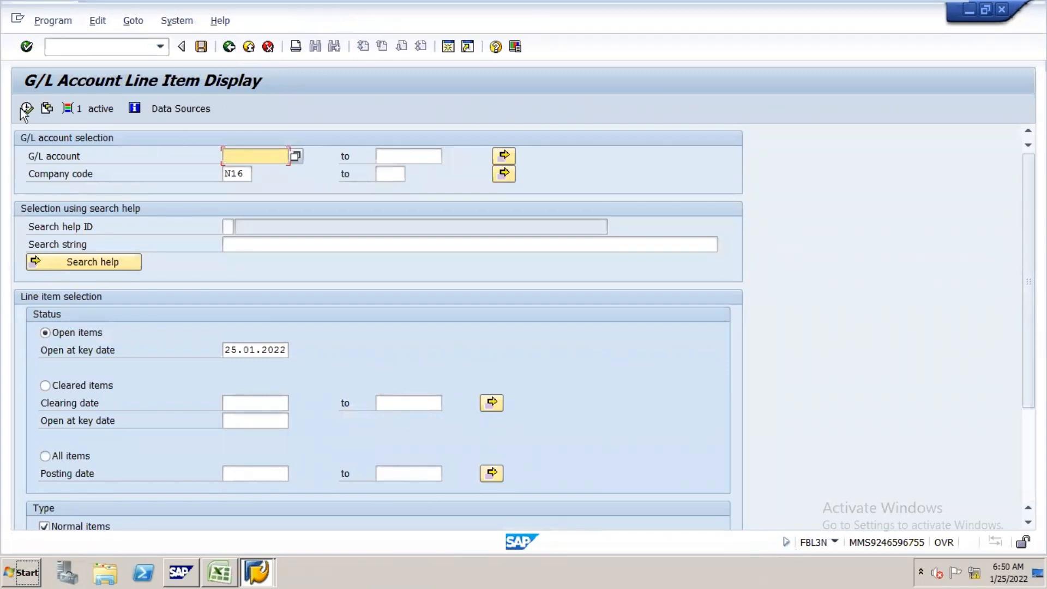
{"action": "left_click", "coordinate": [133, 22]}
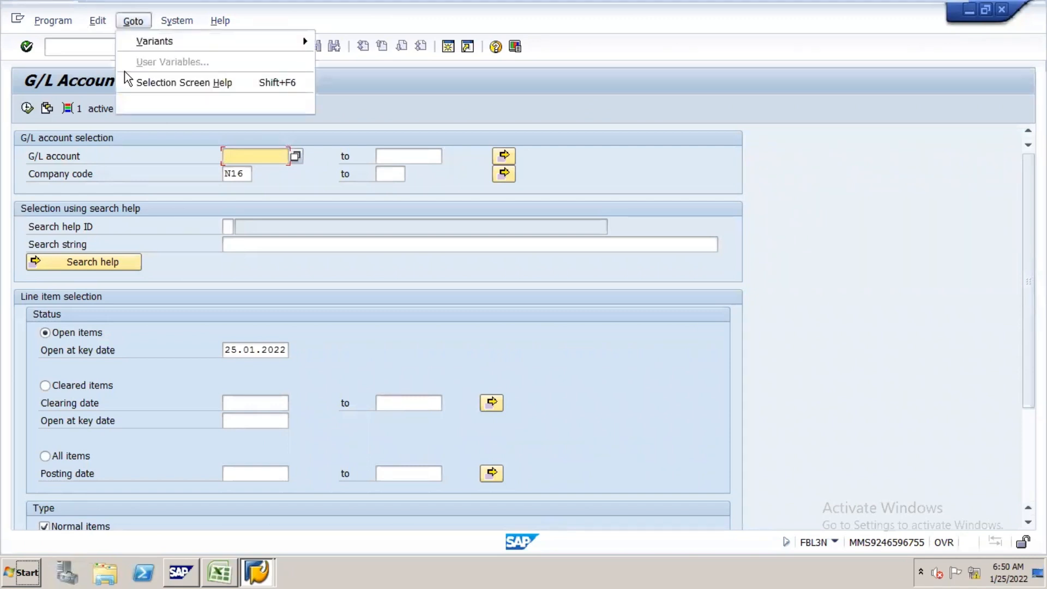
{"action": "left_click", "coordinate": [96, 23]}
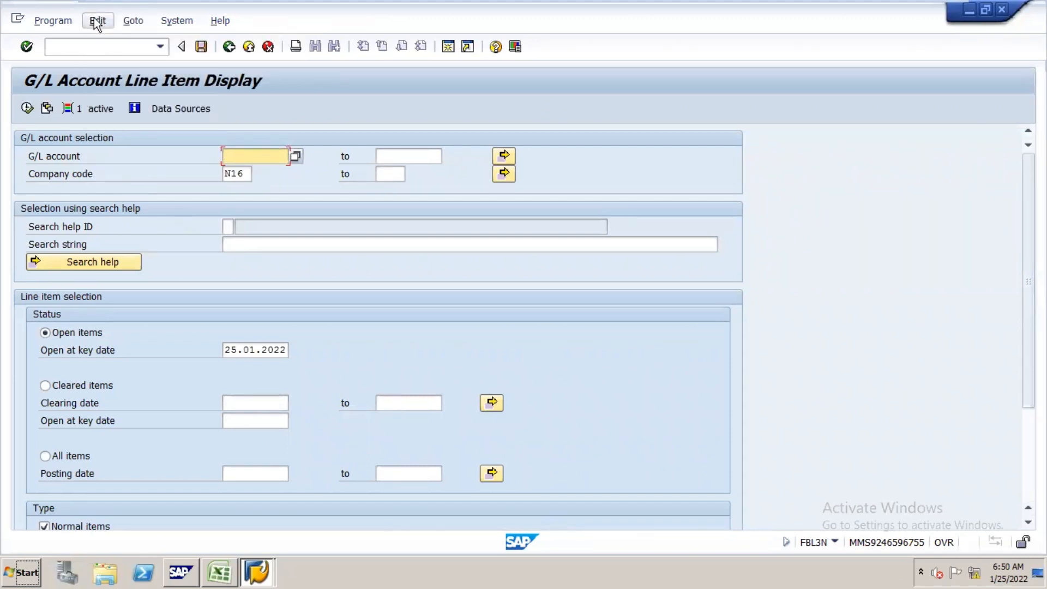
{"action": "left_click", "coordinate": [98, 22]}
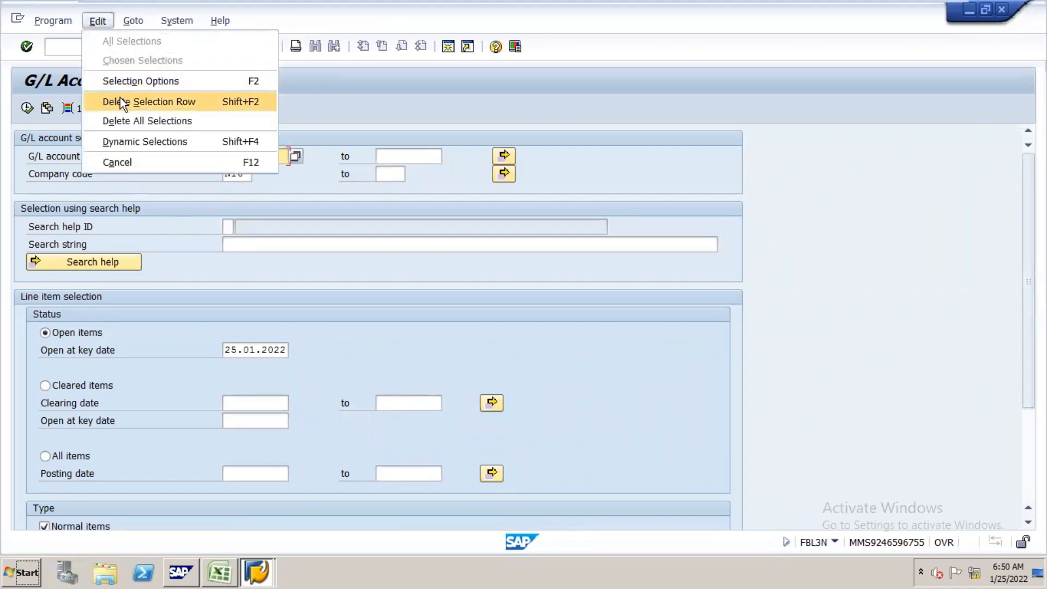
{"action": "left_click", "coordinate": [148, 141]}
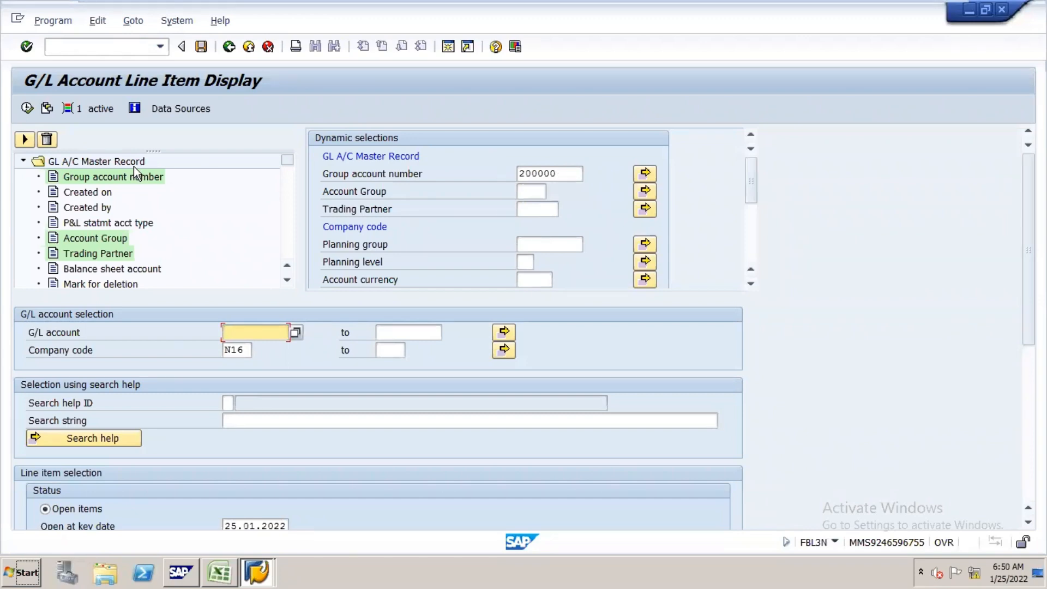
{"action": "left_click", "coordinate": [28, 108]}
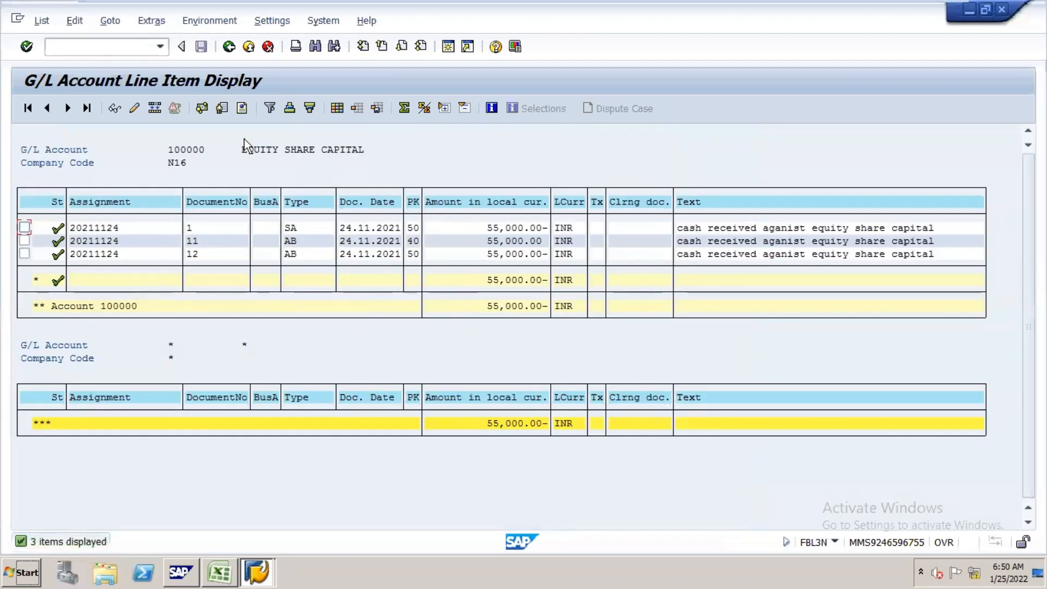
Step: Return to the selection screen, show the dynamic selections and extend the company code range from N16 to N18
{"action": "left_click", "coordinate": [228, 47]}
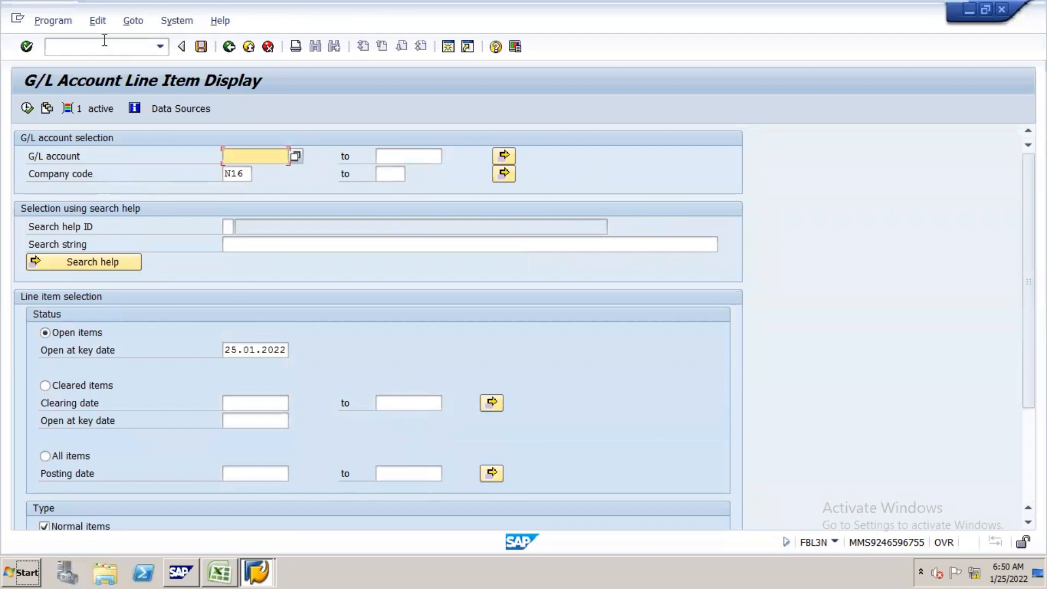
{"action": "left_click", "coordinate": [104, 23]}
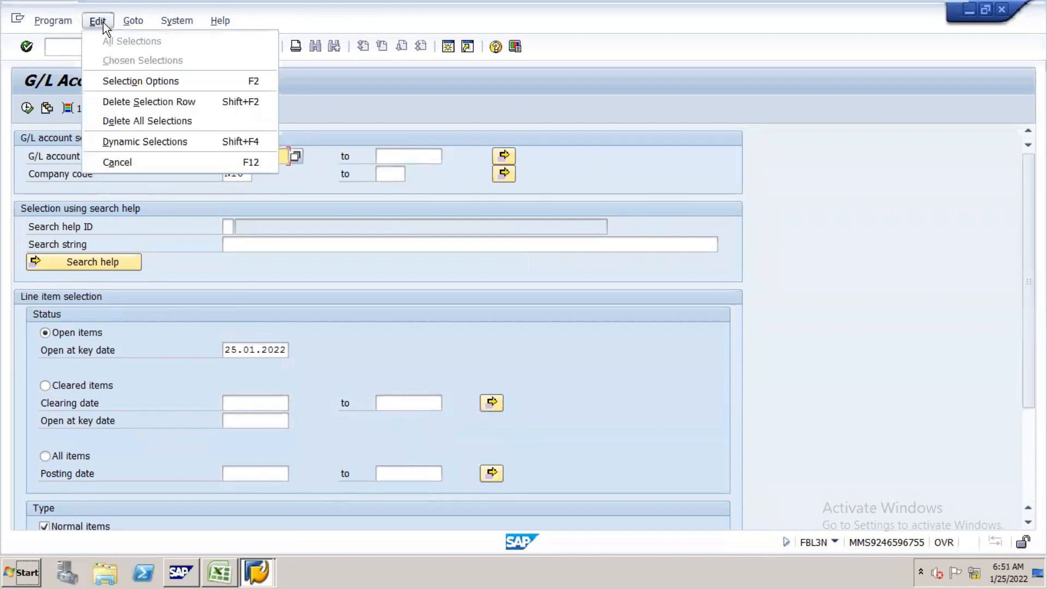
{"action": "left_click", "coordinate": [162, 142]}
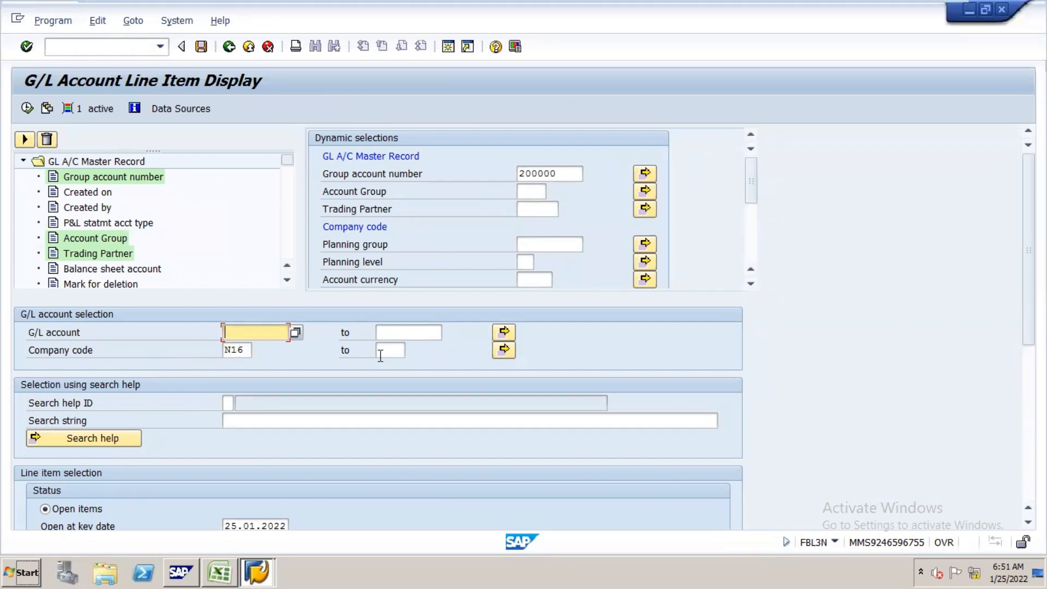
{"action": "left_click", "coordinate": [401, 356]}
{"action": "type", "text": "N18"}
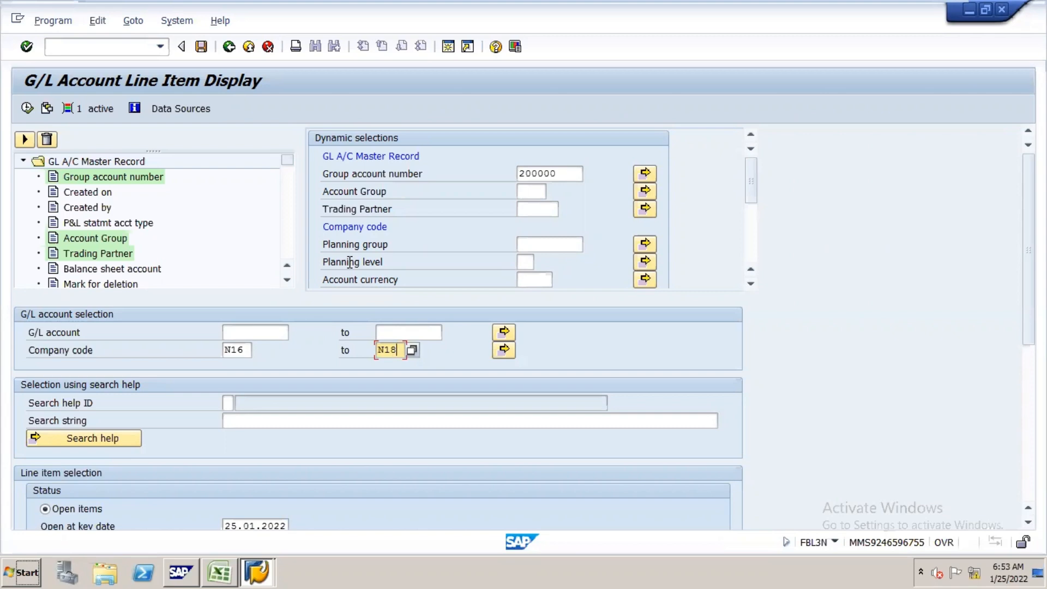
{"action": "left_click", "coordinate": [130, 50]}
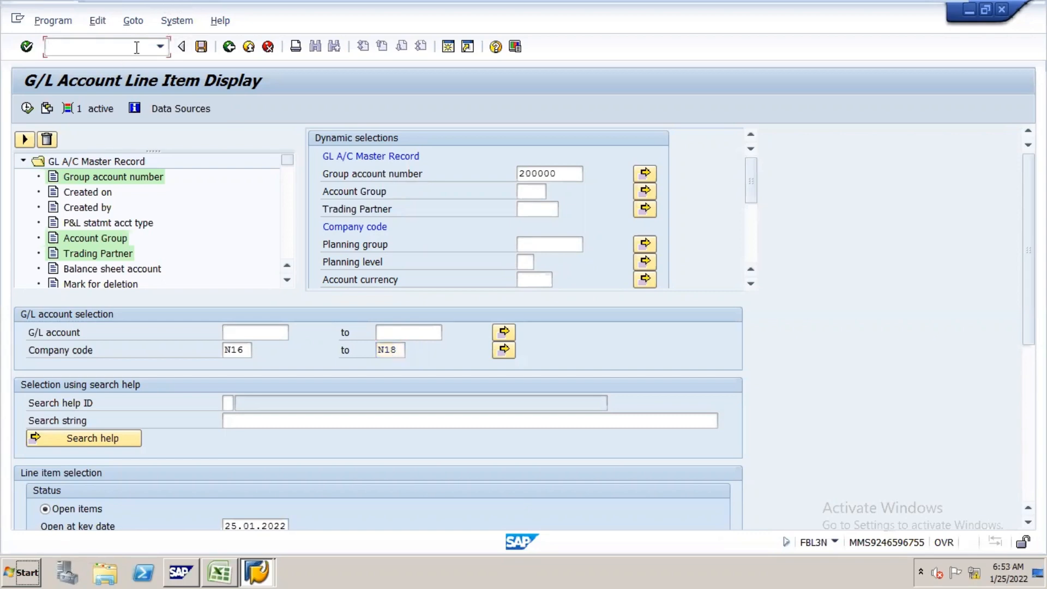
{"action": "type", "text": "/N"}
{"action": "key", "text": "BackSpace"}
{"action": "key", "text": "BackSpace"}
{"action": "type", "text": "/NOBUF"}
{"action": "key", "text": "Return"}
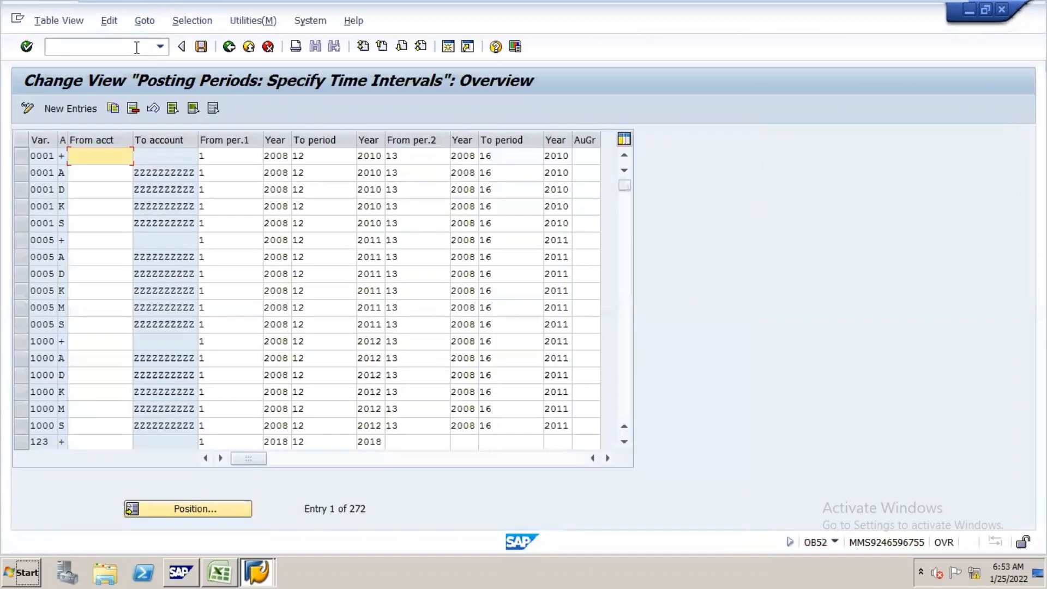
{"action": "left_click", "coordinate": [136, 47]}
{"action": "type", "text": "/NO"}
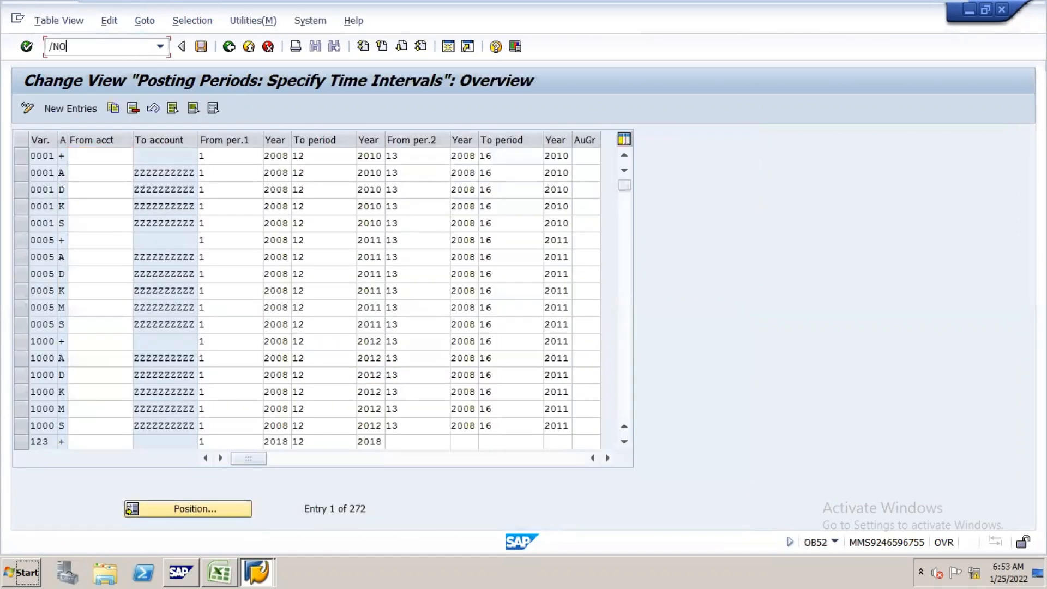
{"action": "type", "text": "BUF"}
{"action": "key", "text": "Return"}
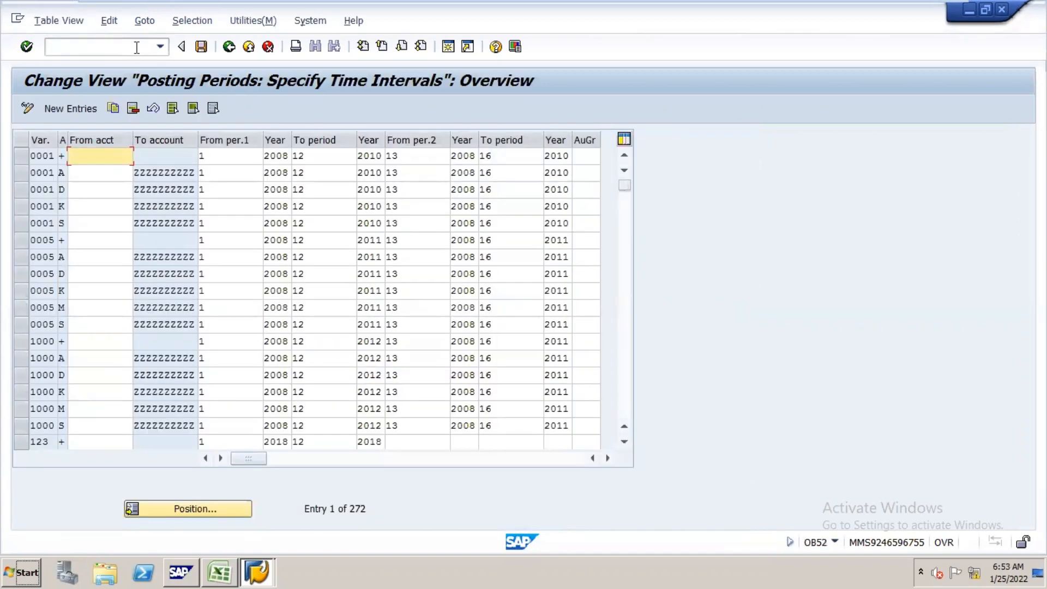
{"action": "left_click", "coordinate": [136, 47]}
{"action": "type", "text": "/NO"}
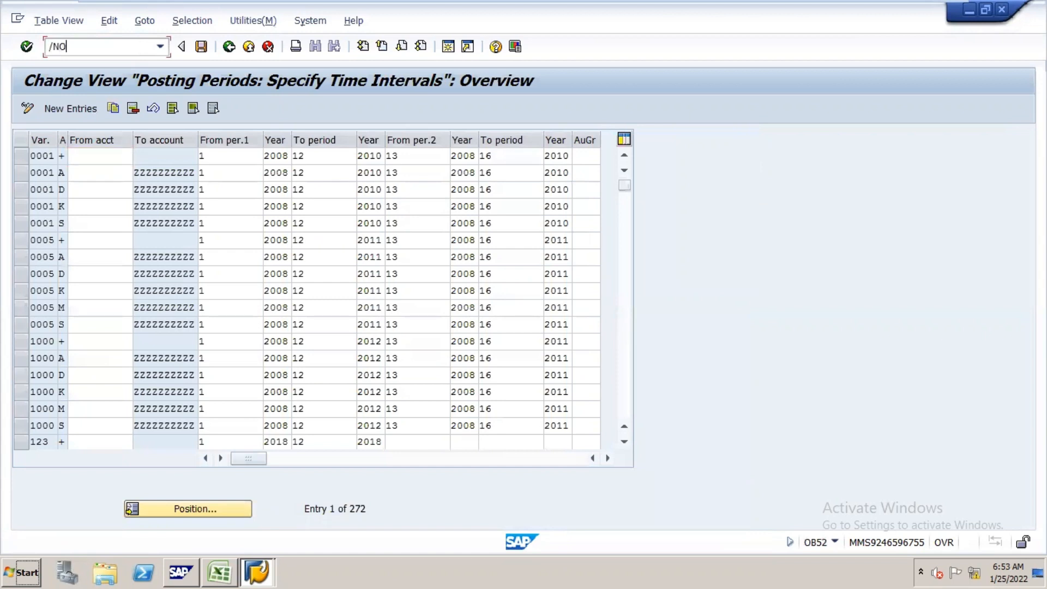
{"action": "type", "text": "BU"}
{"action": "key", "text": "BackSpace"}
{"action": "key", "text": "BackSpace"}
{"action": "key", "text": "BackSpace"}
{"action": "key", "text": "BackSpace"}
{"action": "type", "text": "/NOBUF"}
{"action": "key", "text": "Return"}
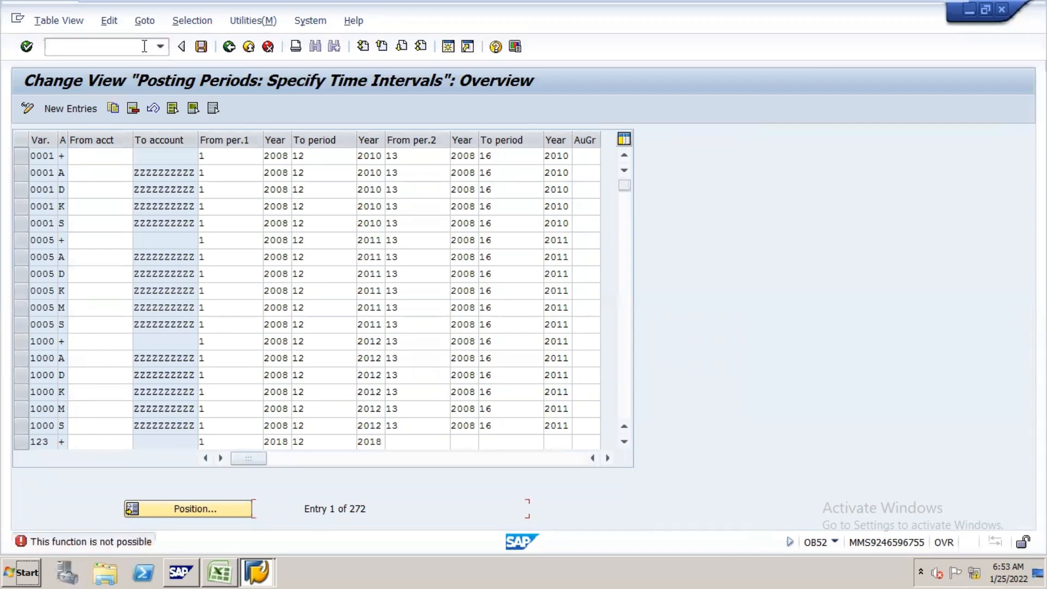
Step: Open transaction OB62 for assigning company codes to charts of accounts and position the list at company code N16
{"action": "left_click", "coordinate": [144, 46]}
{"action": "type", "text": "/NOB"}
{"action": "type", "text": "52"}
{"action": "key", "text": "Return"}
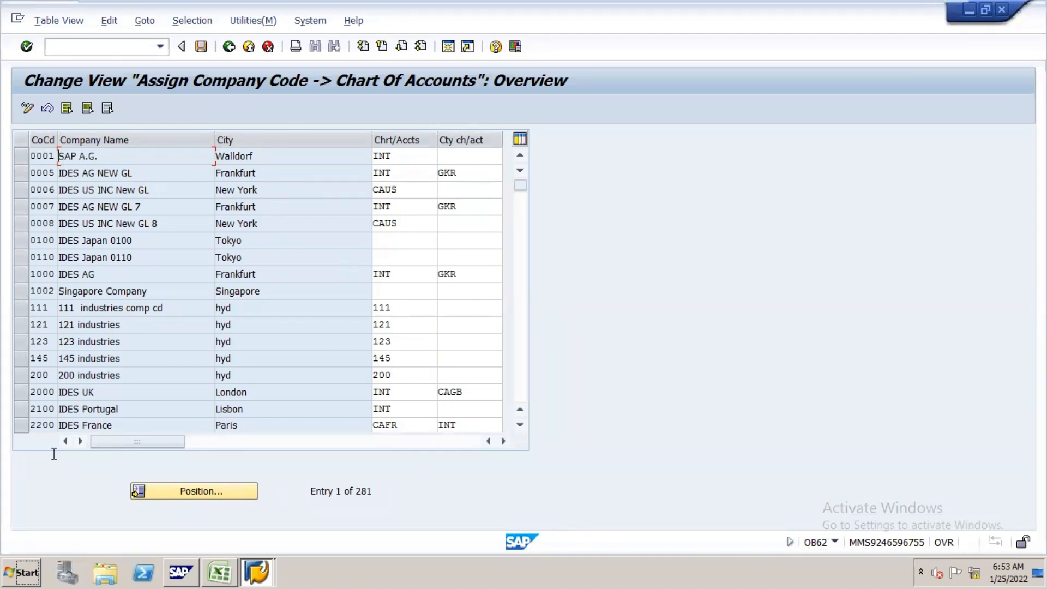
{"action": "left_click", "coordinate": [220, 495]}
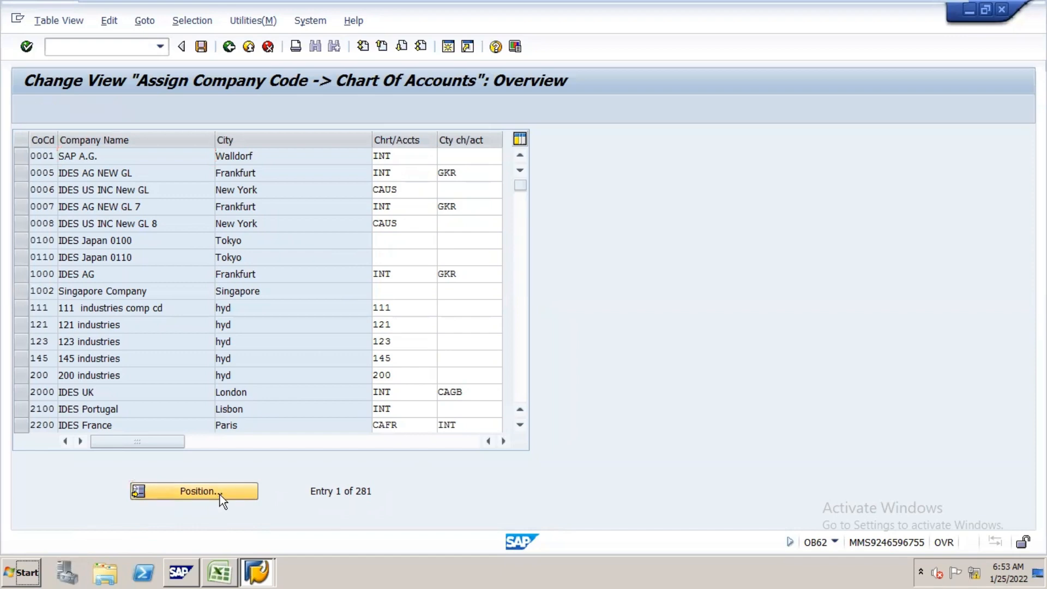
{"action": "type", "text": "N16"}
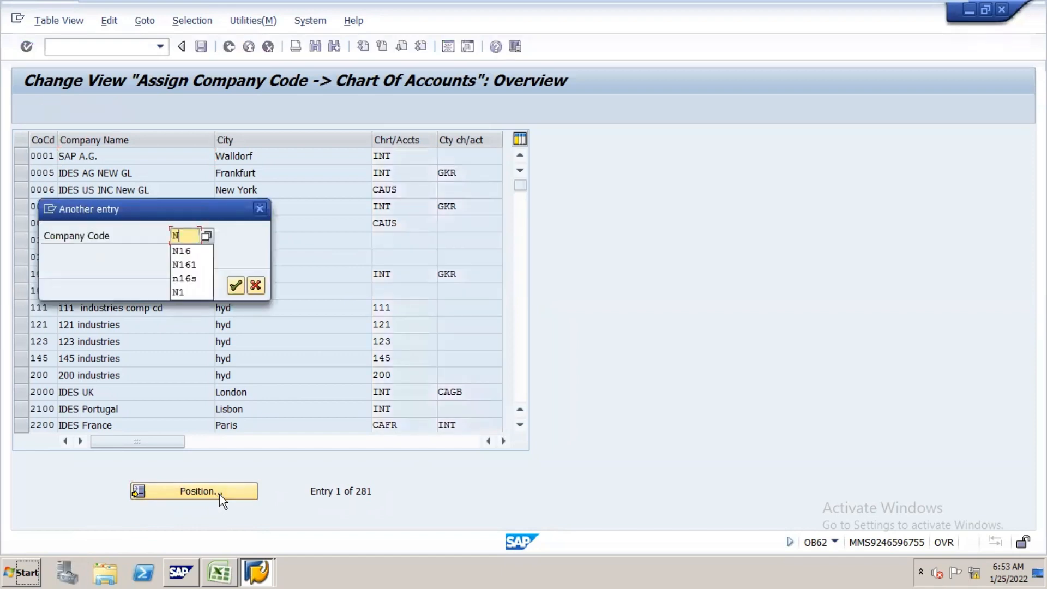
{"action": "key", "text": "Return"}
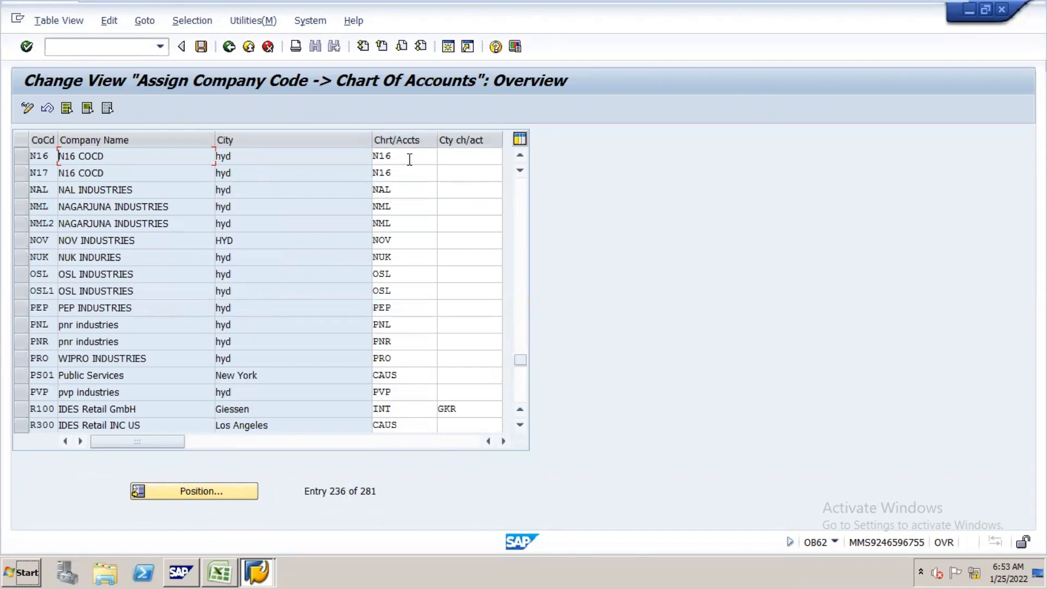
Step: Assign country chart of accounts CAIN to company code N16 and save it in the N16 CONFIGURATION customizing request
{"action": "left_click", "coordinate": [462, 155]}
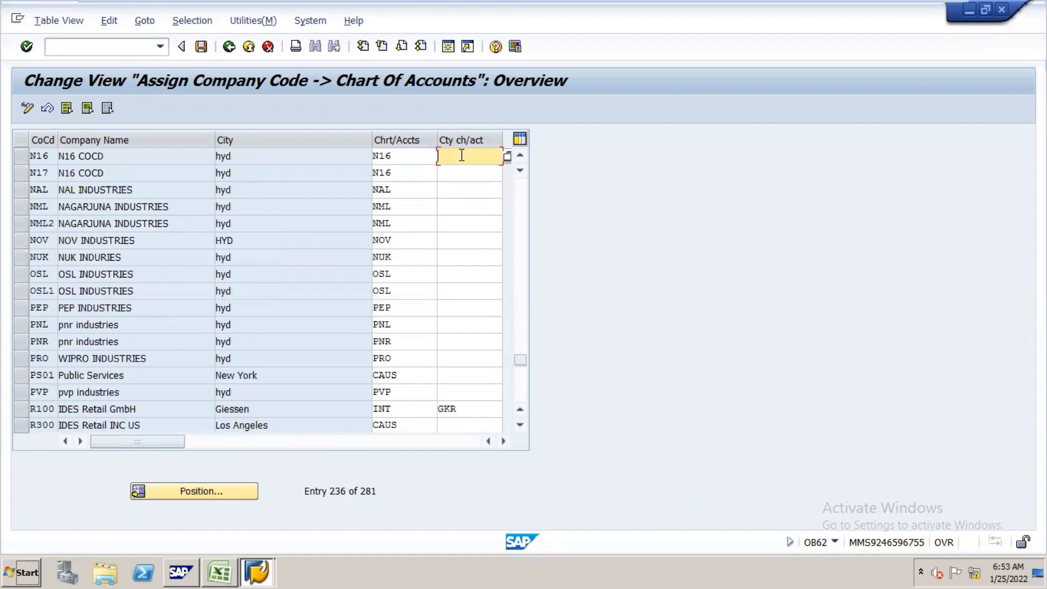
{"action": "type", "text": "CAIN"}
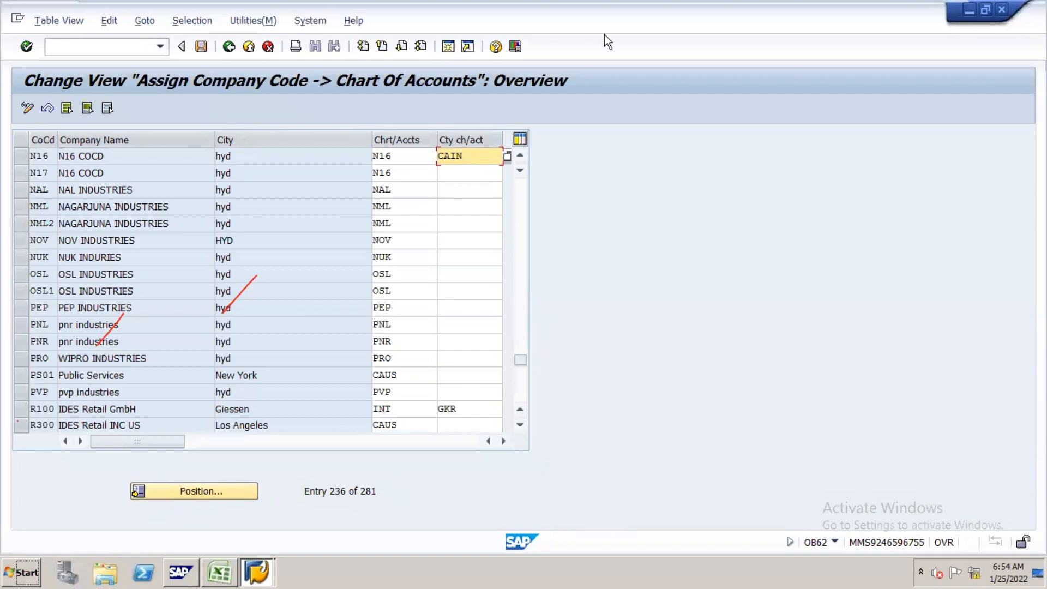
{"action": "left_click", "coordinate": [201, 47]}
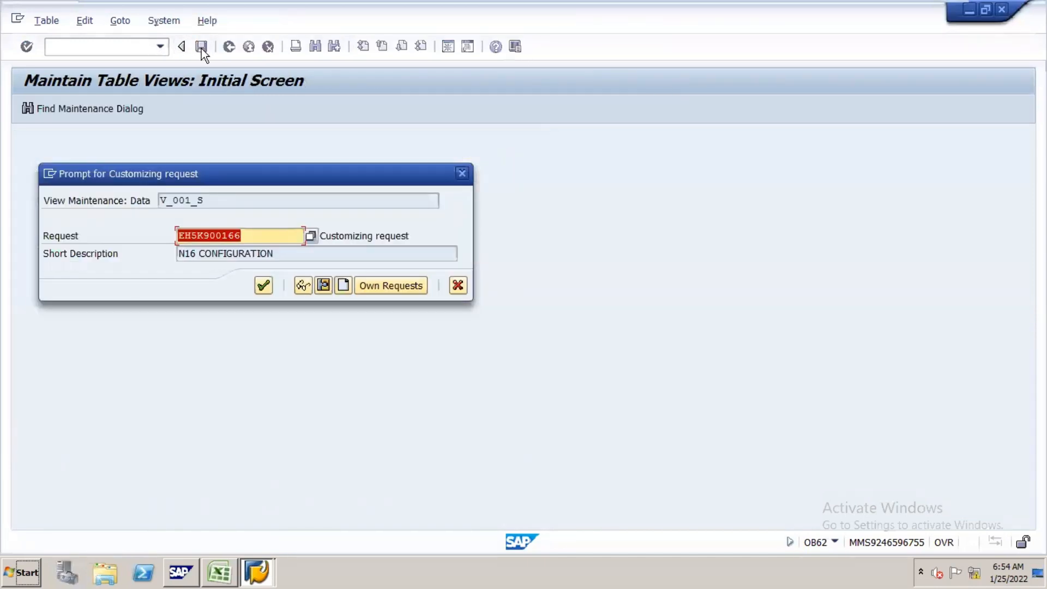
{"action": "key", "text": "Return"}
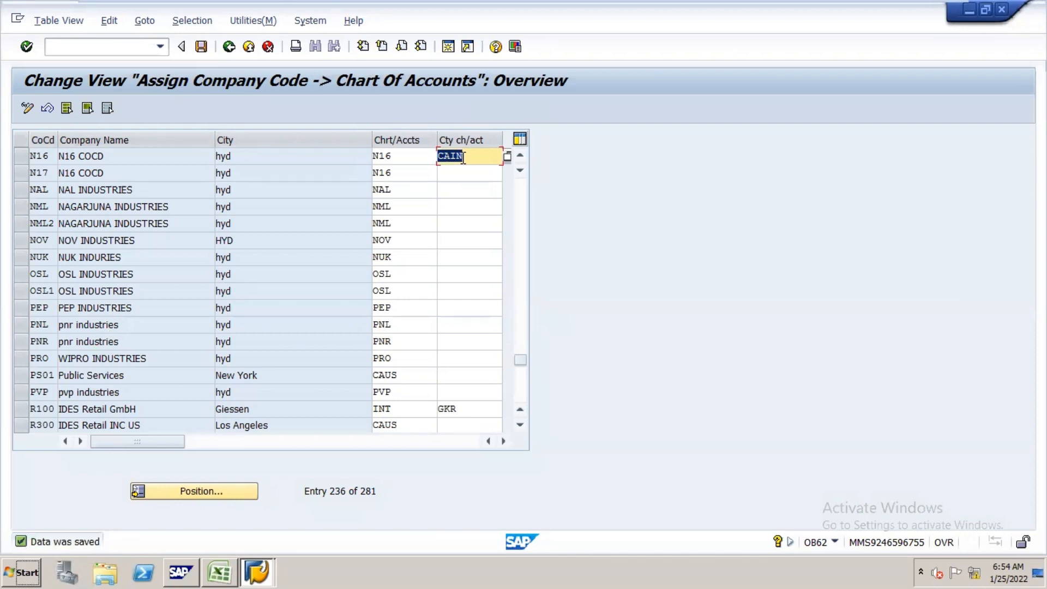
Step: Open G/L account 200100 of company code N16 in transaction FS00 and make its control data editable
{"action": "left_click", "coordinate": [136, 46]}
{"action": "type", "text": "/NFS00"}
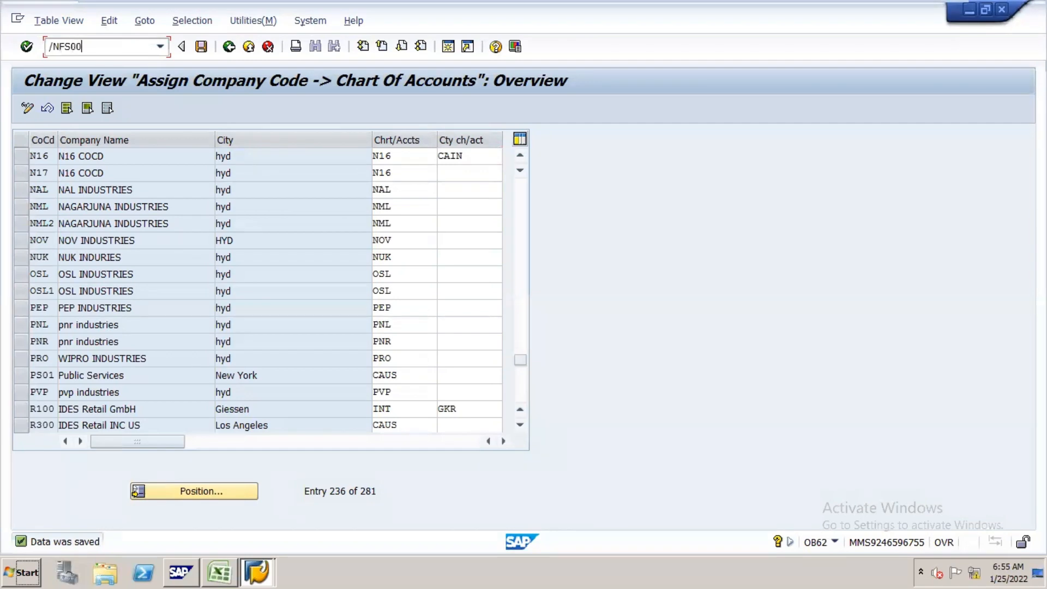
{"action": "key", "text": "Return"}
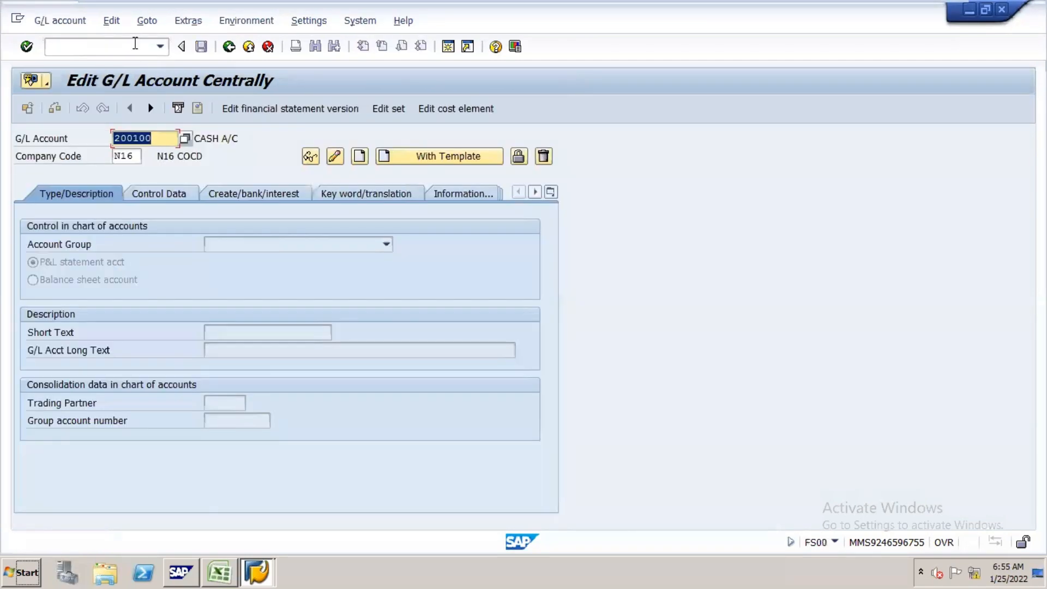
{"action": "left_click", "coordinate": [149, 197]}
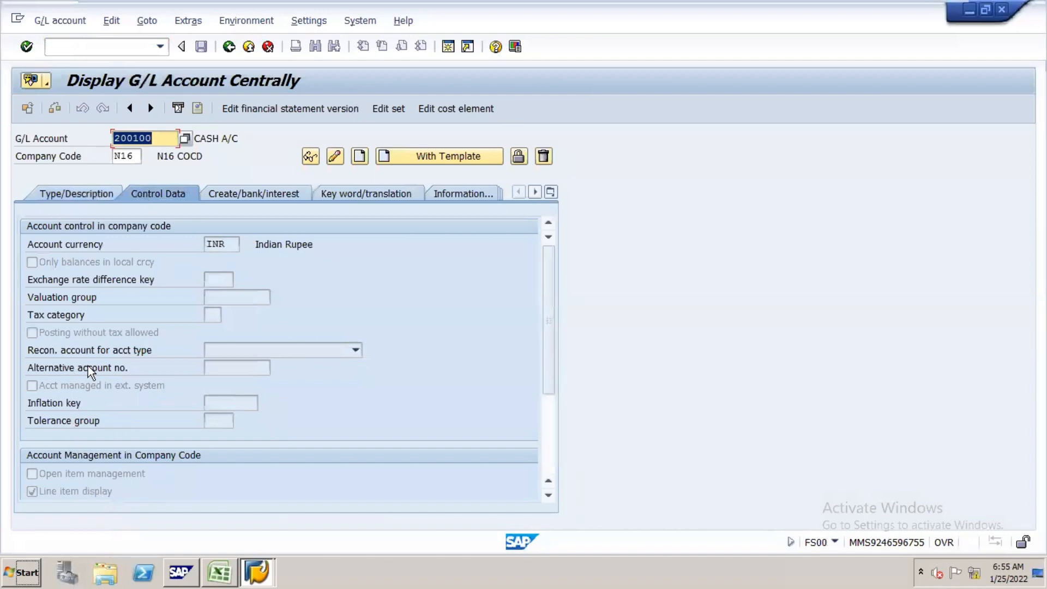
{"action": "left_click", "coordinate": [336, 155]}
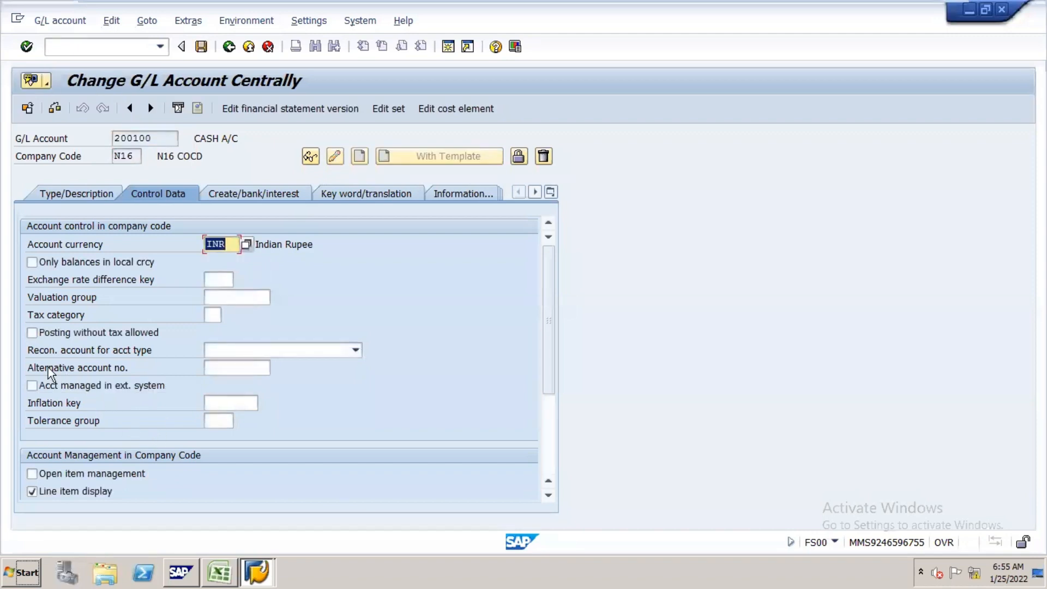
Step: Enter 300100 as the alternative account number, clear it again and show the account's type and description data
{"action": "left_click", "coordinate": [230, 371]}
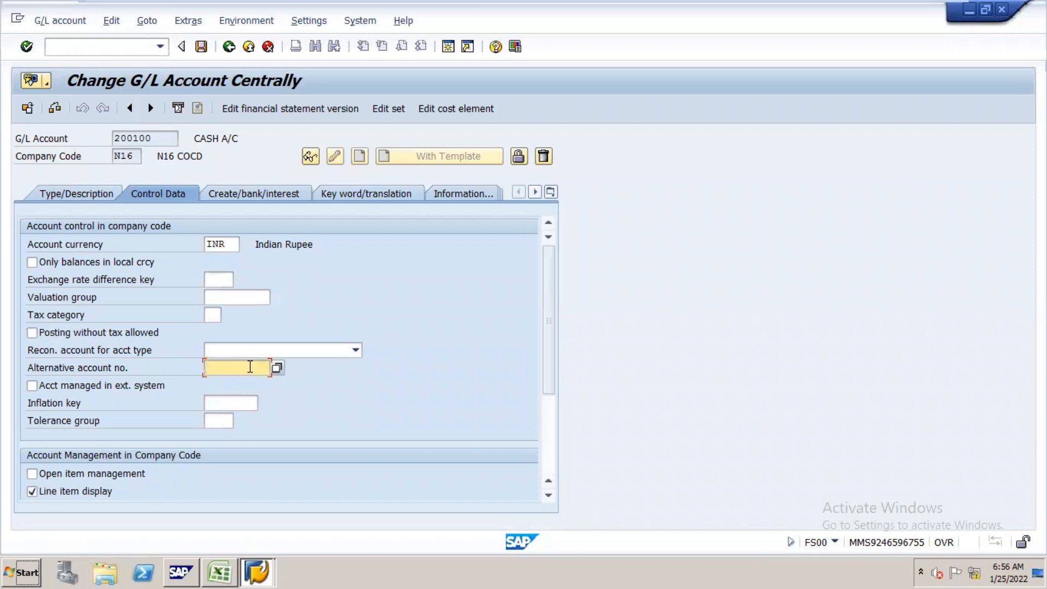
{"action": "type", "text": "300100"}
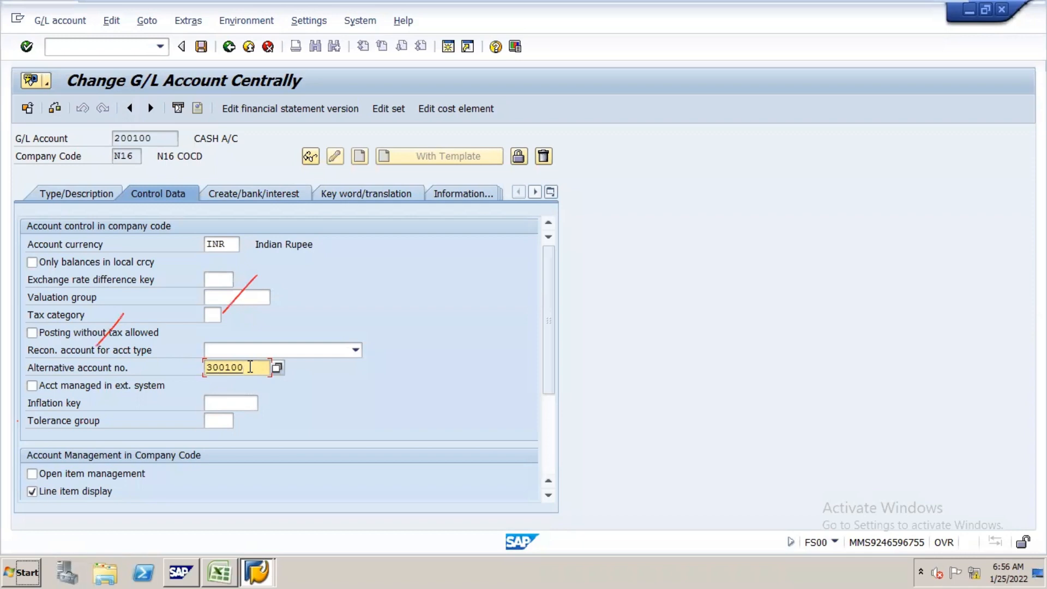
{"action": "key", "text": "BackSpace"}
{"action": "key", "text": "BackSpace"}
{"action": "key", "text": "BackSpace"}
{"action": "key", "text": "BackSpace"}
{"action": "key", "text": "BackSpace"}
{"action": "key", "text": "BackSpace"}
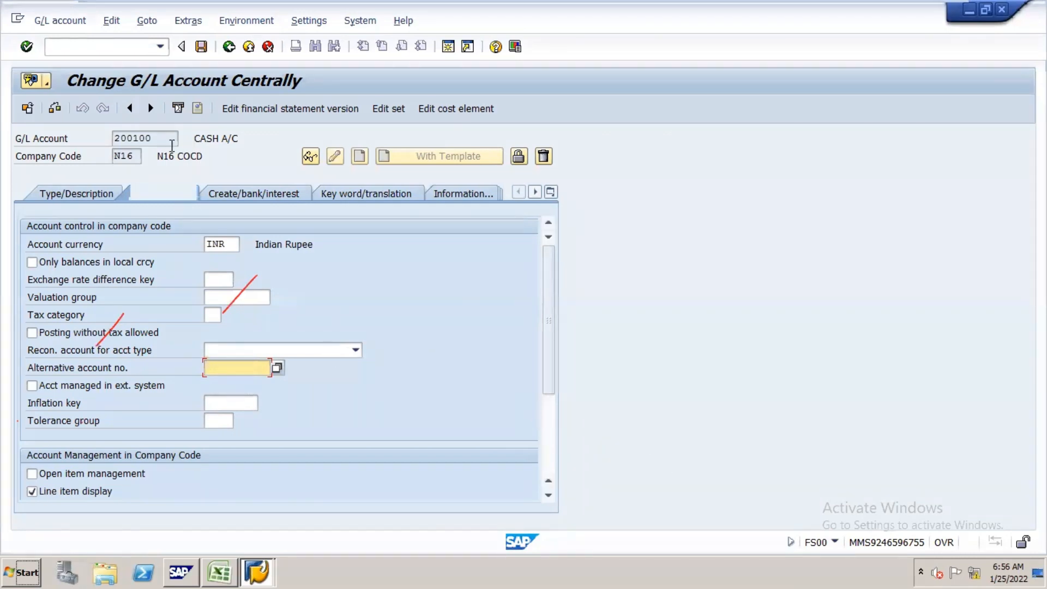
{"action": "left_click", "coordinate": [75, 189]}
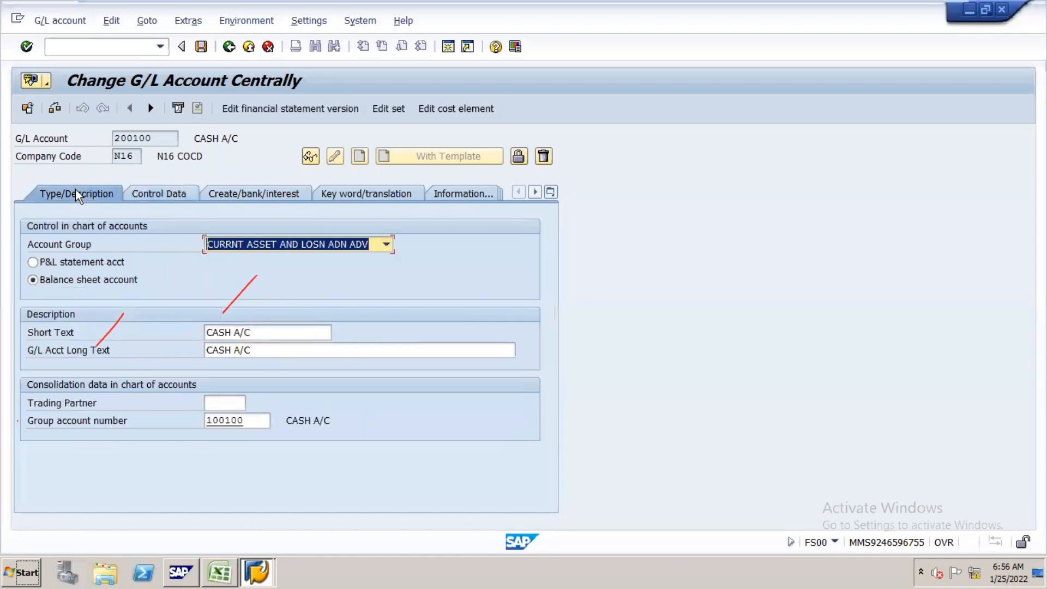